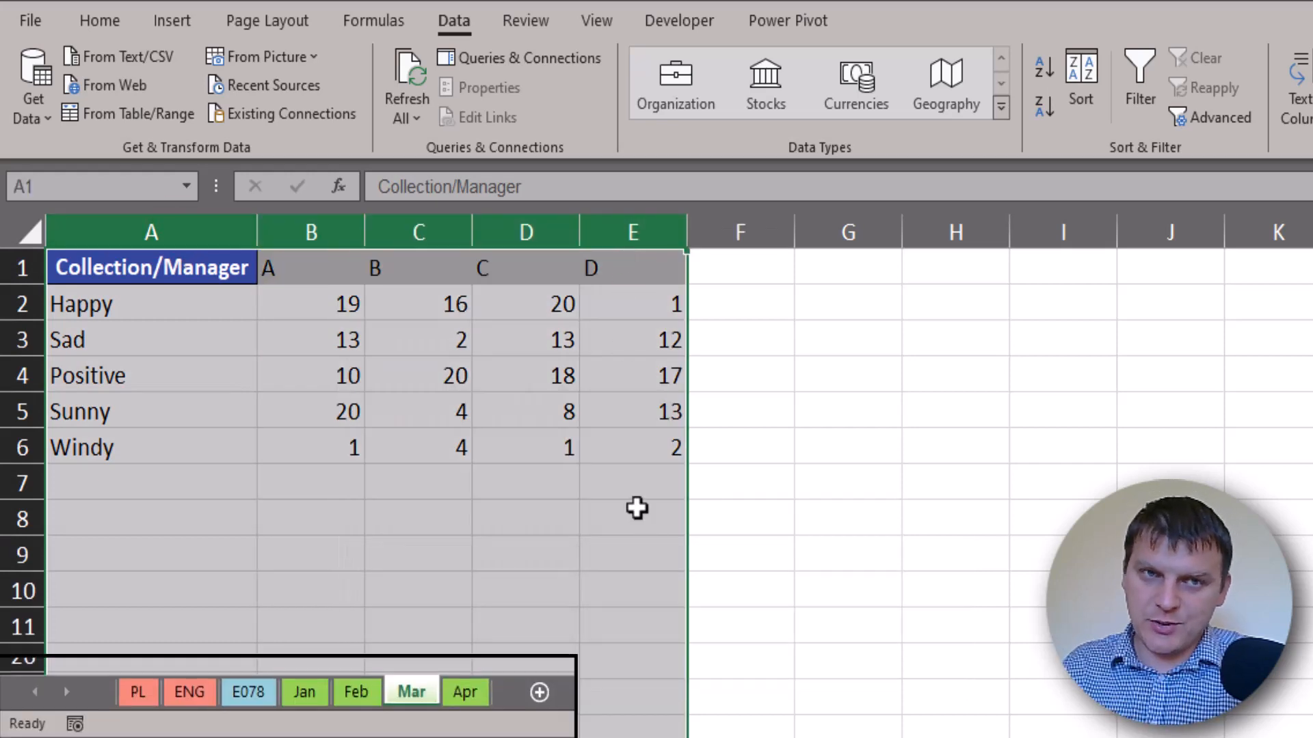
Review the Feb and Jan sheets, then go to the E078 sheet listing Jan–Mar and range B2:E6
click(358, 693)
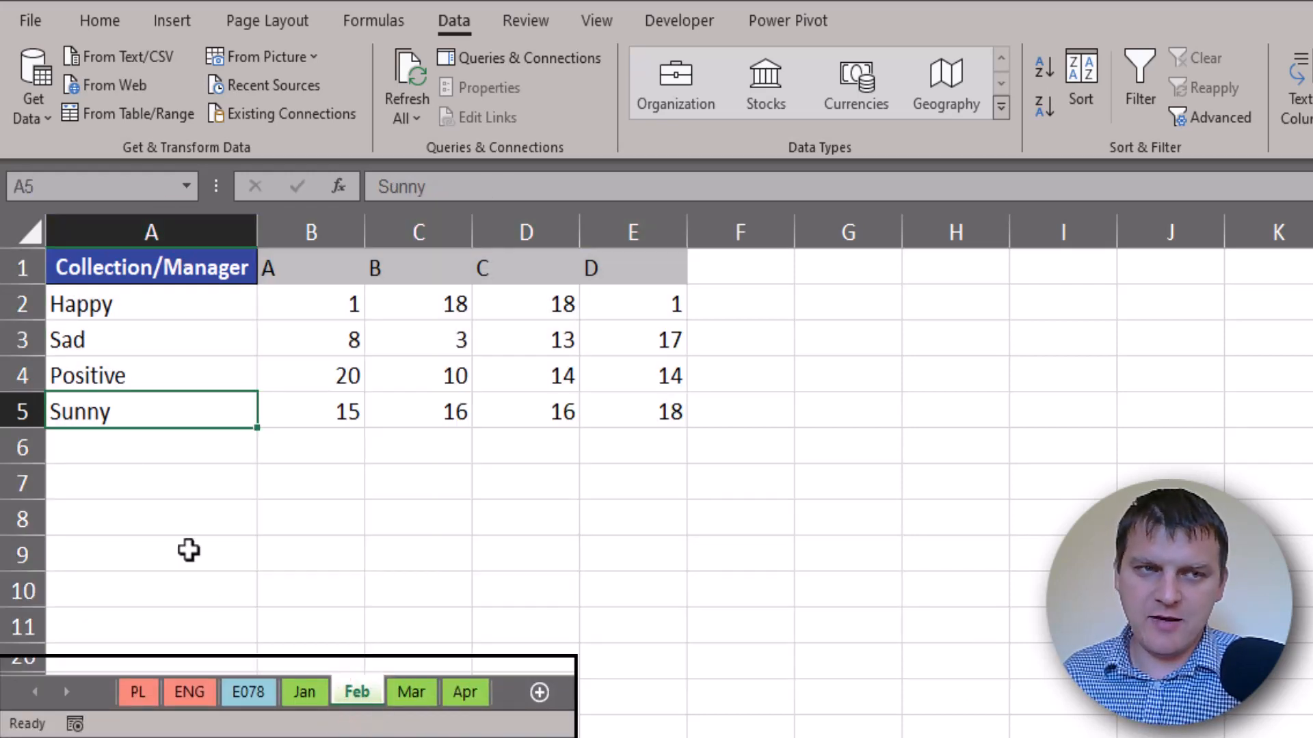
click(304, 692)
click(135, 486)
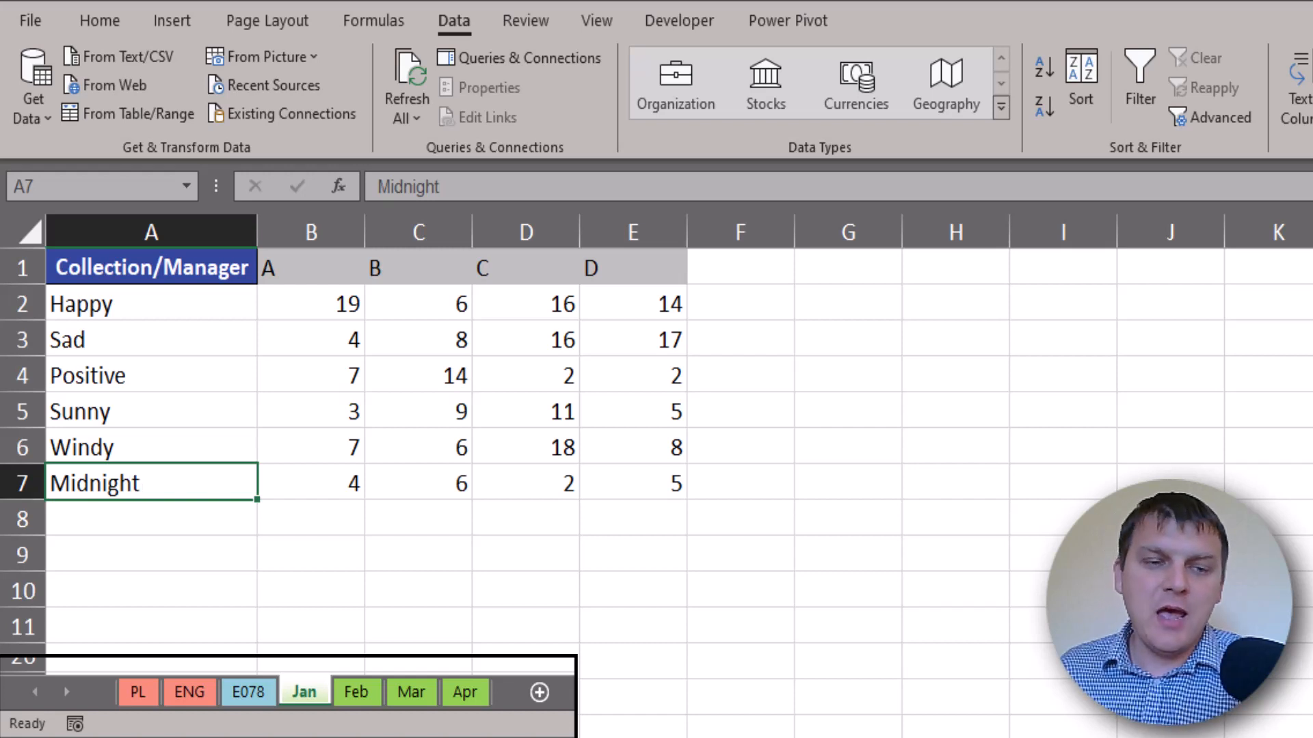
click(253, 692)
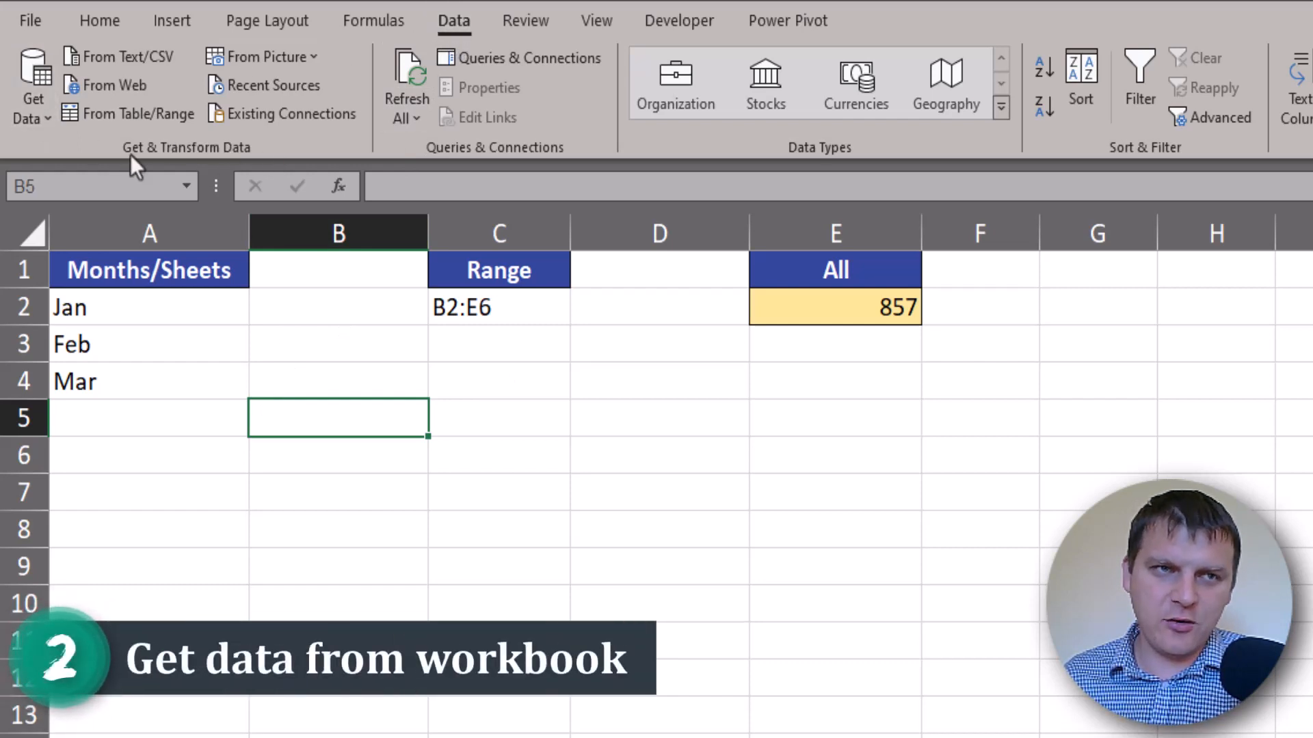
Import 'PQ09 - Combine values with many sheets.xlsx' via Get Data > From Excel Workbook
click(42, 117)
mouse_move(132, 156)
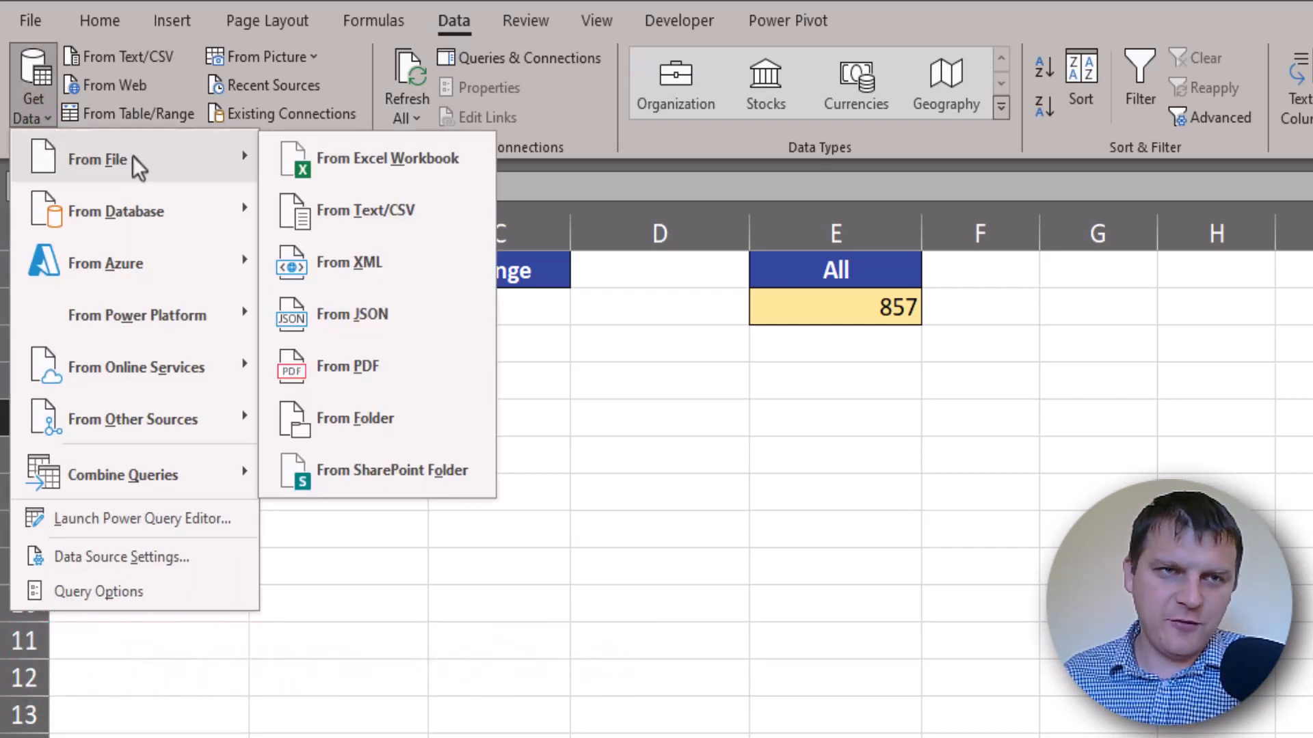
click(355, 166)
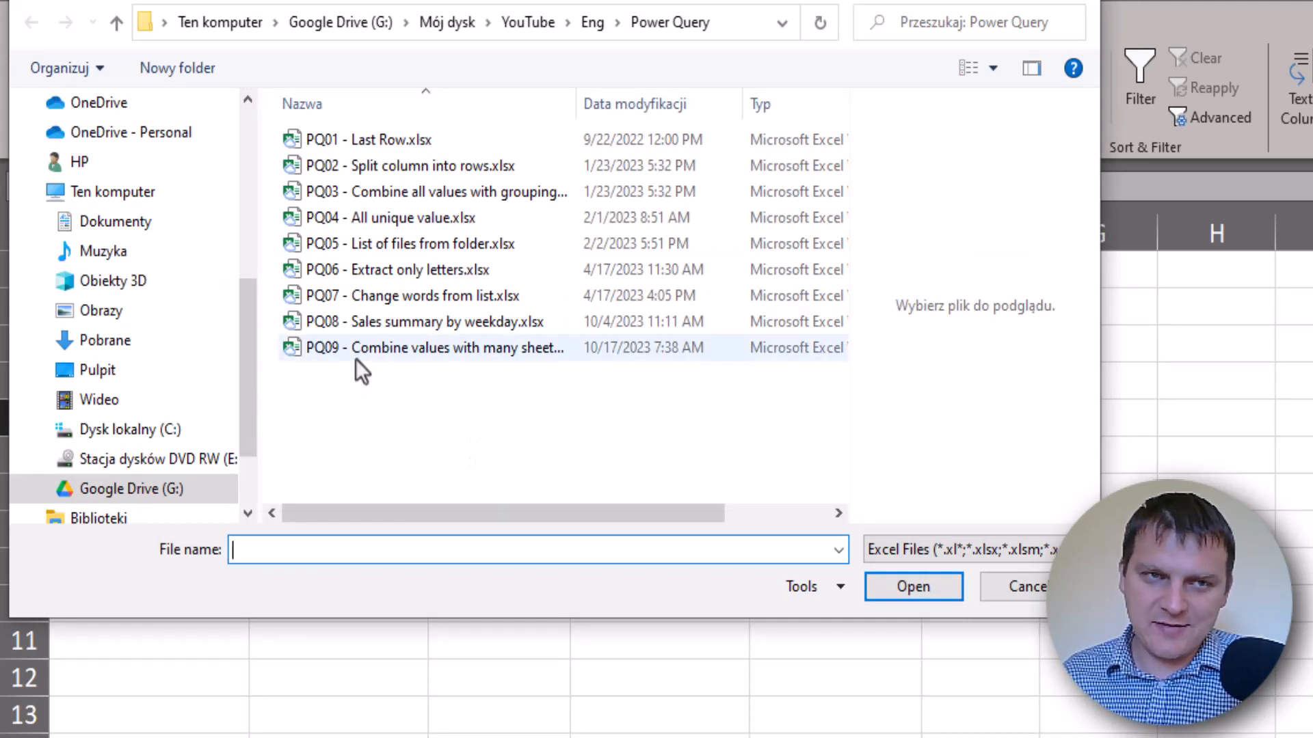
click(336, 350)
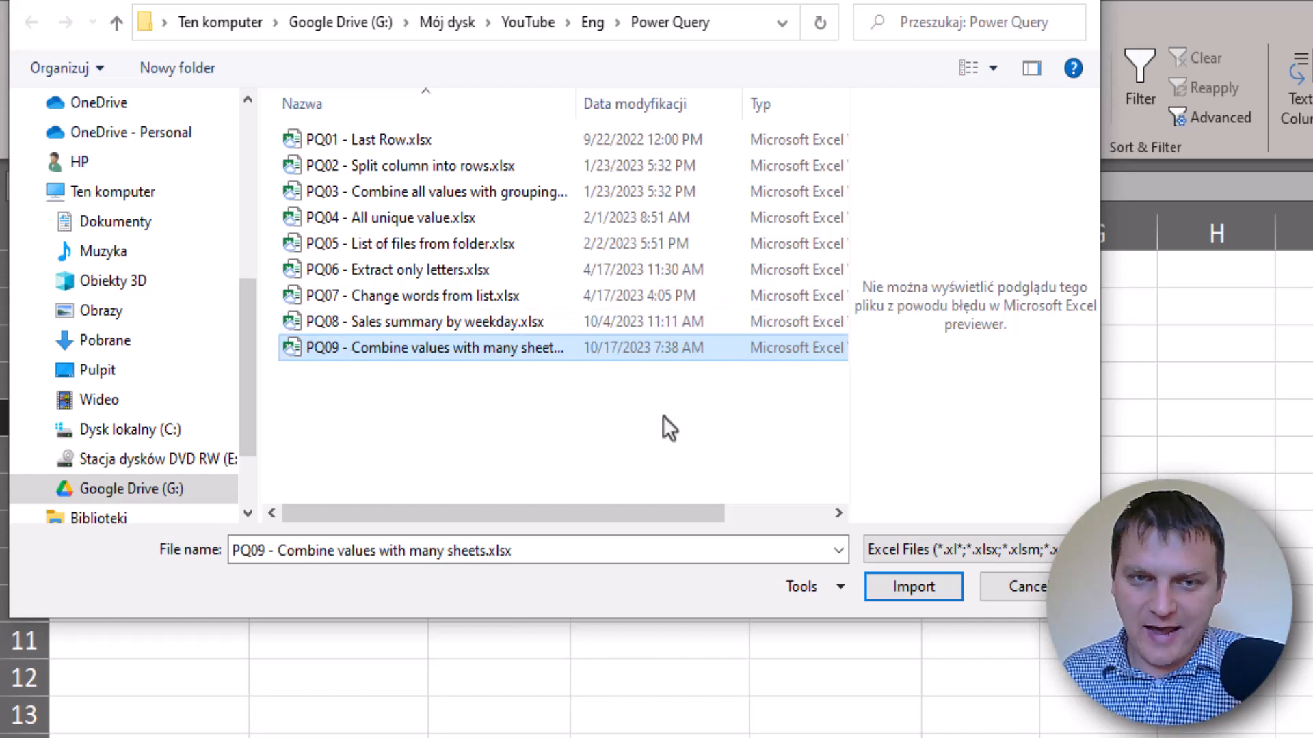
click(921, 589)
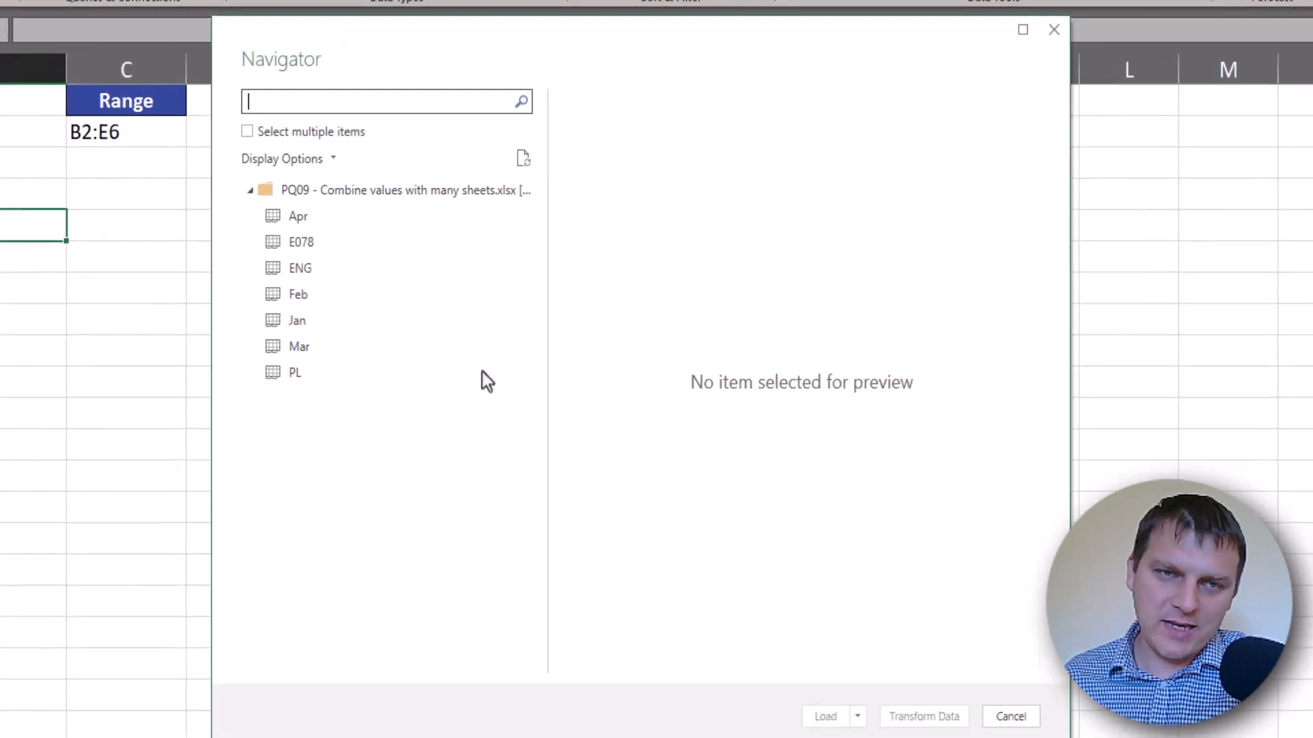
Preview Apr, E078, ENG and Feb, then send the whole workbook's sheet list to Transform Data
click(296, 217)
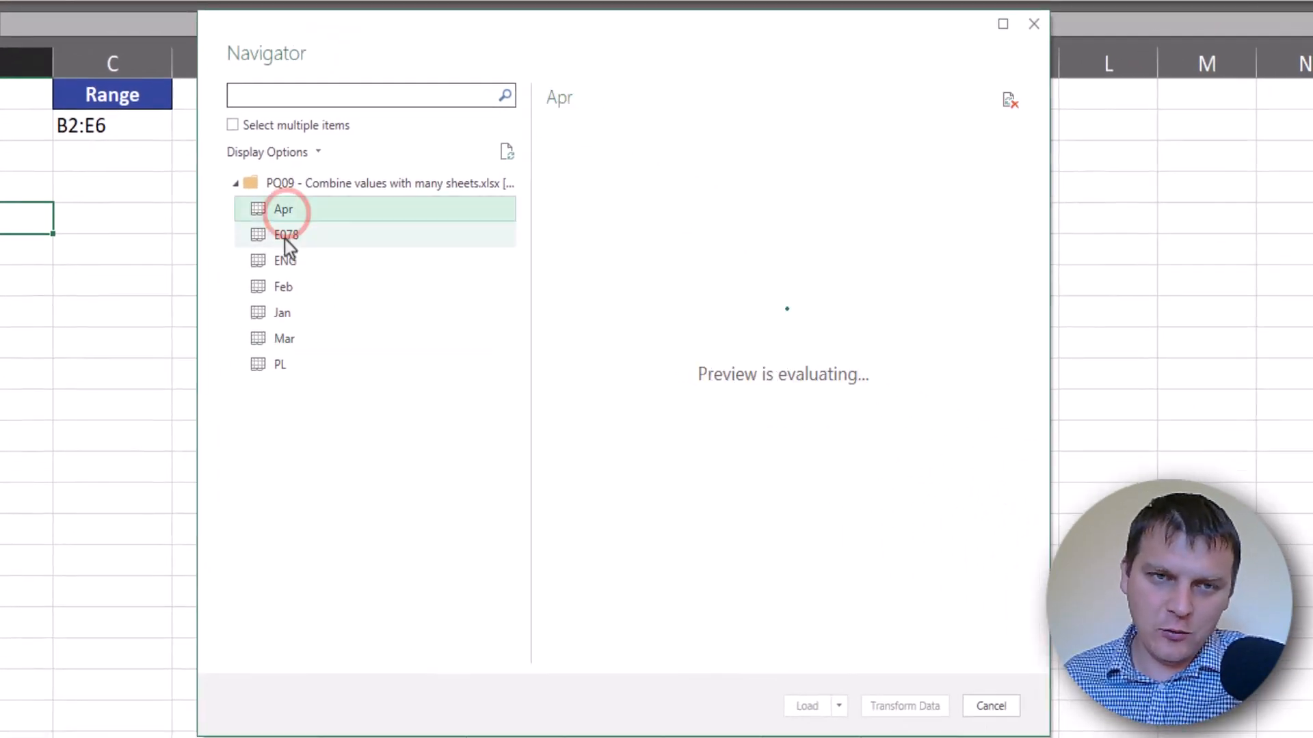
click(300, 242)
click(299, 268)
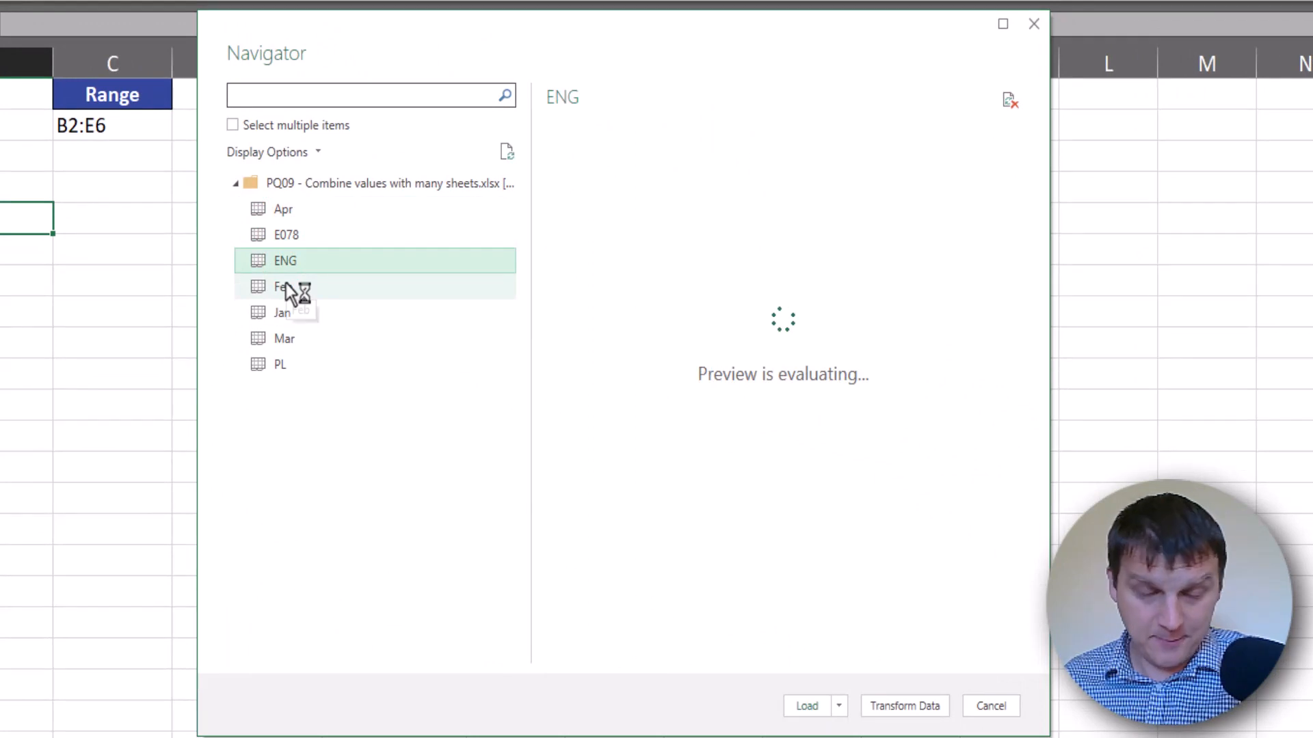
click(288, 293)
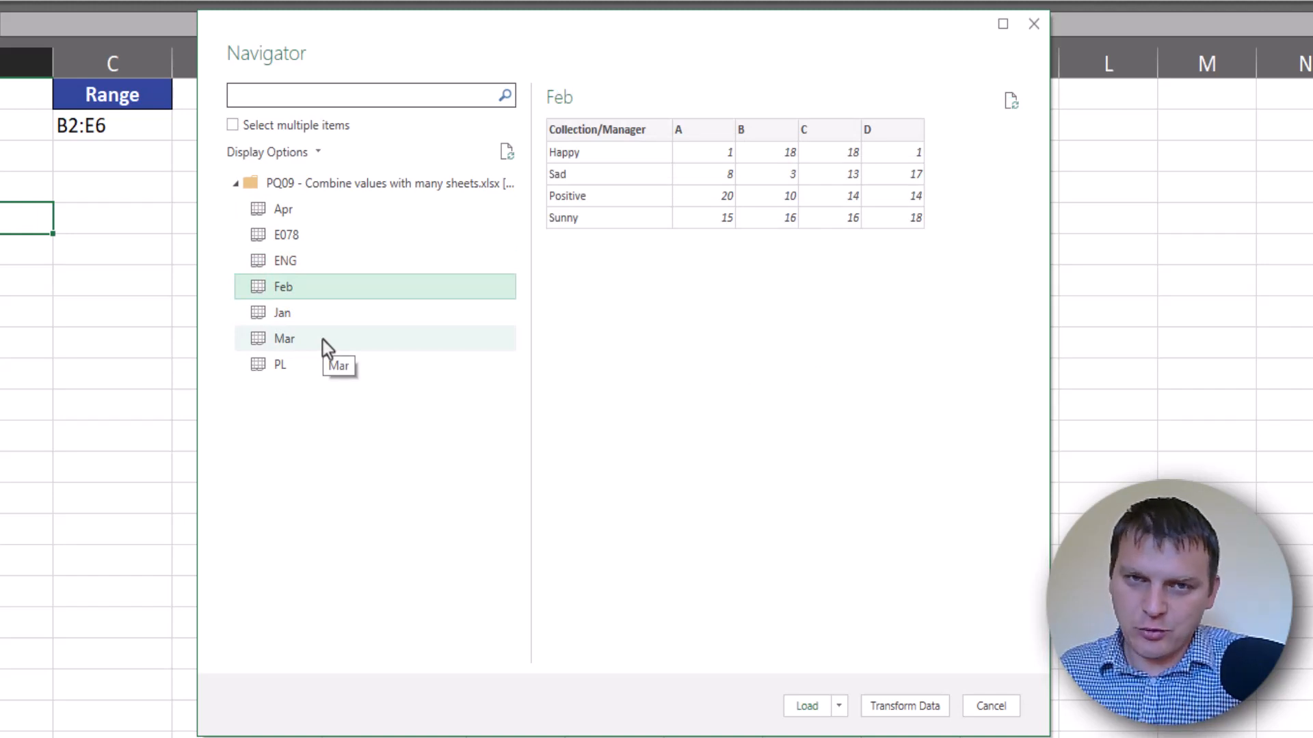
click(350, 183)
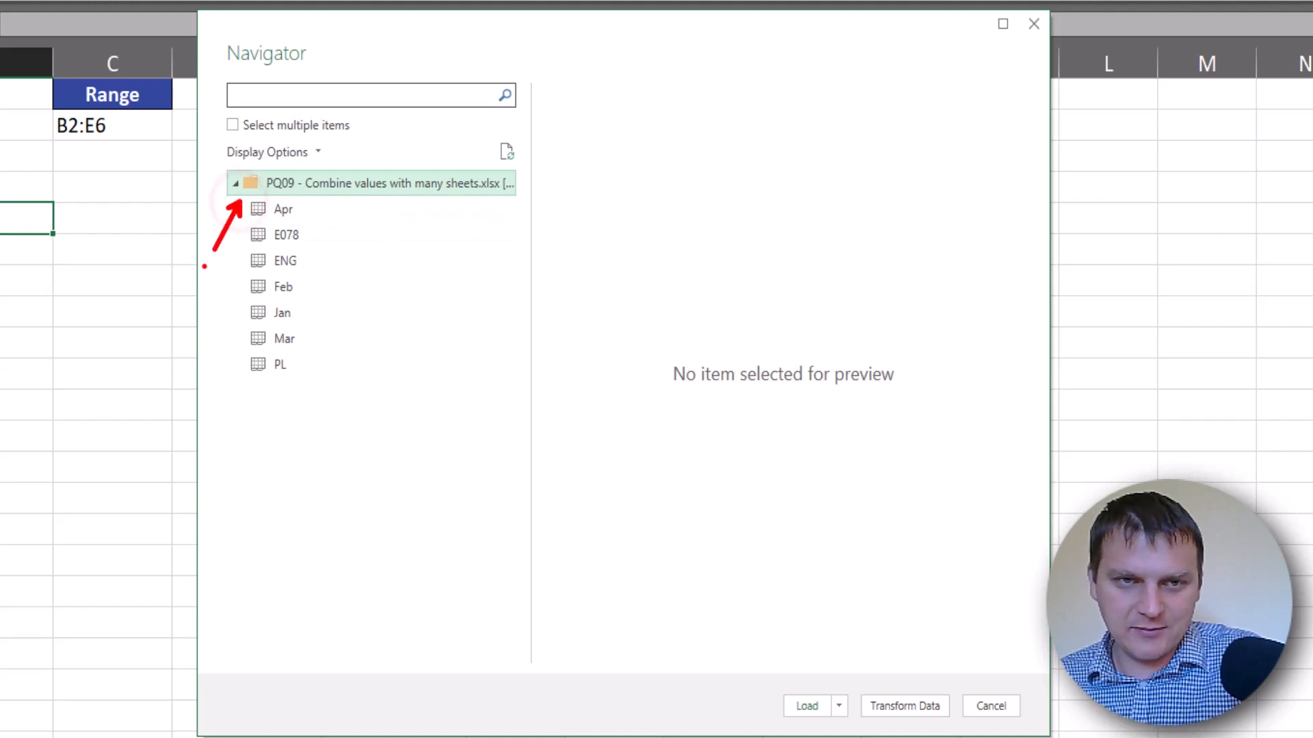
click(913, 706)
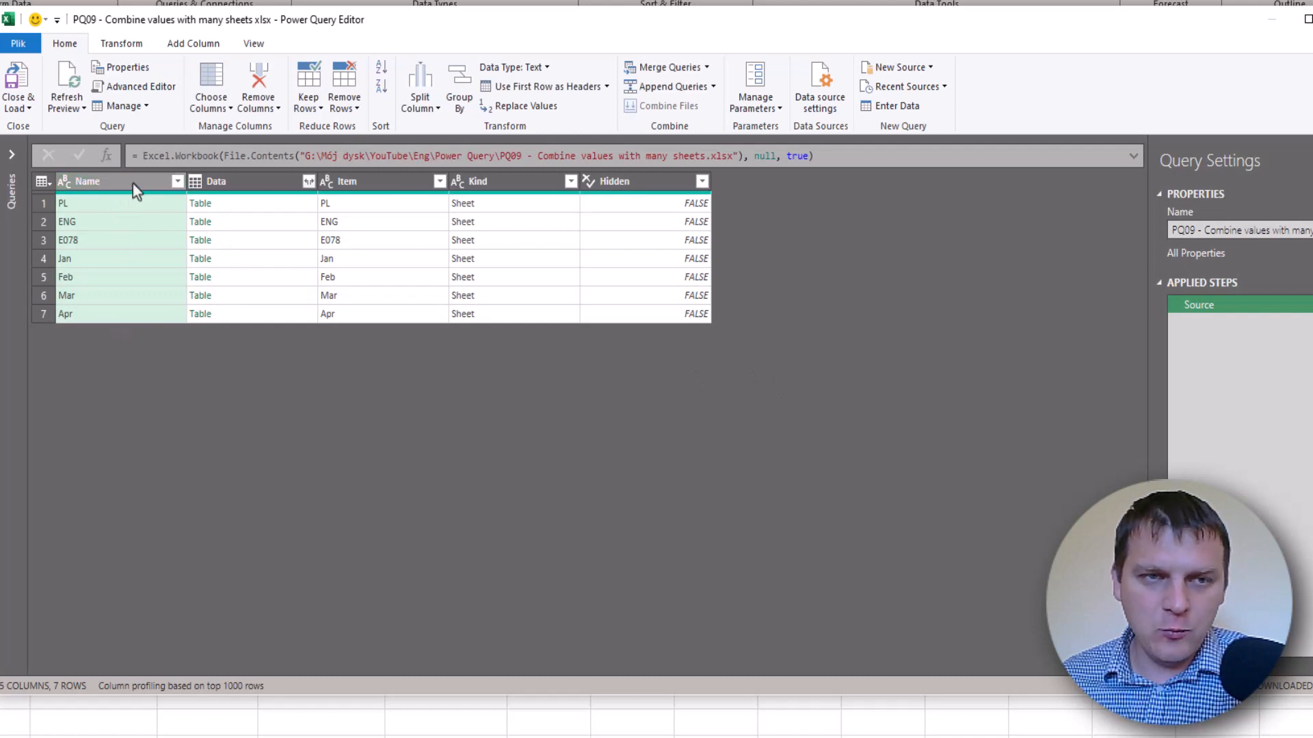
Filter the Name column to exclude the E078, ENG and PL sheets
click(381, 182)
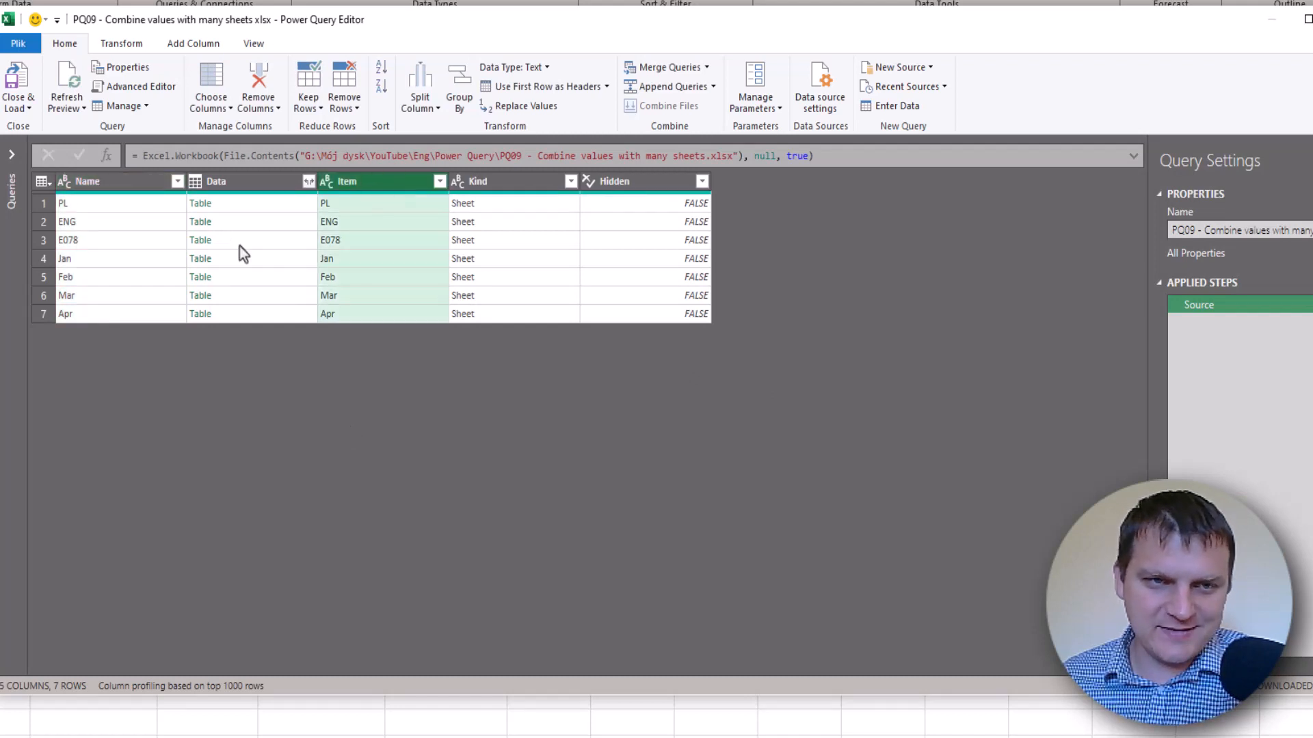
click(122, 181)
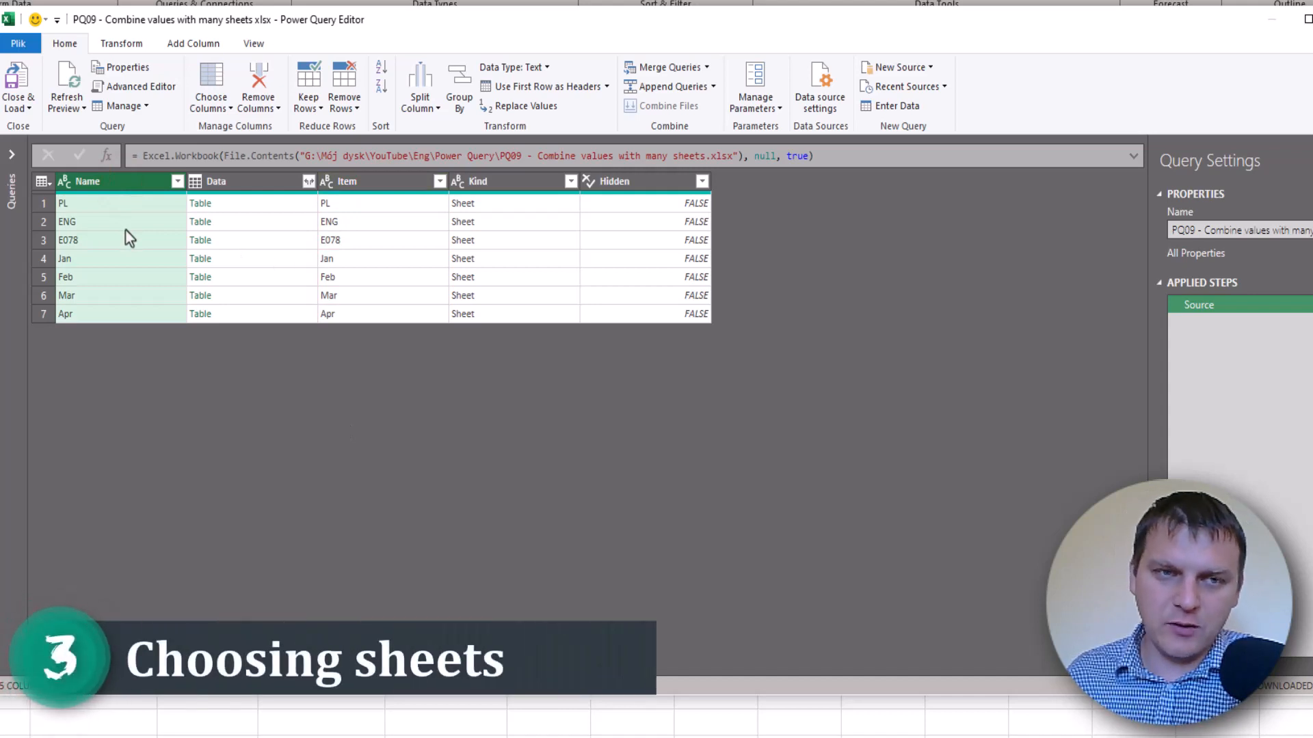
click(177, 182)
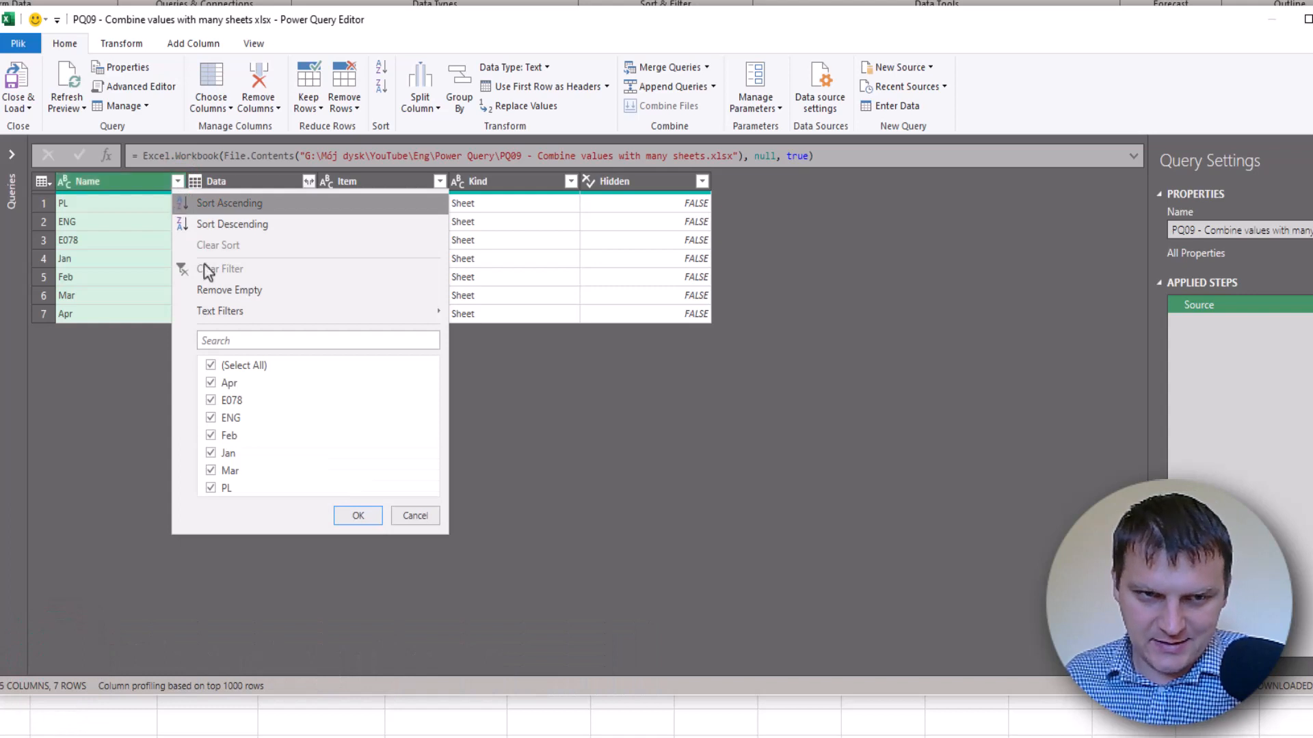
click(210, 402)
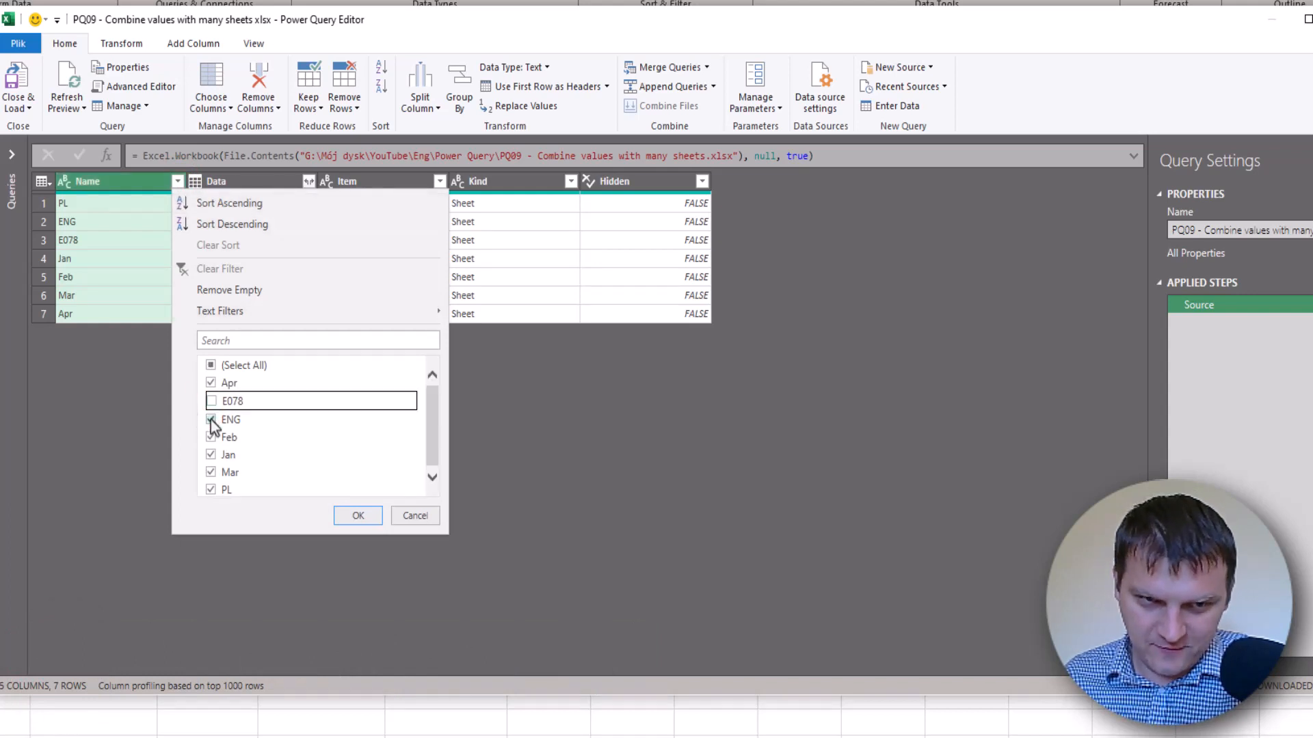
click(211, 420)
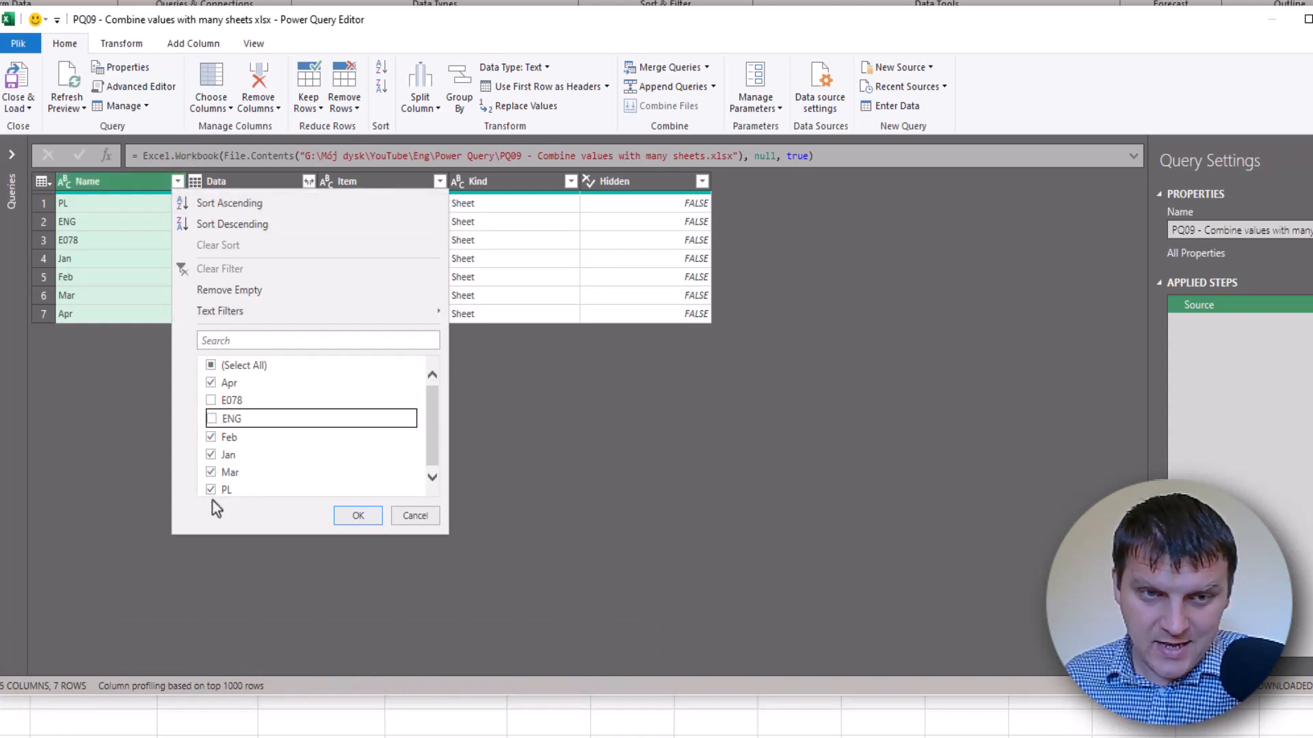
click(211, 492)
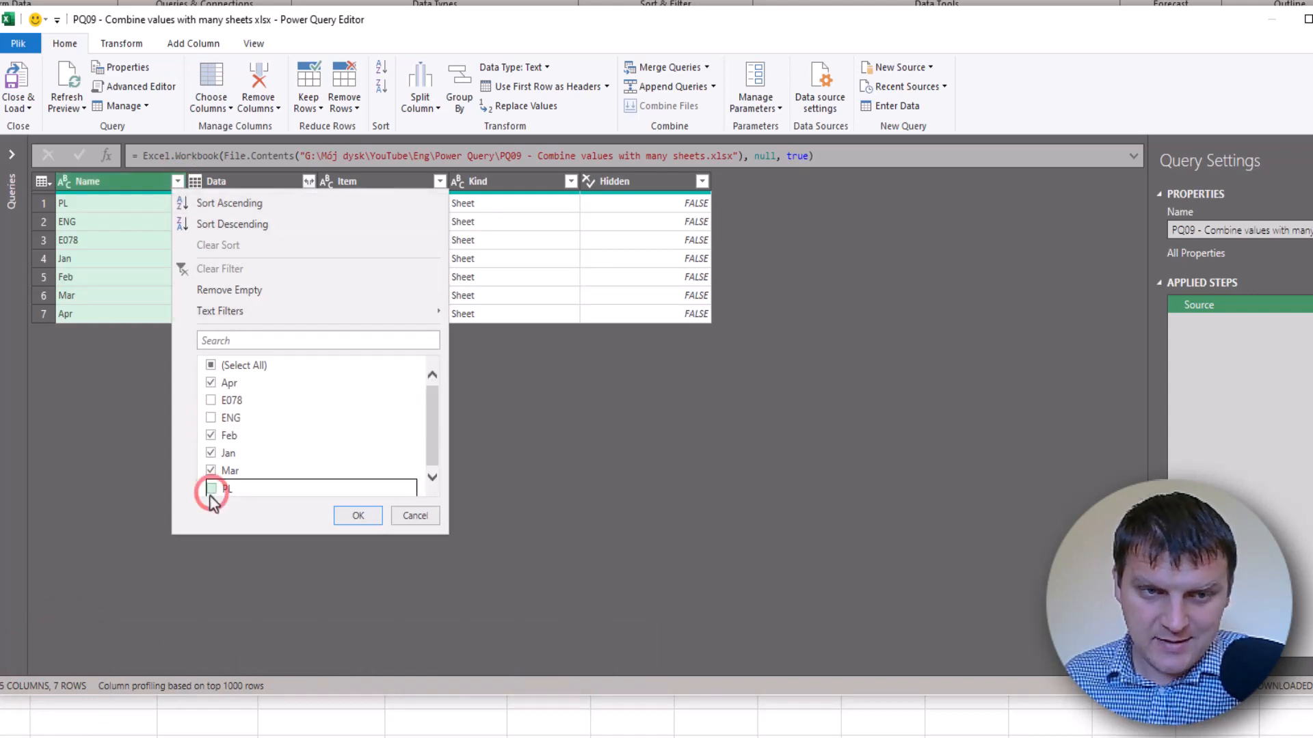
click(364, 519)
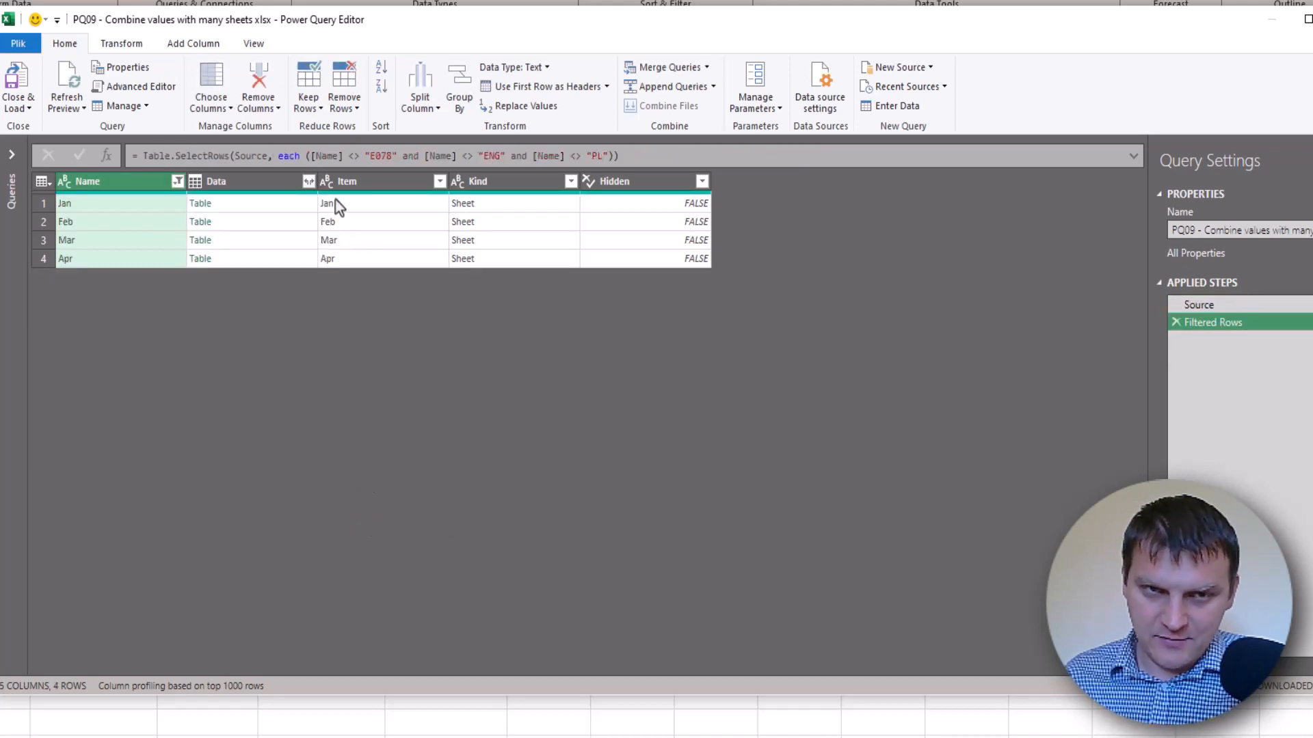
click(356, 156)
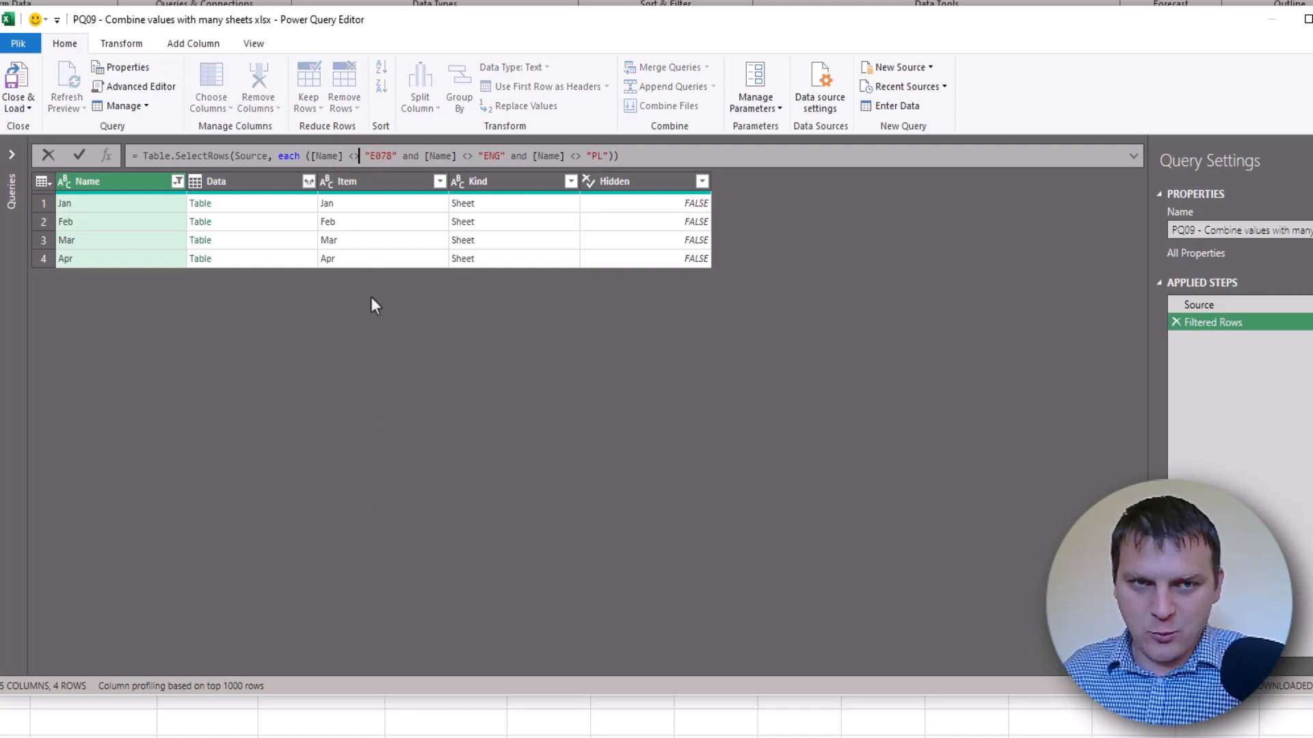
key(ctrl+shift+equal)
key(ctrl+shift+equal)
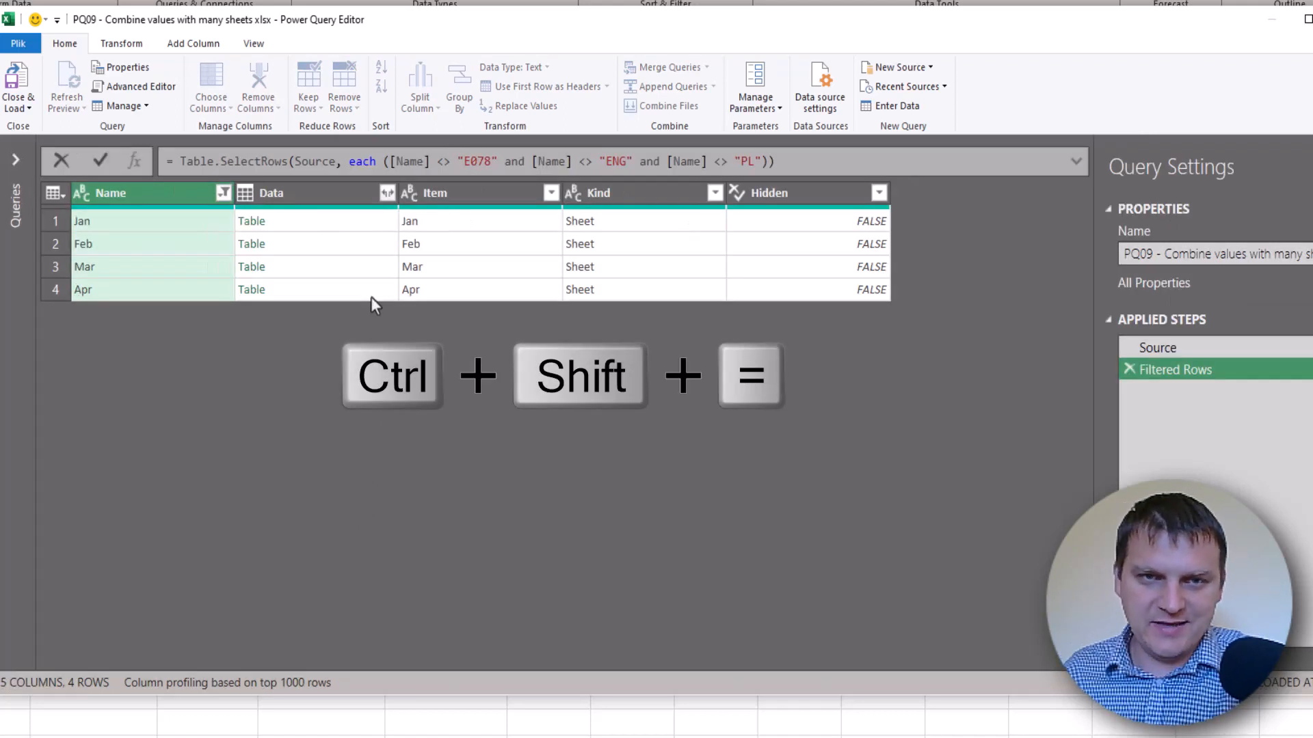
double_click(441, 162)
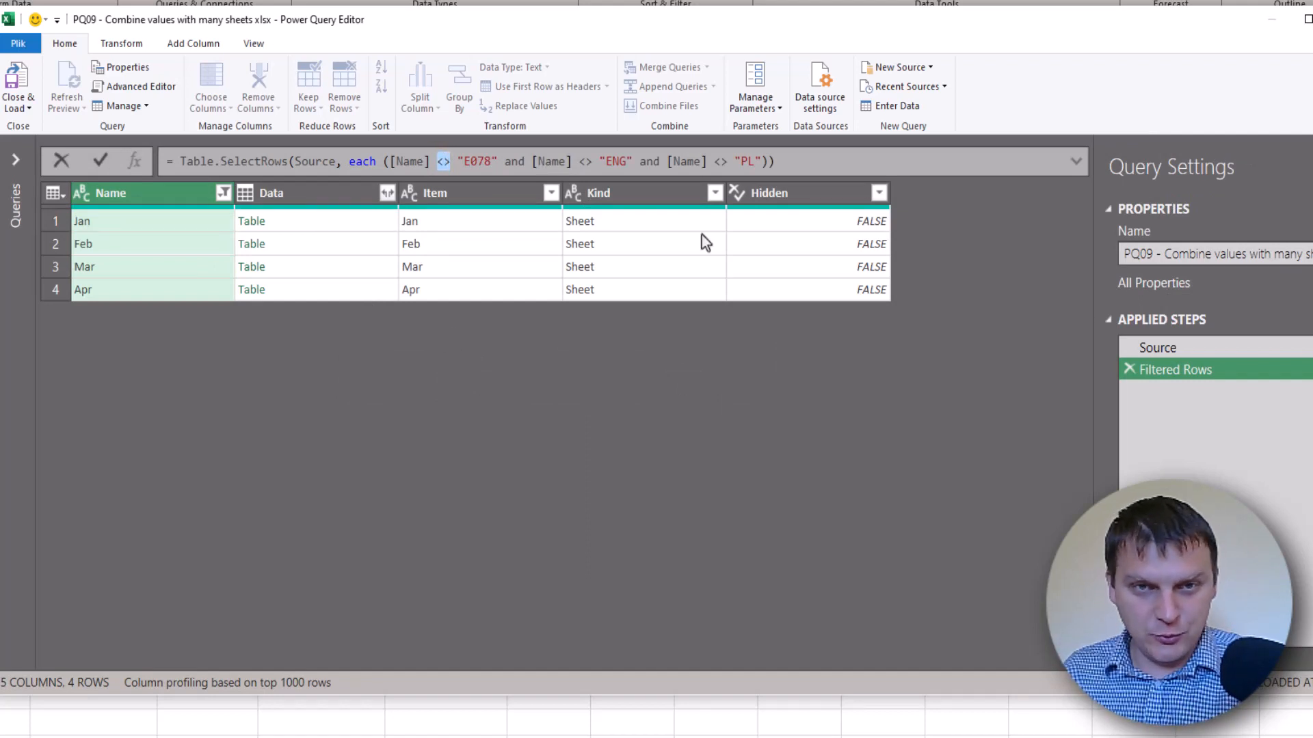
click(476, 164)
click(618, 163)
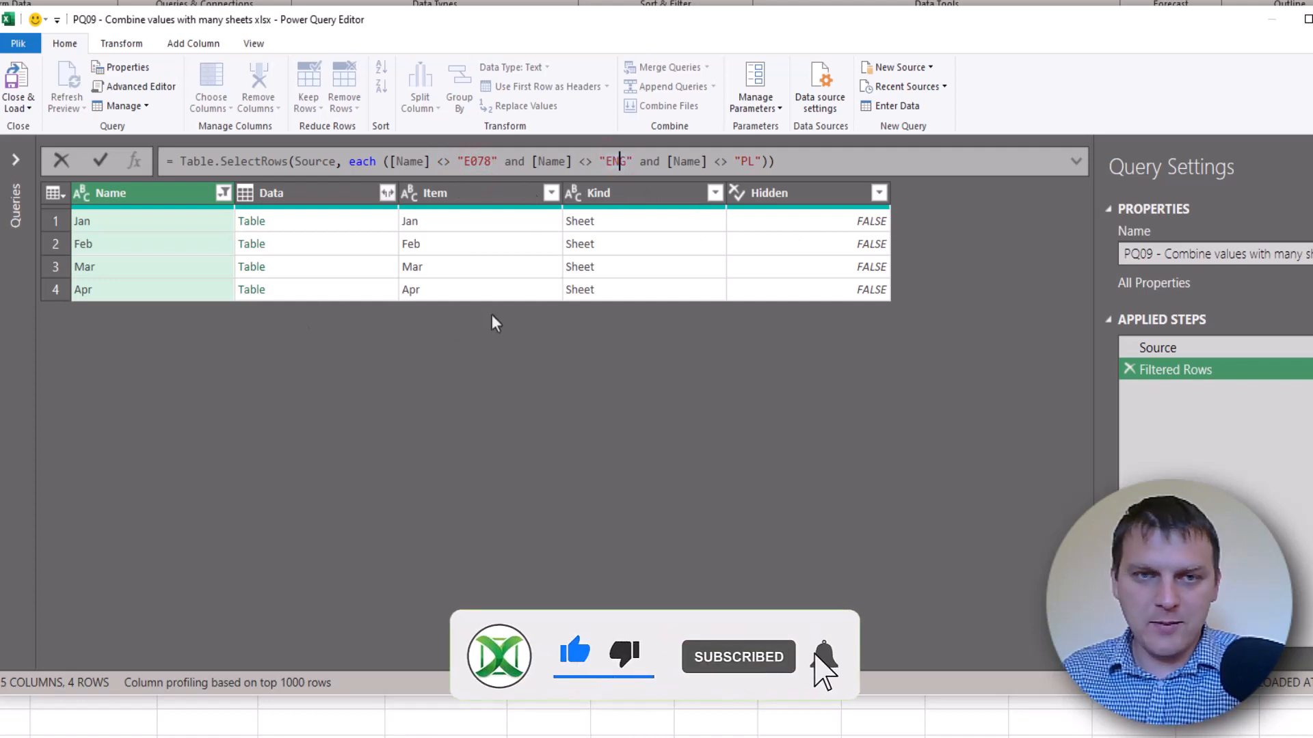
click(168, 268)
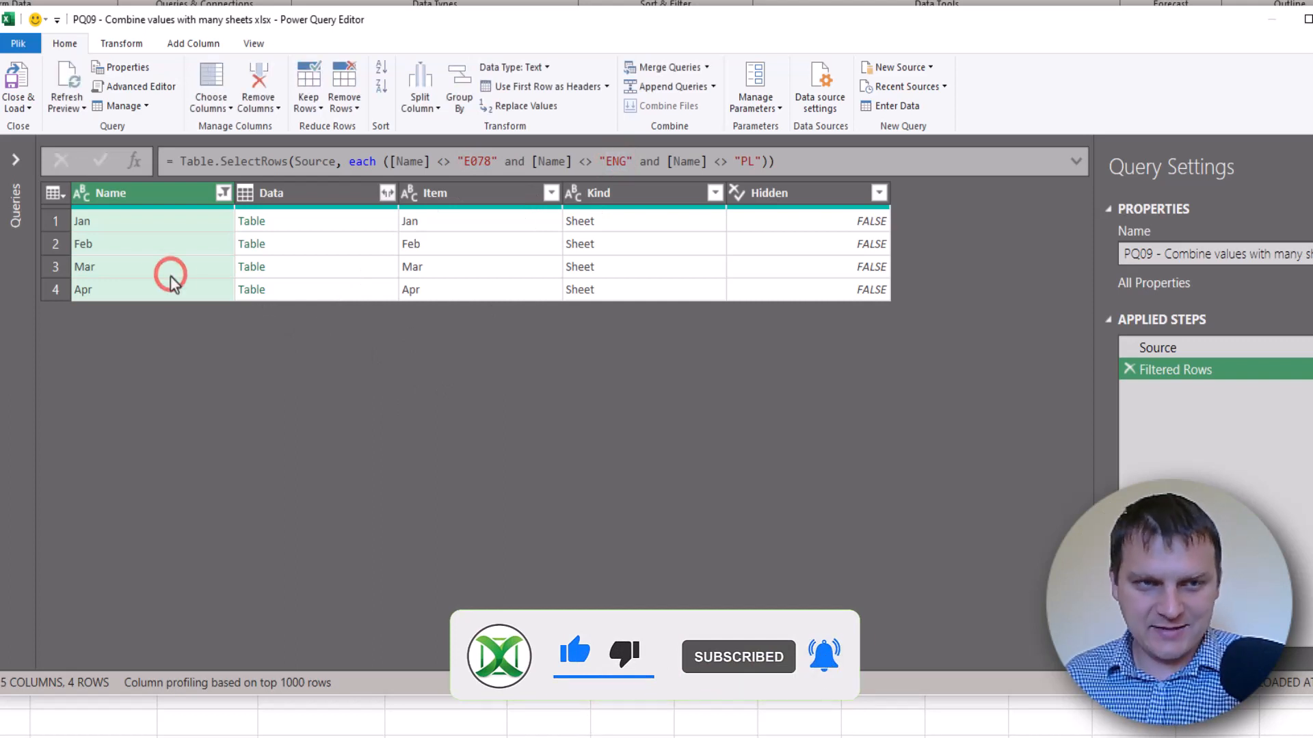
click(172, 267)
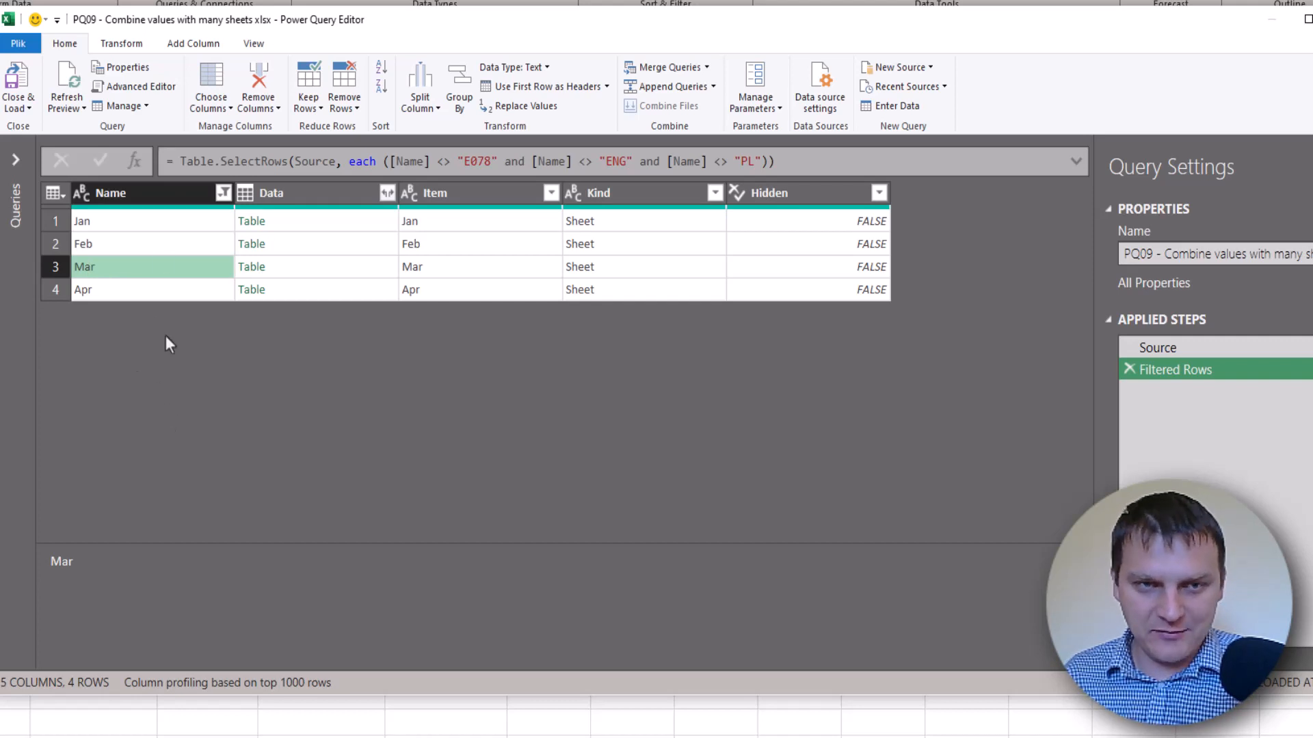
click(671, 186)
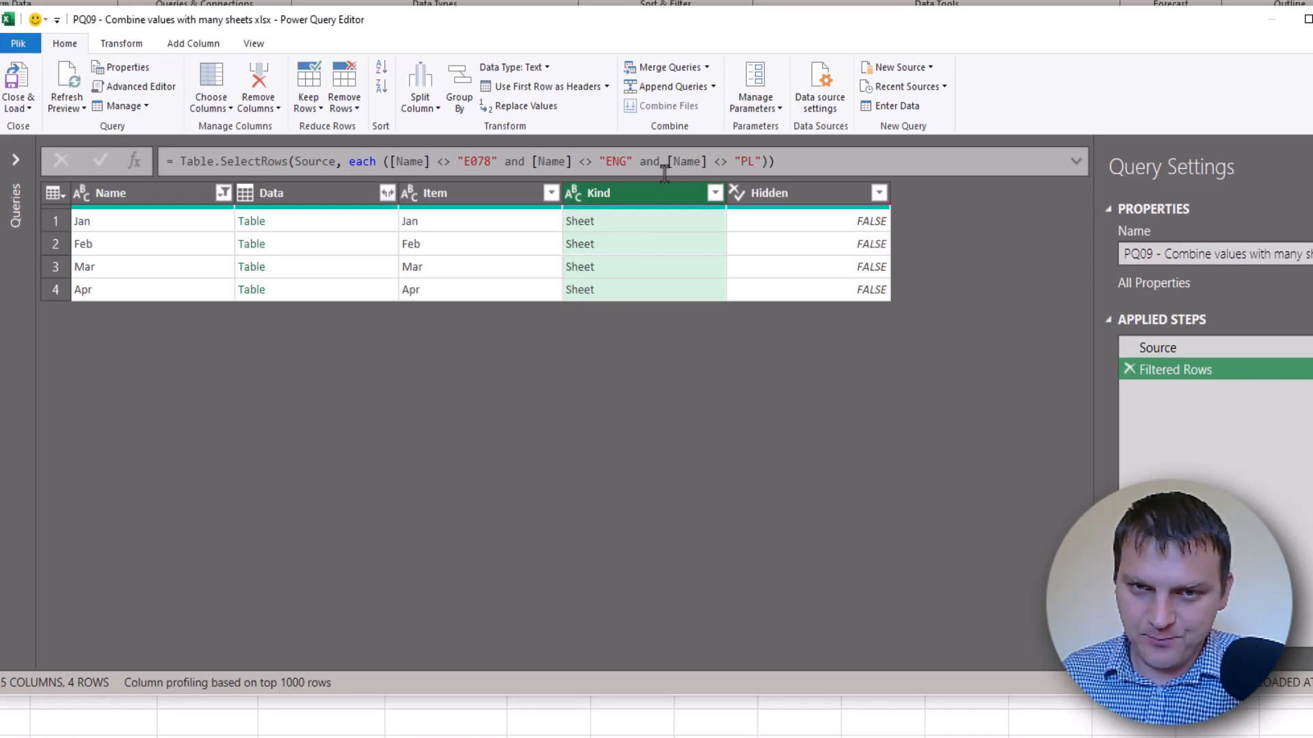
Add a Text Filter on the Kind column: equals 'Sheet'
click(713, 195)
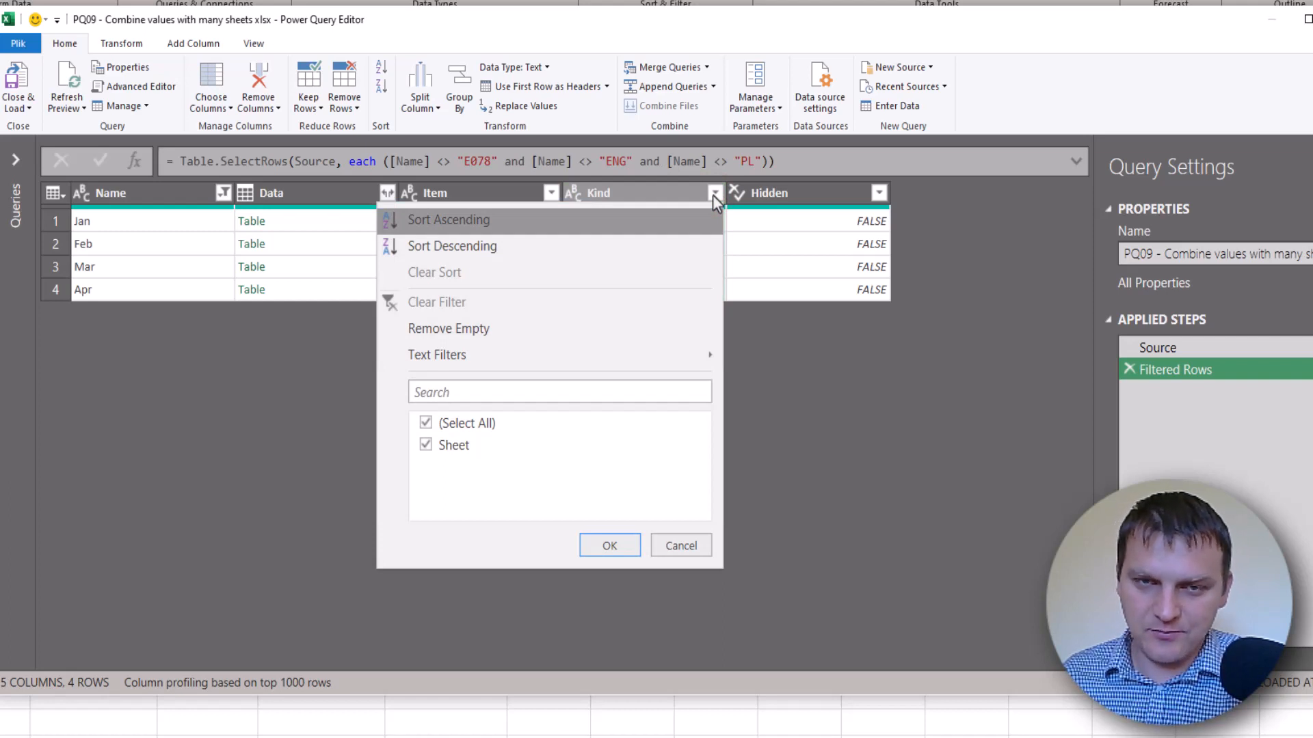
mouse_move(532, 367)
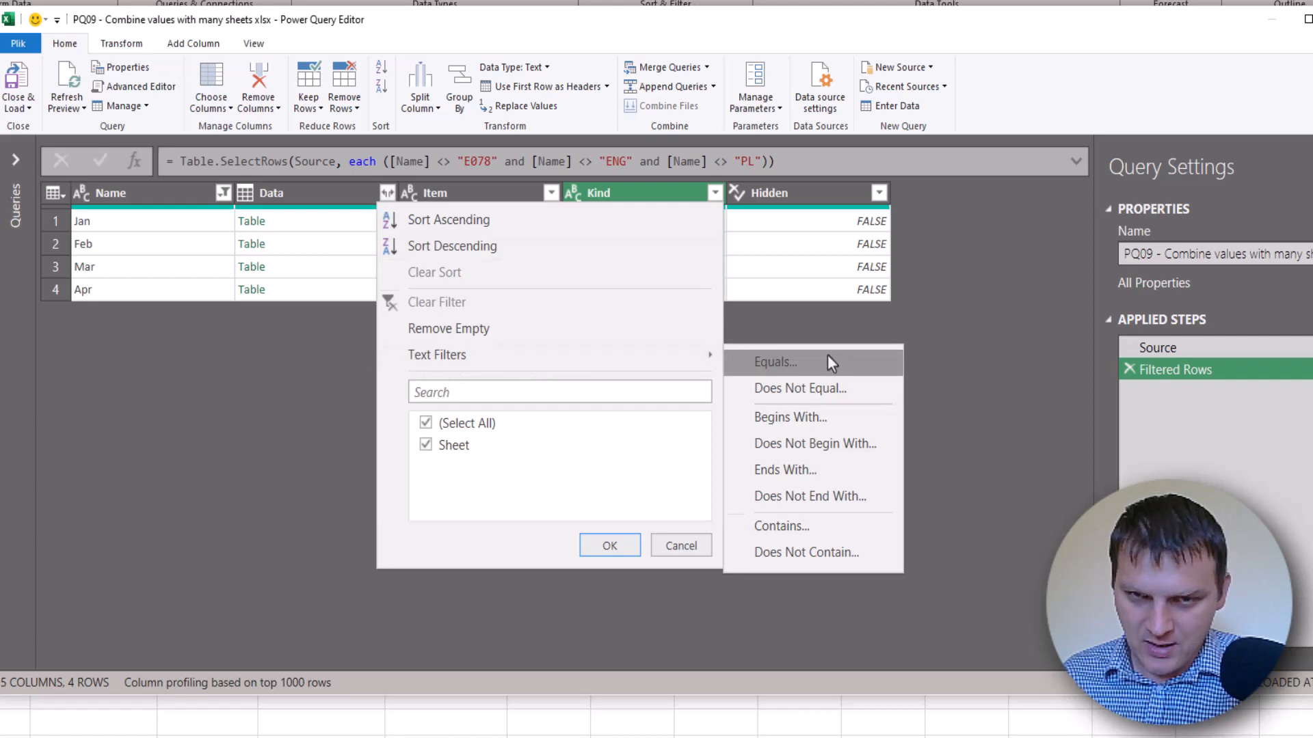
click(798, 361)
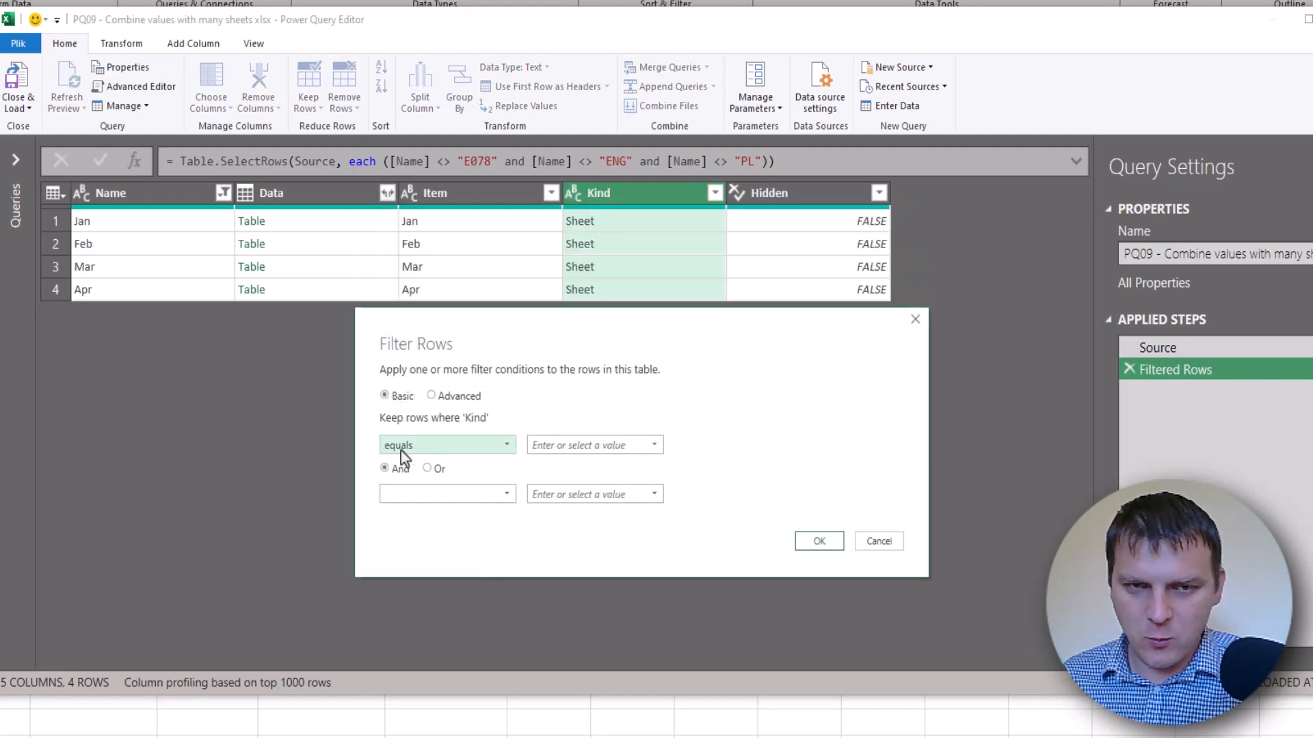
click(547, 450)
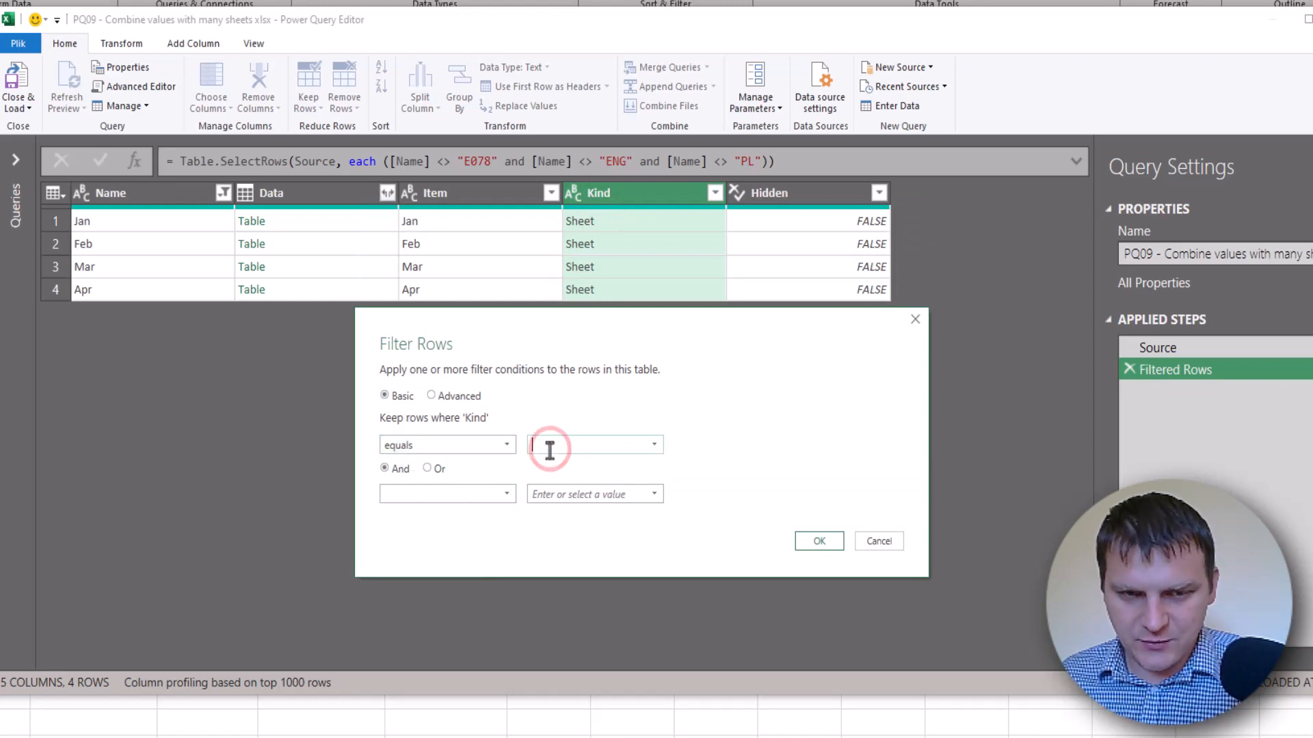
text(Sheet)
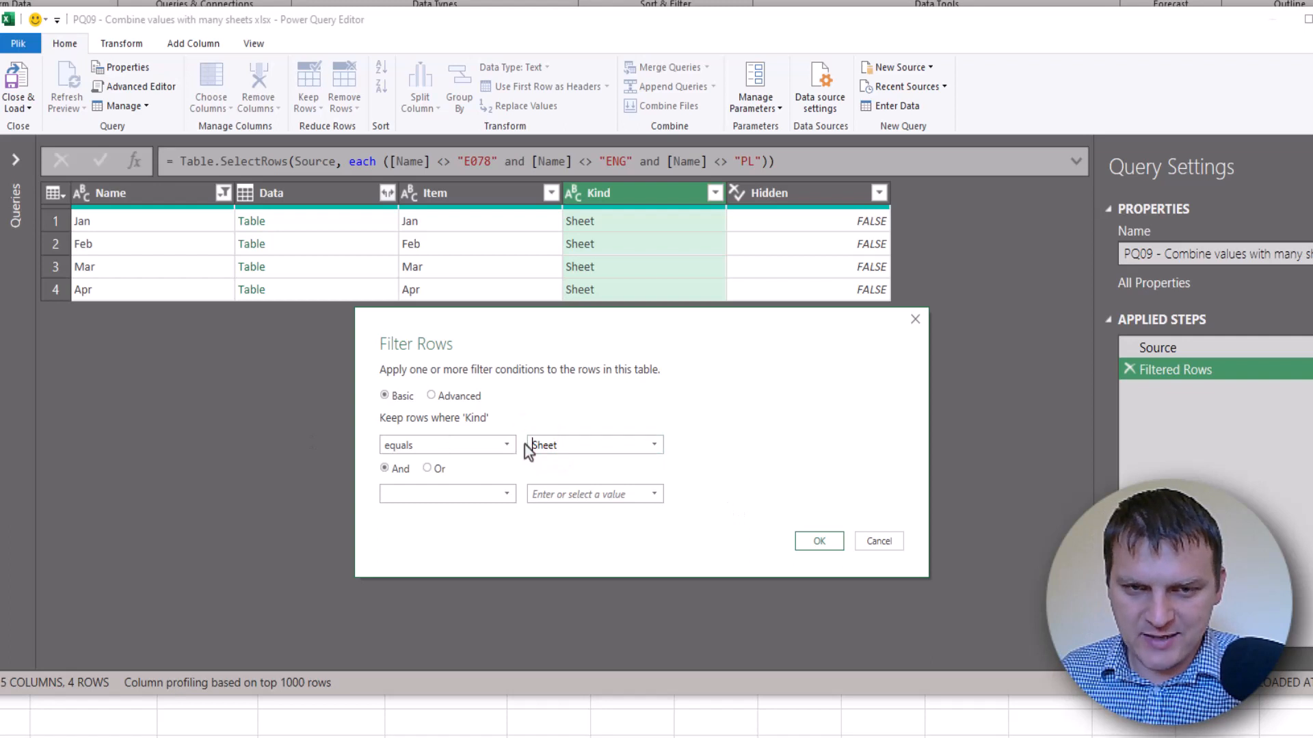
click(819, 541)
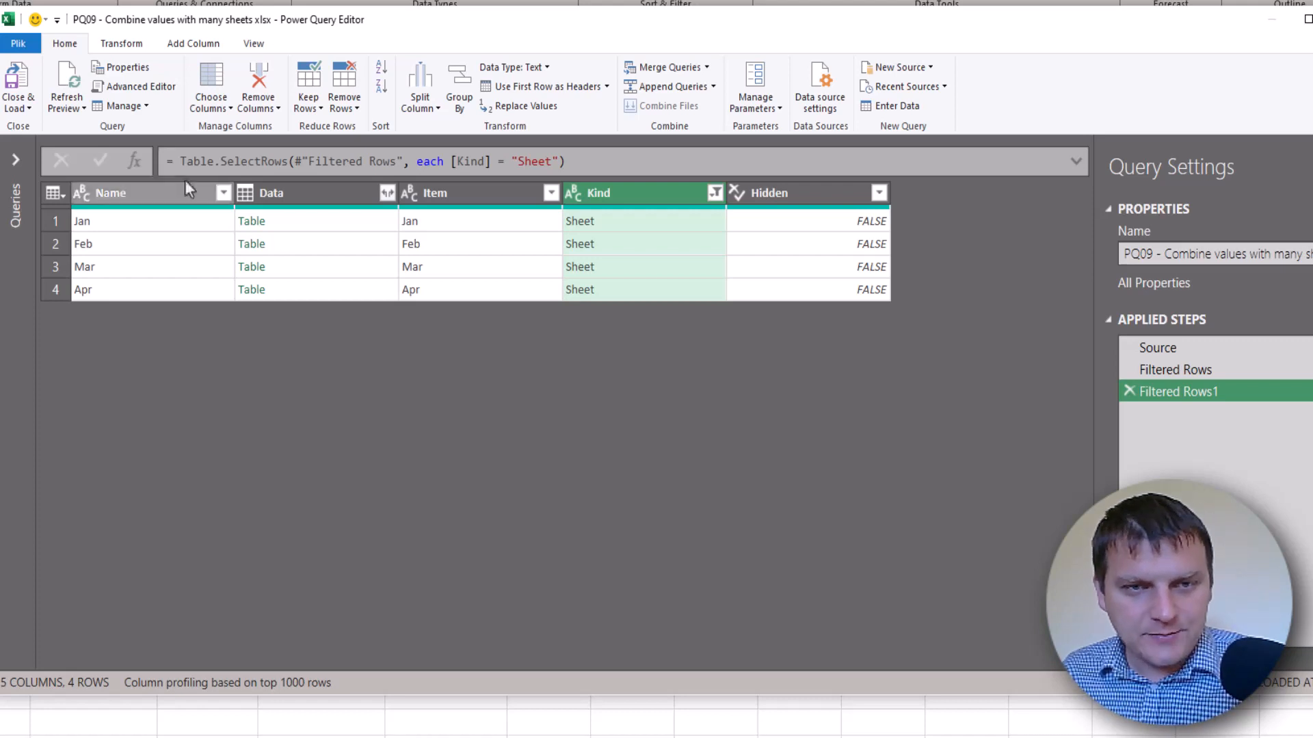
Preview the Jan, Feb, Mar and Apr nested tables in the Data column with an enlarged preview
click(169, 198)
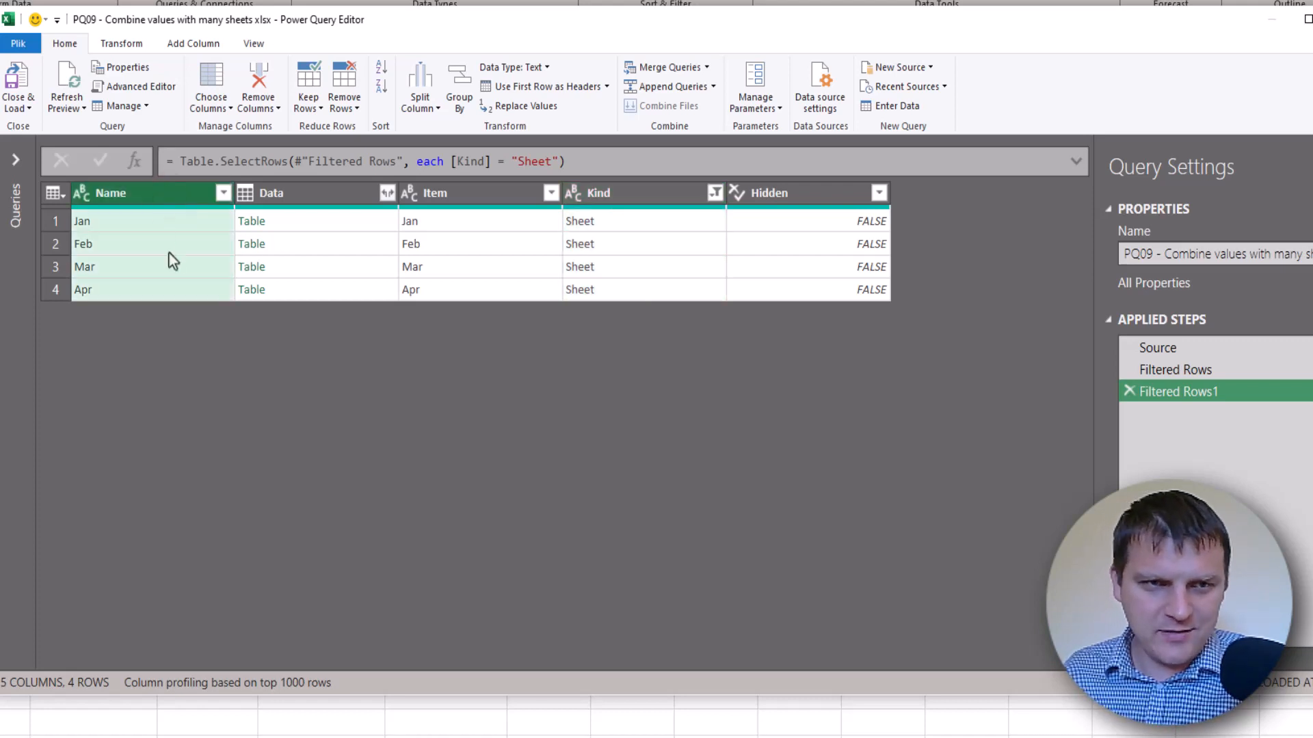
click(311, 191)
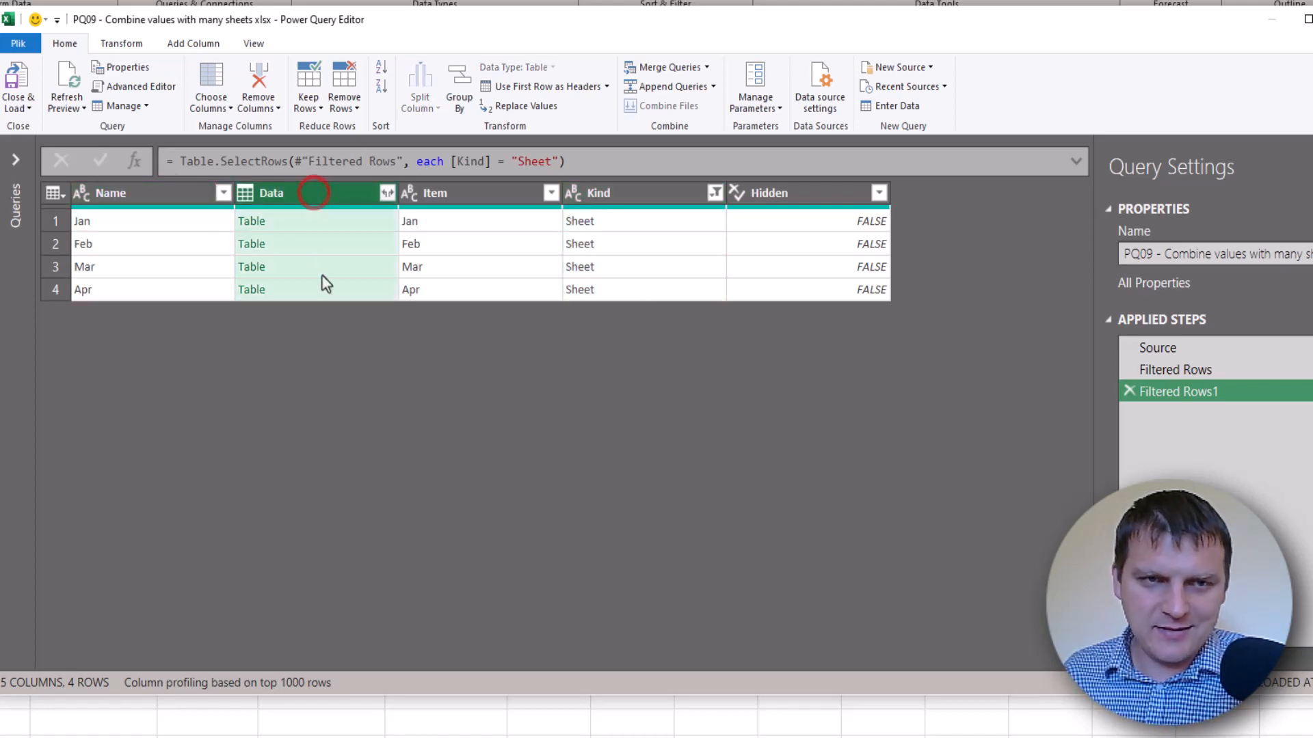
click(311, 221)
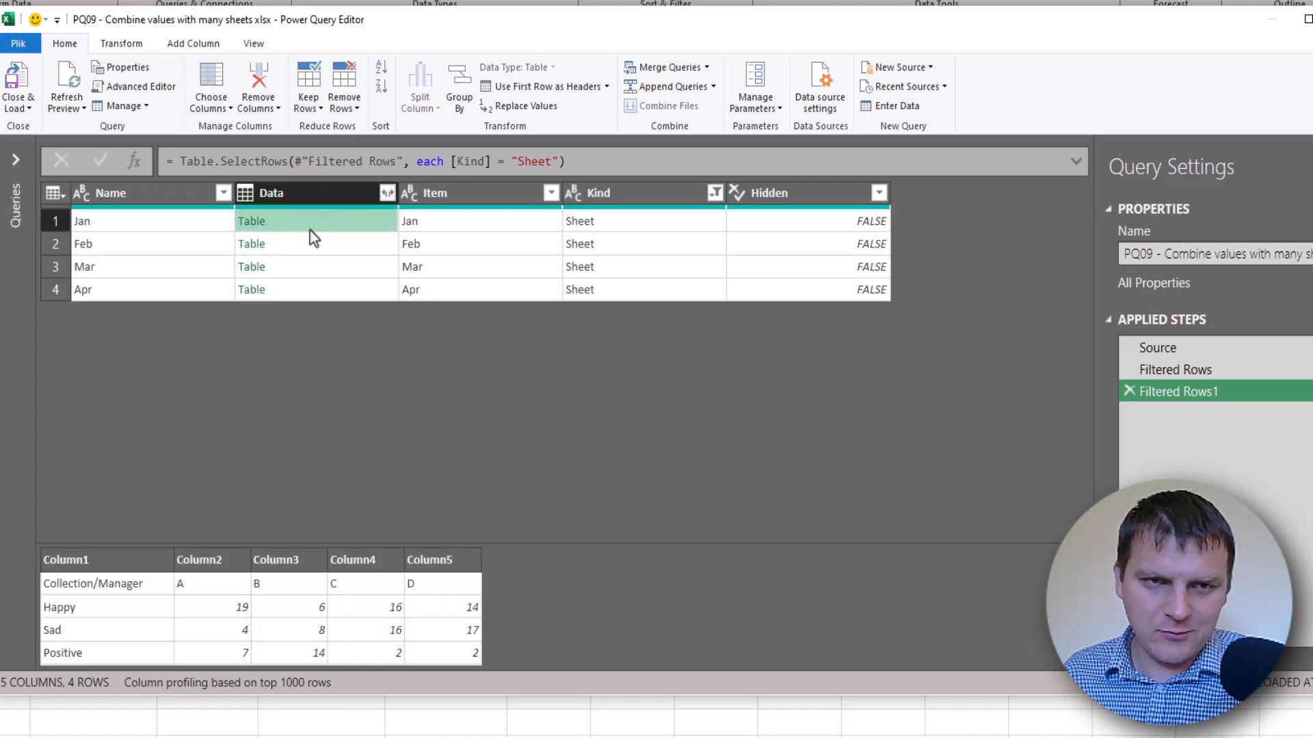
drag(417, 538, 417, 432)
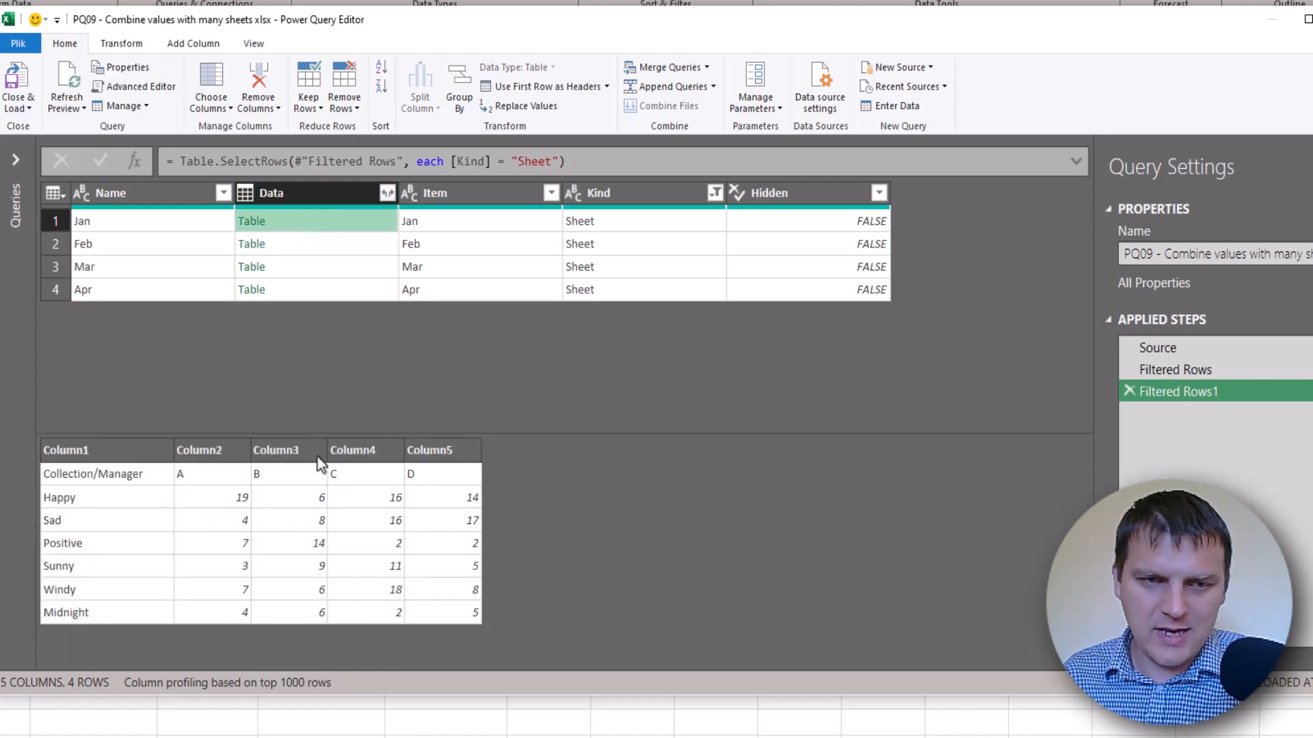
click(321, 246)
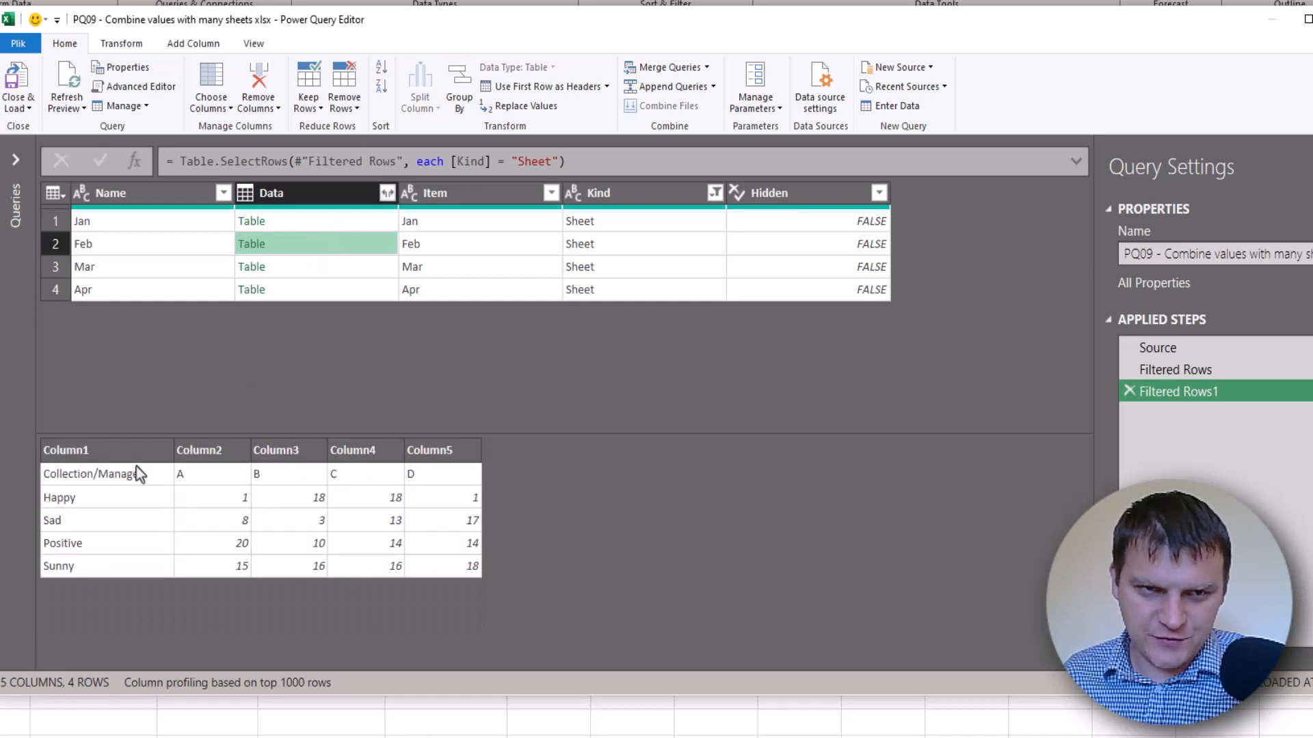
click(285, 266)
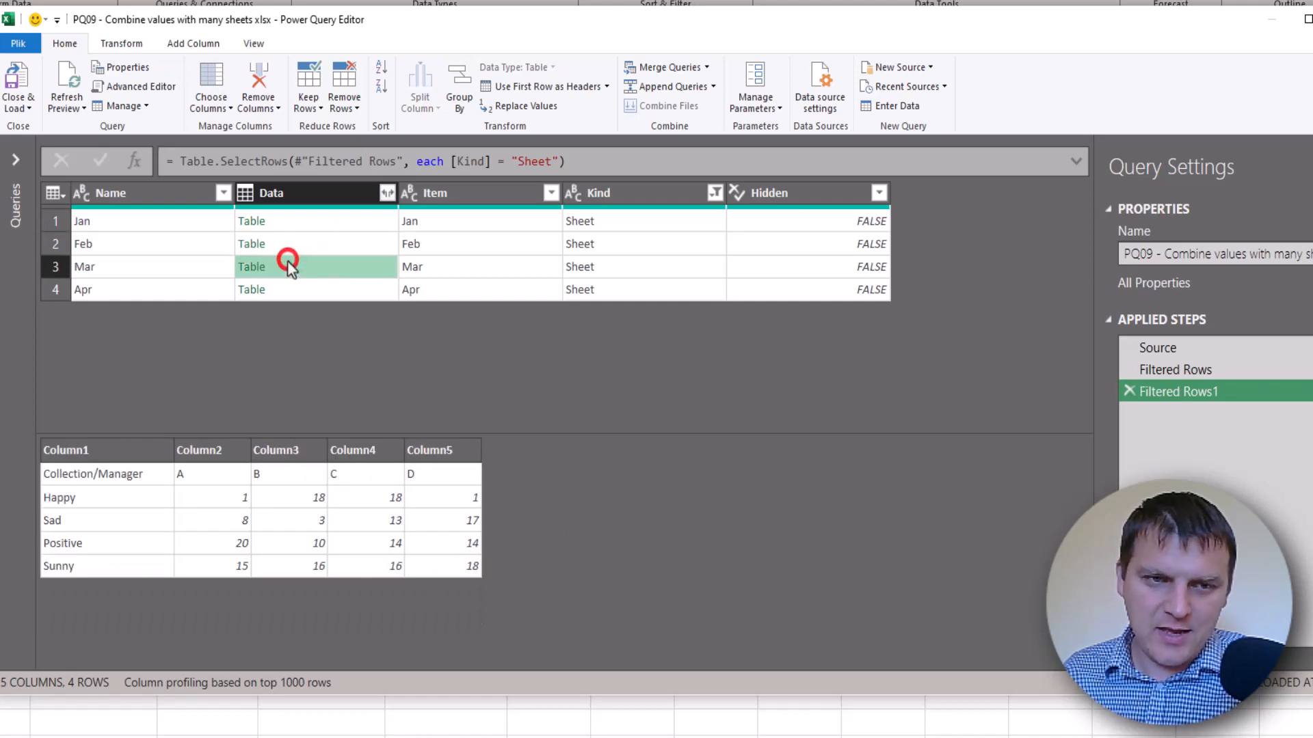
click(315, 290)
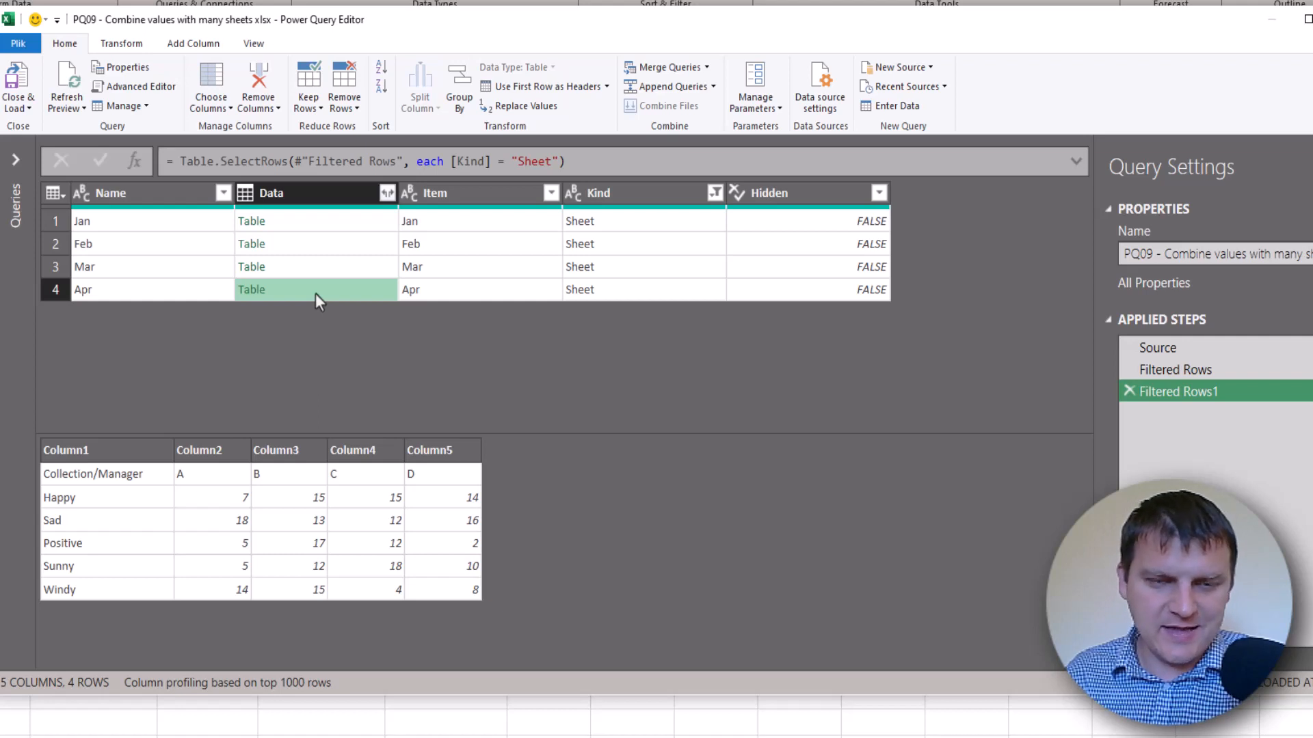
click(175, 193)
Select Name and Data and apply Remove Other Columns to drop Item, Kind and Hidden
ctrl+click(343, 197)
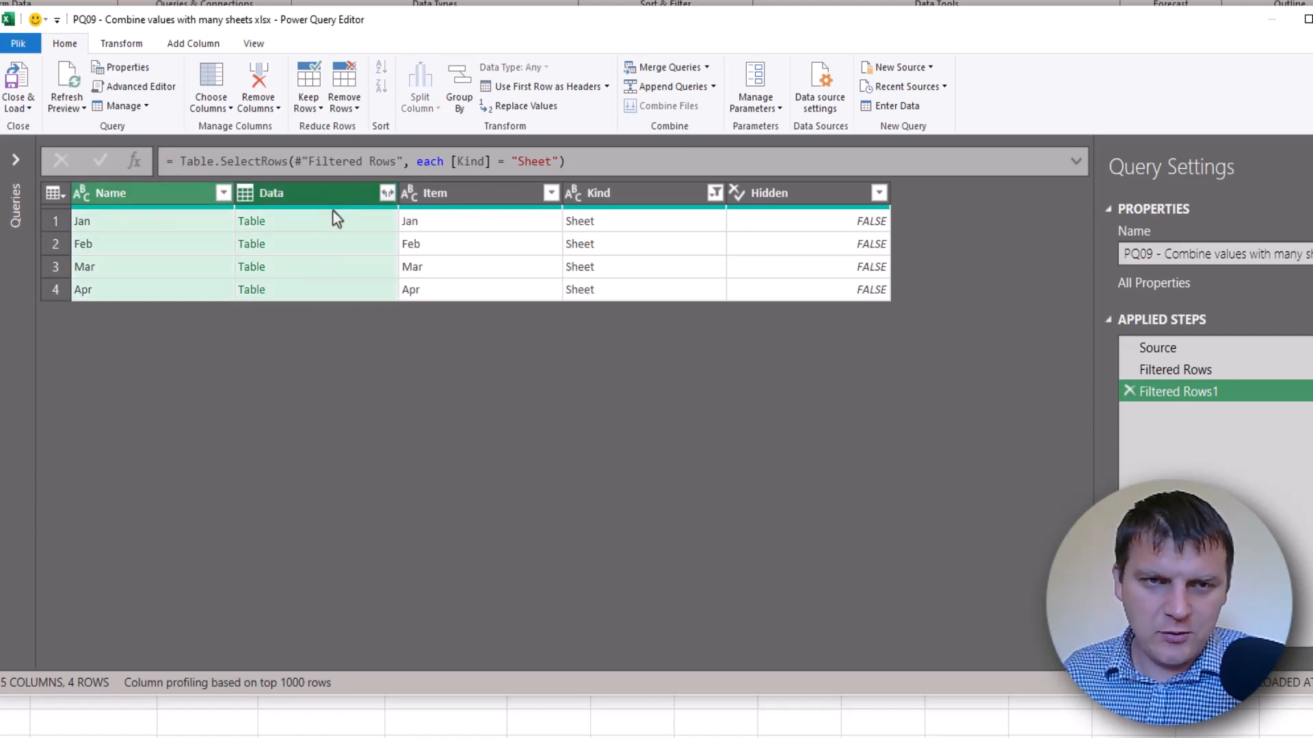
right_click(329, 197)
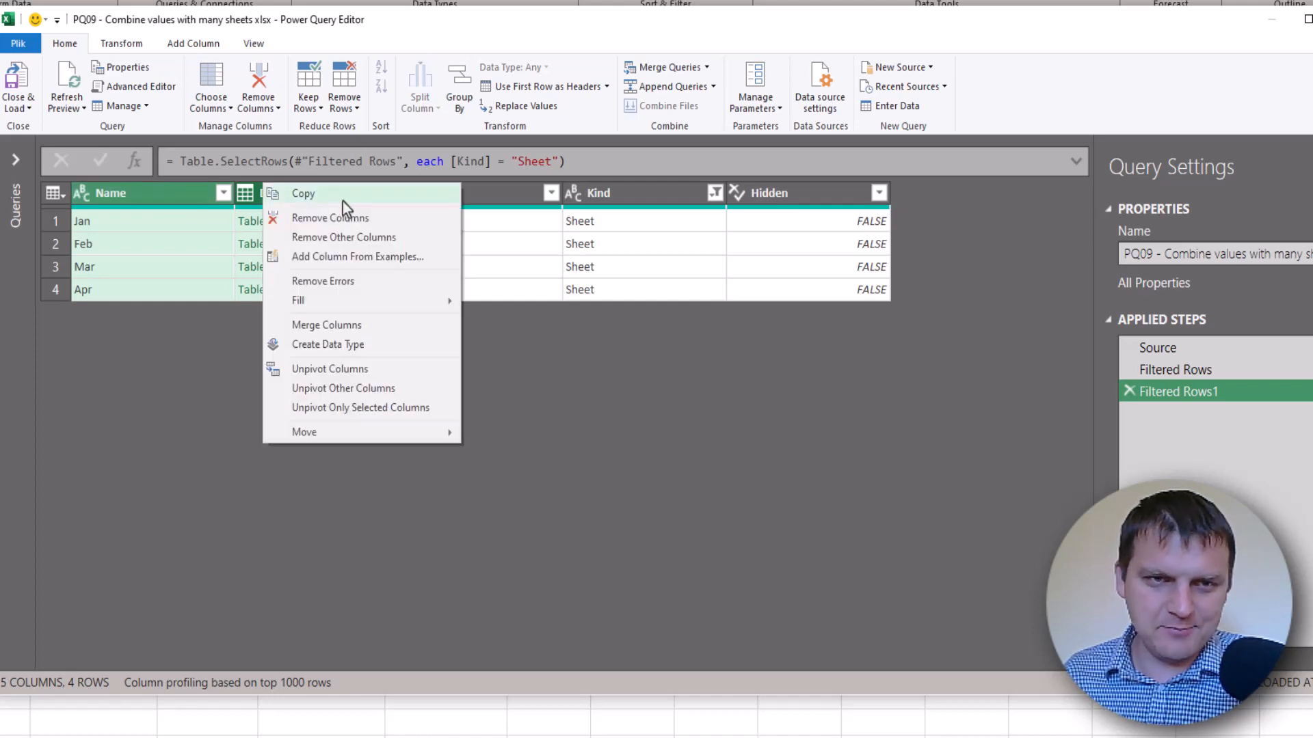
click(352, 238)
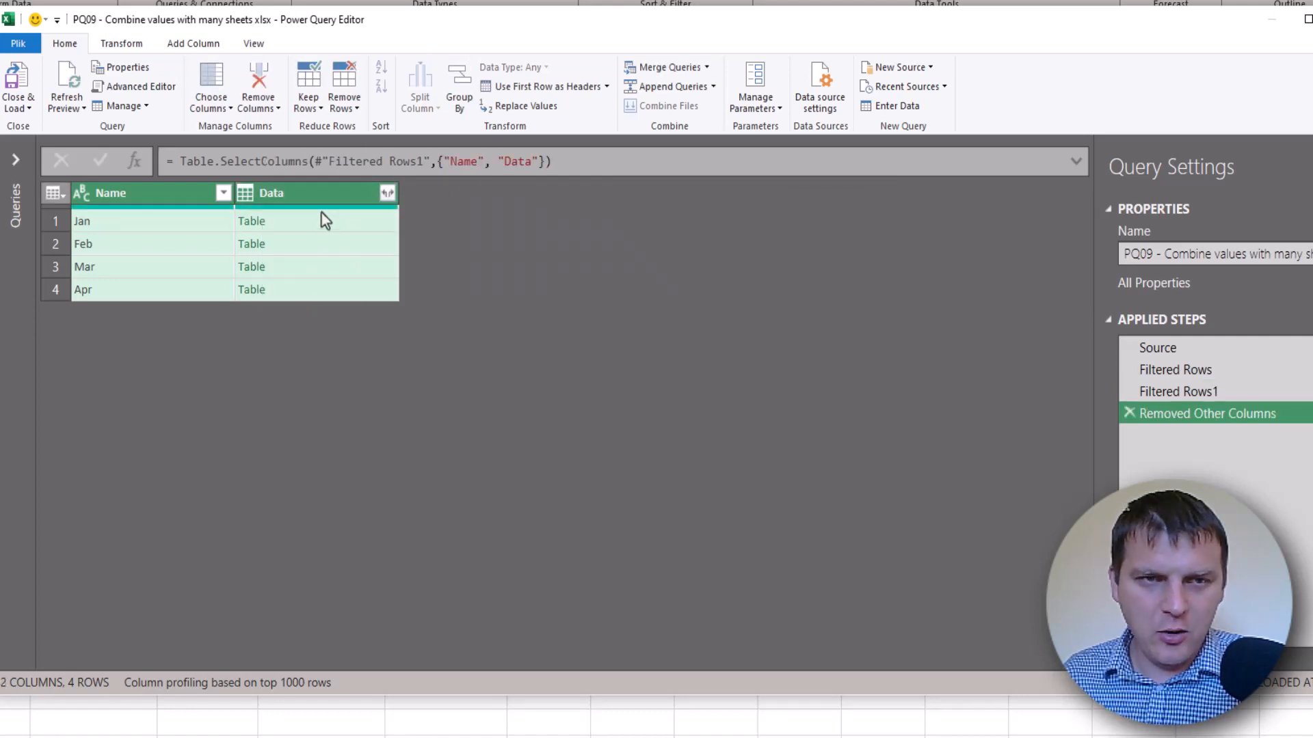
click(311, 199)
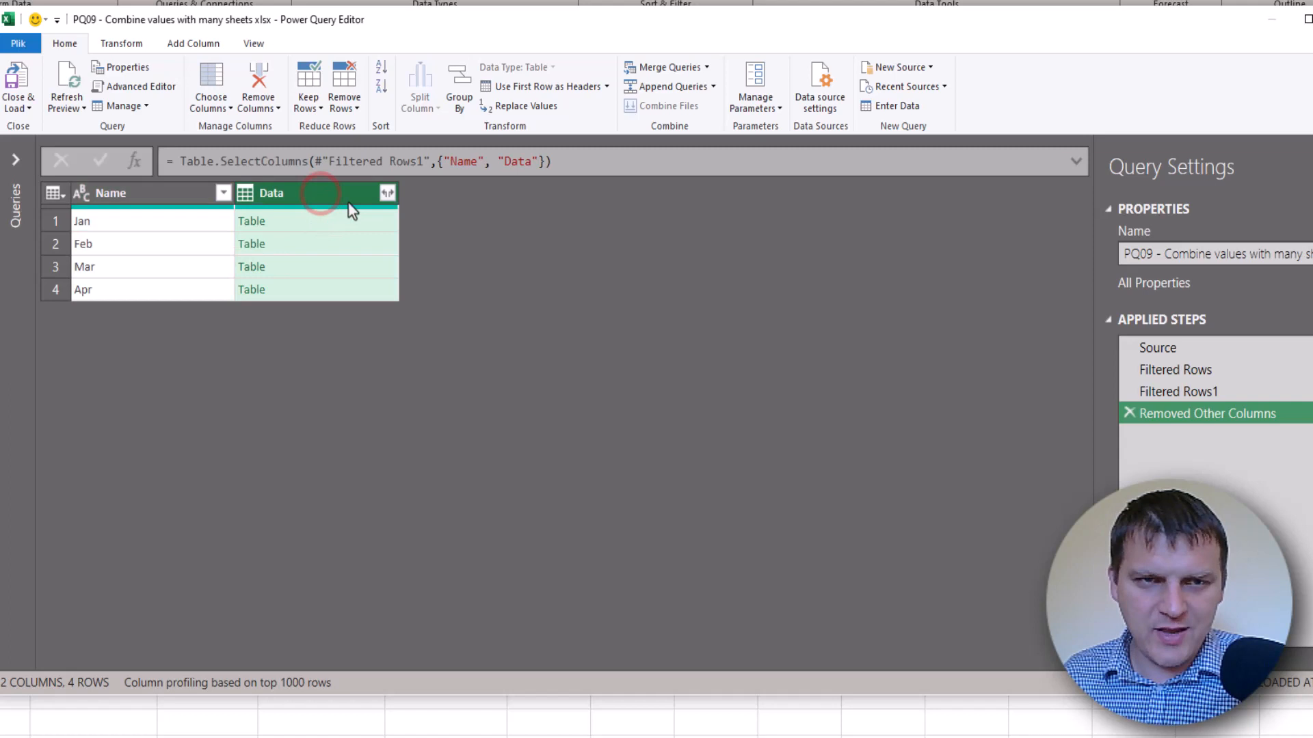
Expand the Data column into Column1–Column5 without the original column-name prefix
click(387, 194)
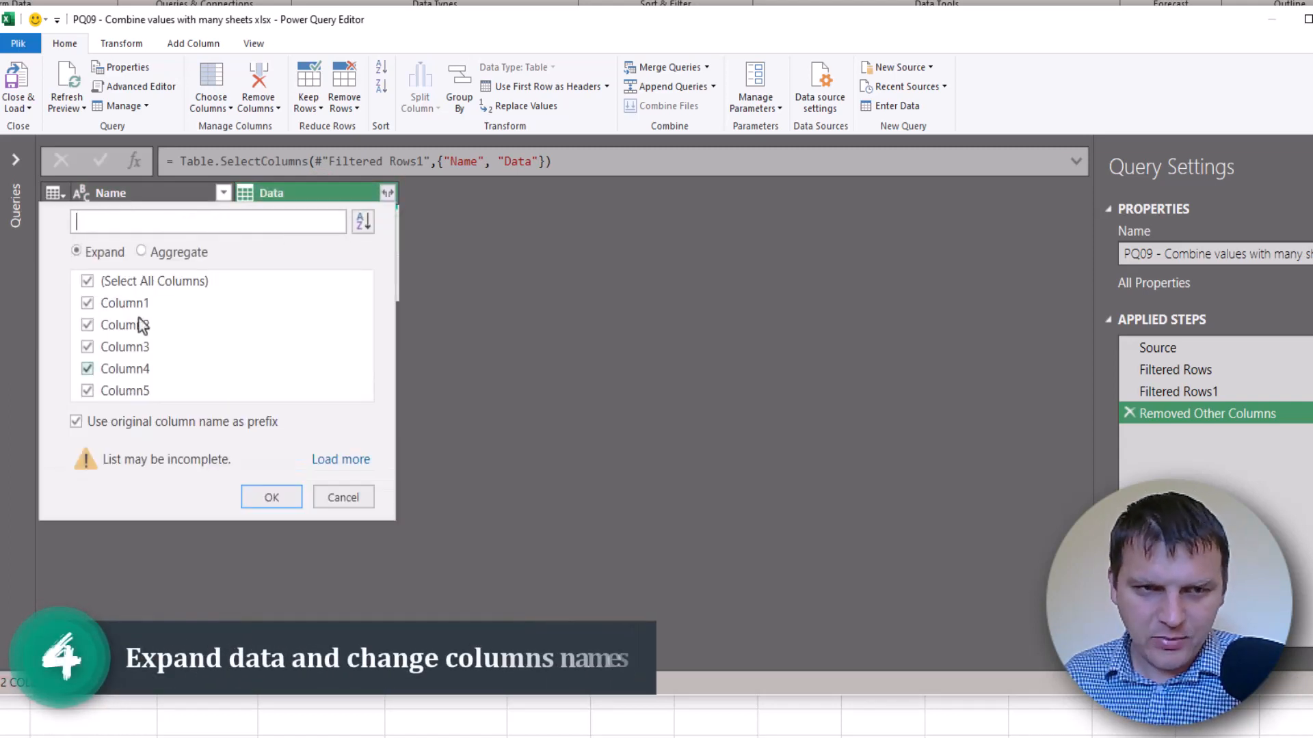
click(166, 424)
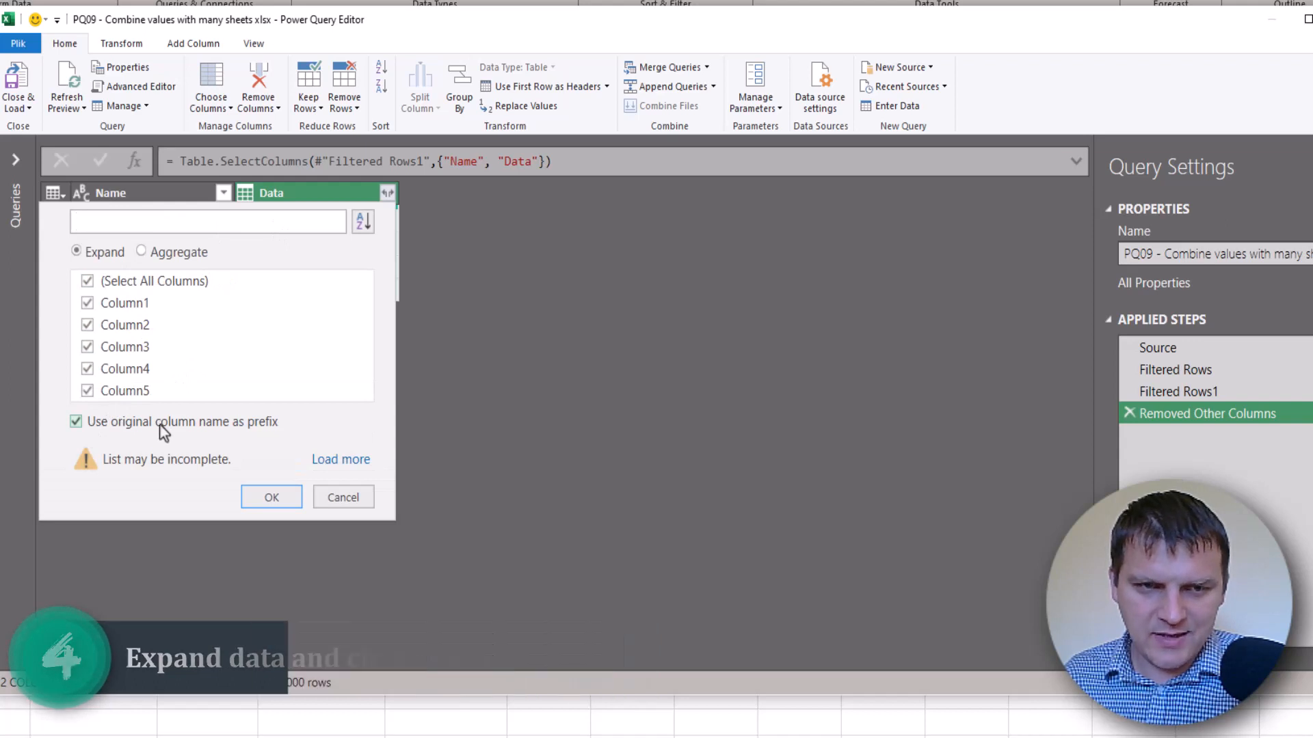
click(272, 499)
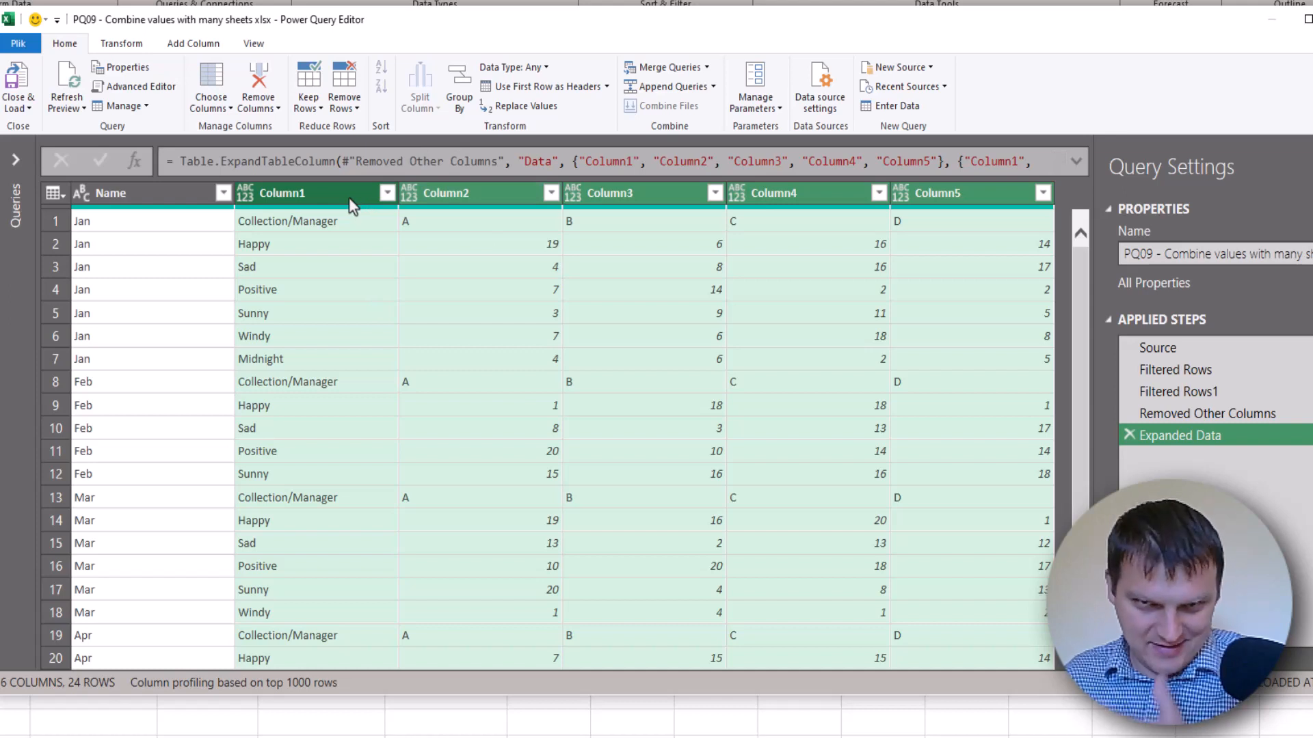
click(458, 225)
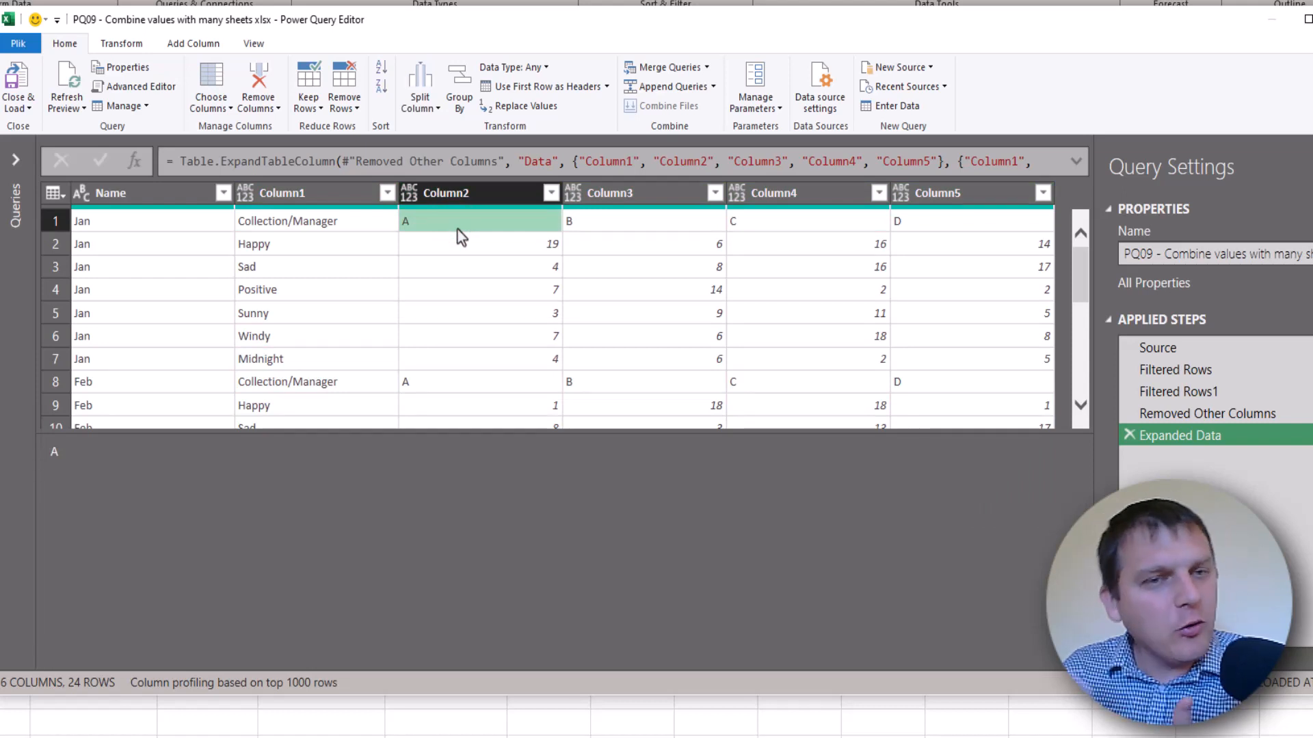
click(167, 223)
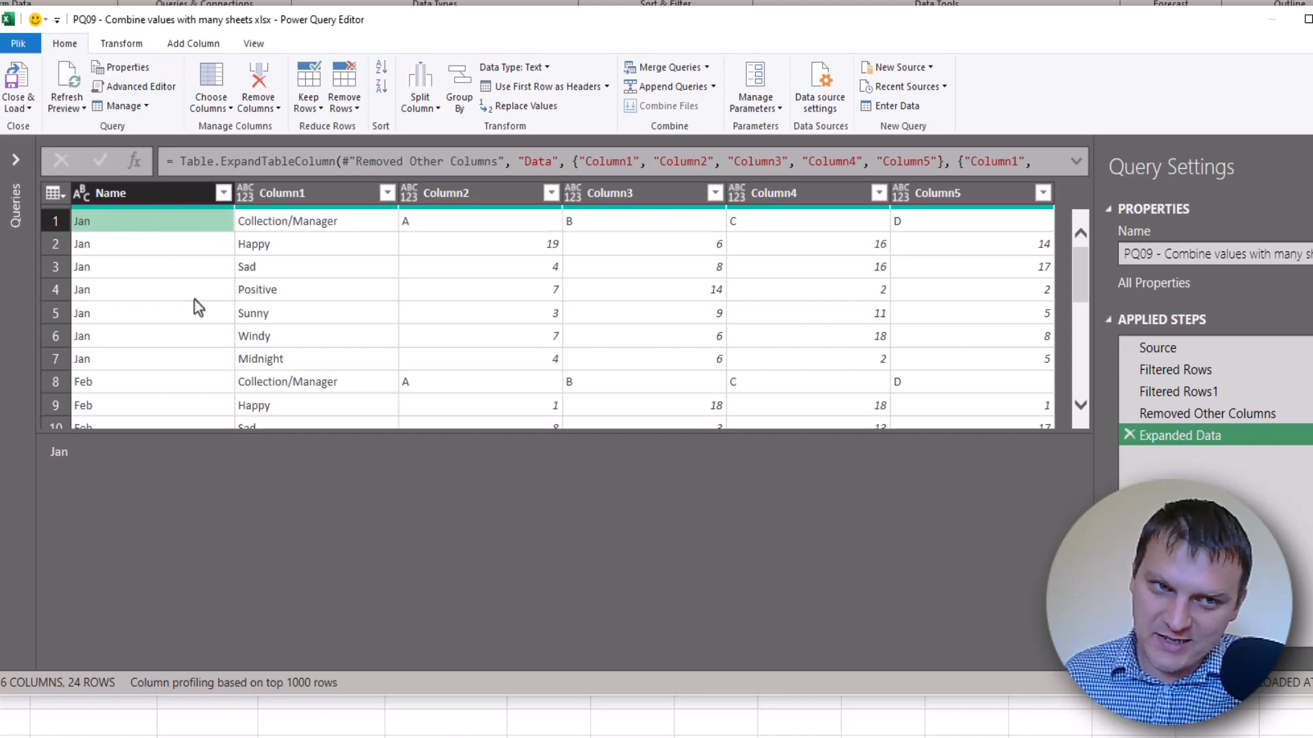
click(146, 195)
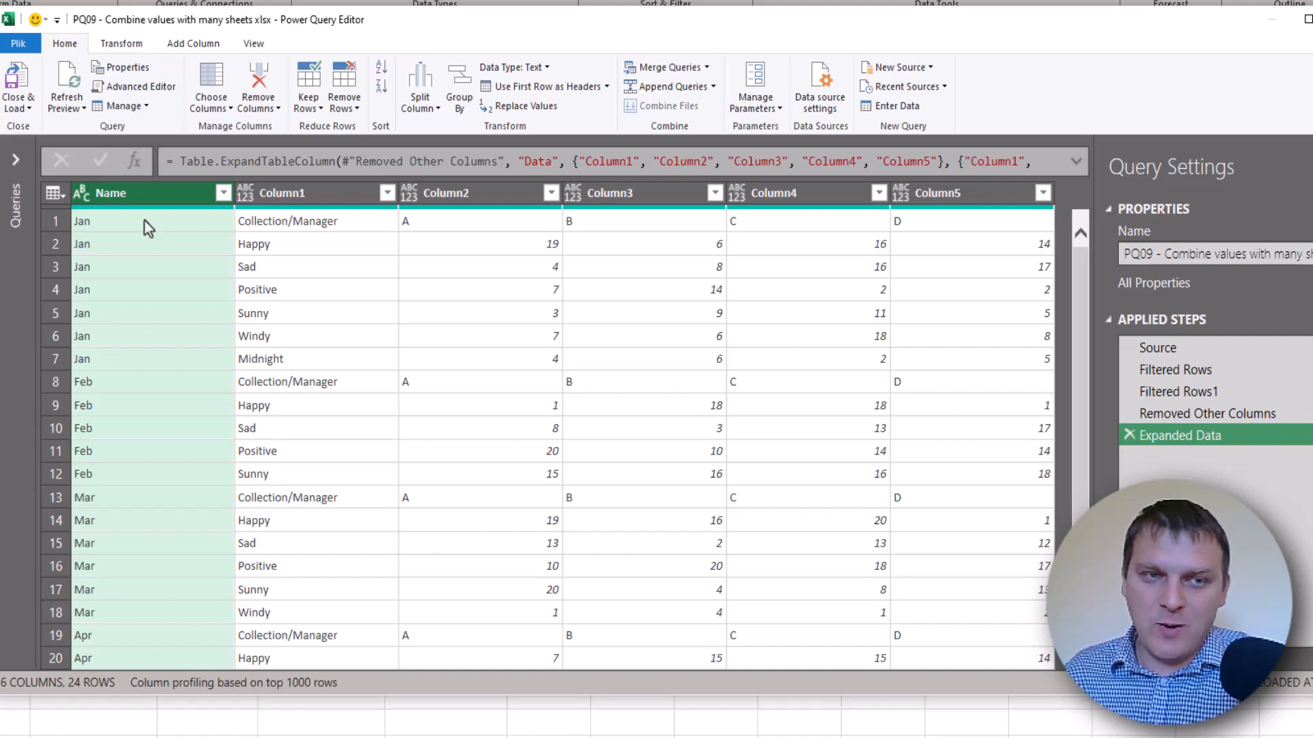
click(55, 193)
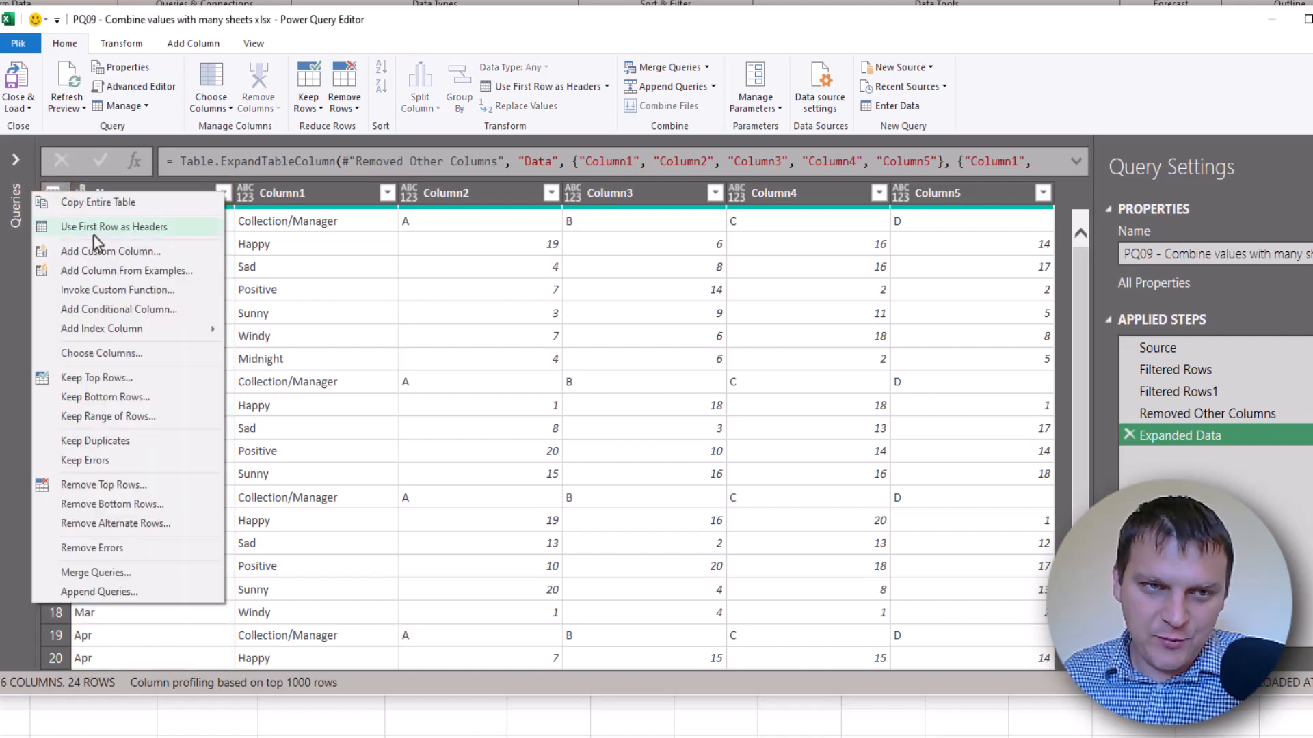
click(112, 229)
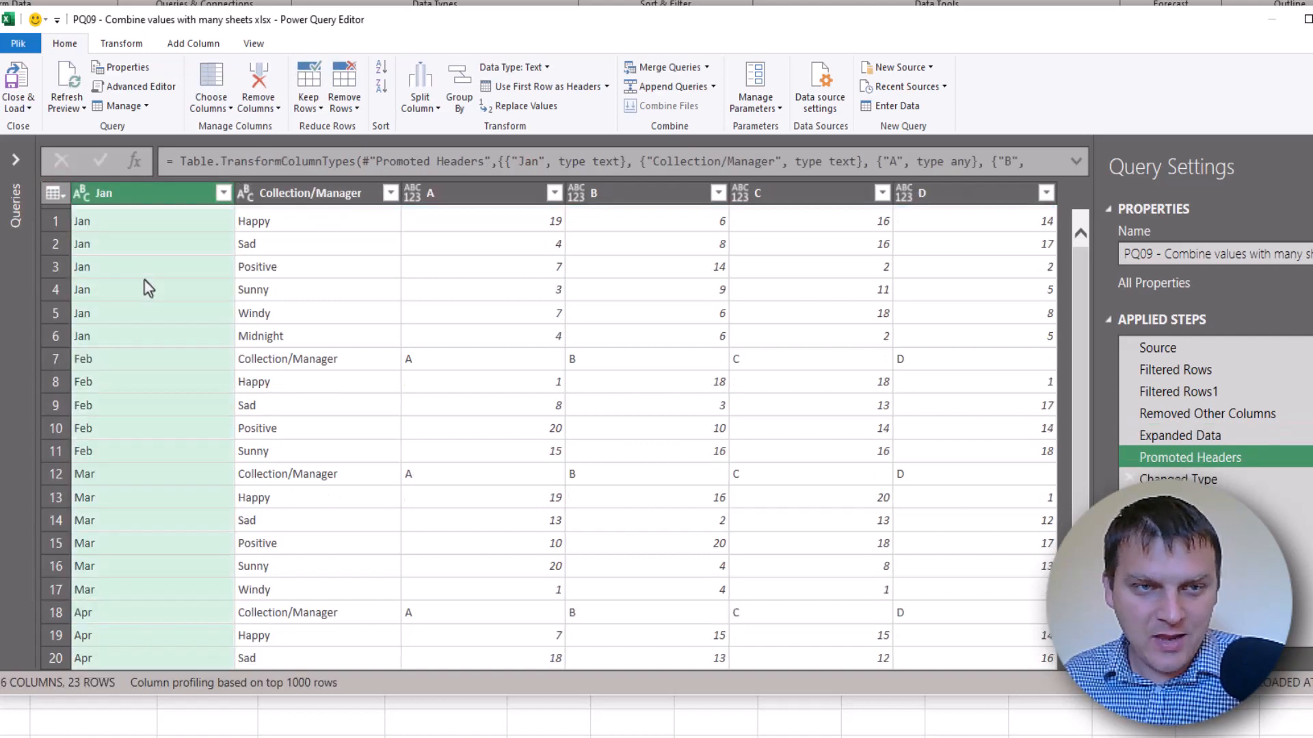
click(130, 195)
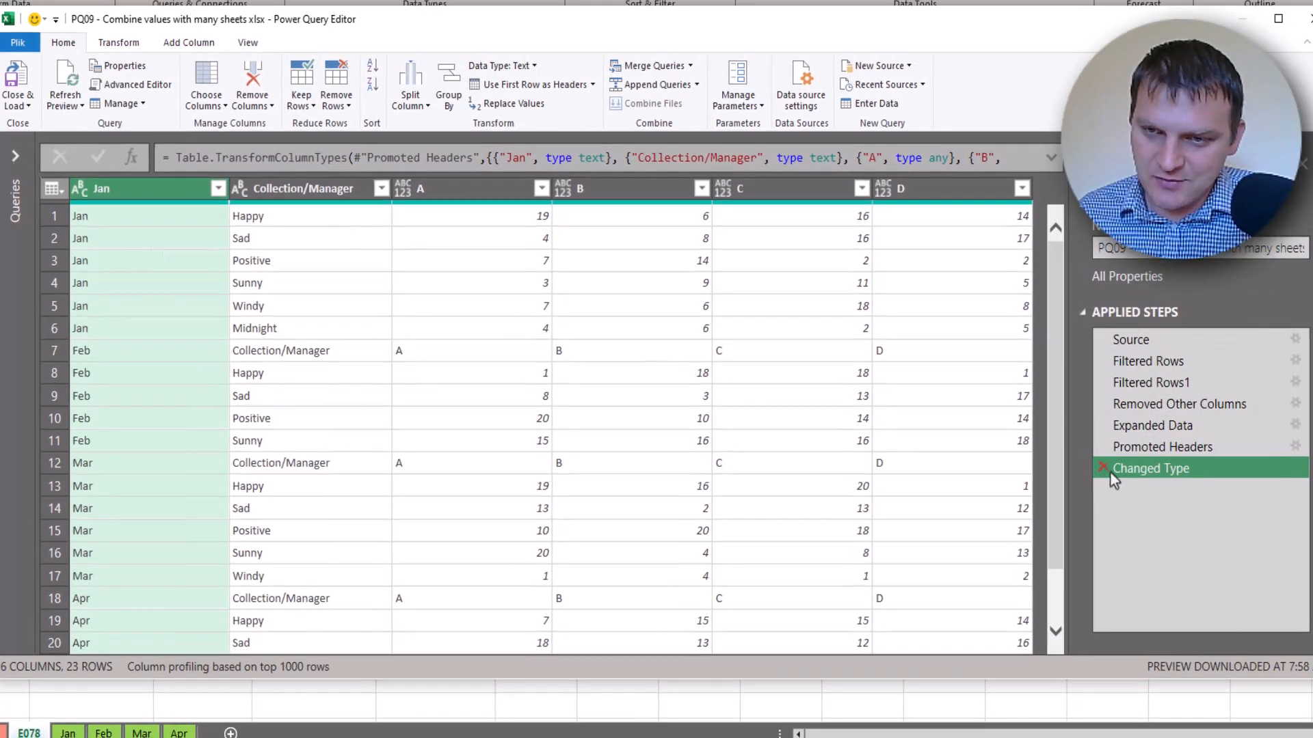
click(1103, 467)
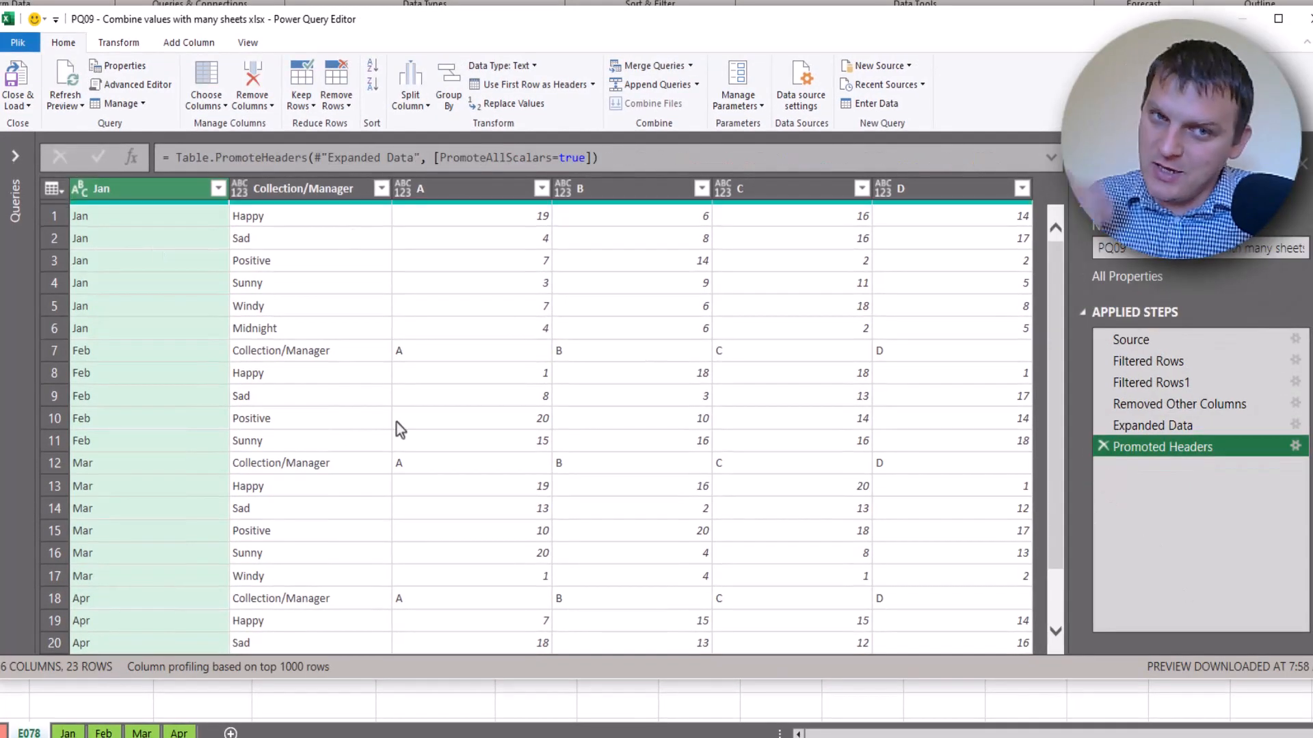
click(1103, 446)
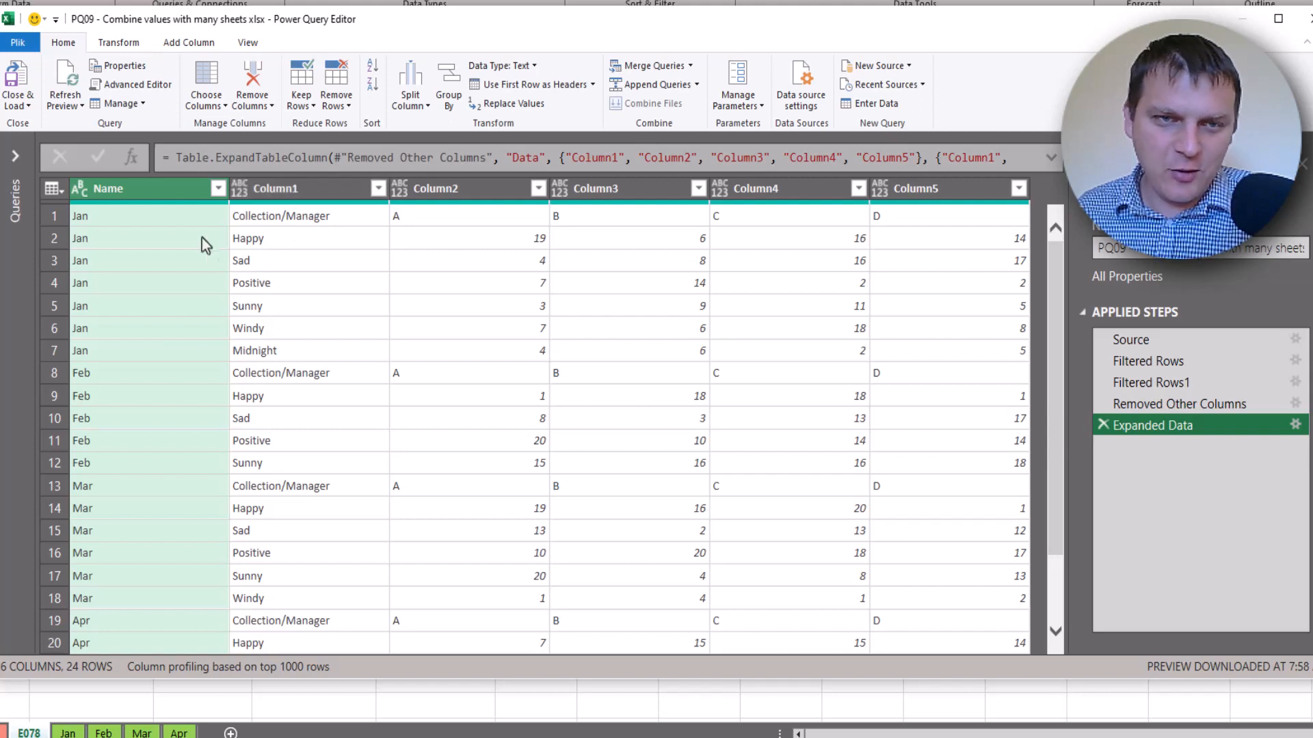
Rename Column1 to Collection, Column2 to A and Column3 to B
double_click(276, 192)
text(Col)
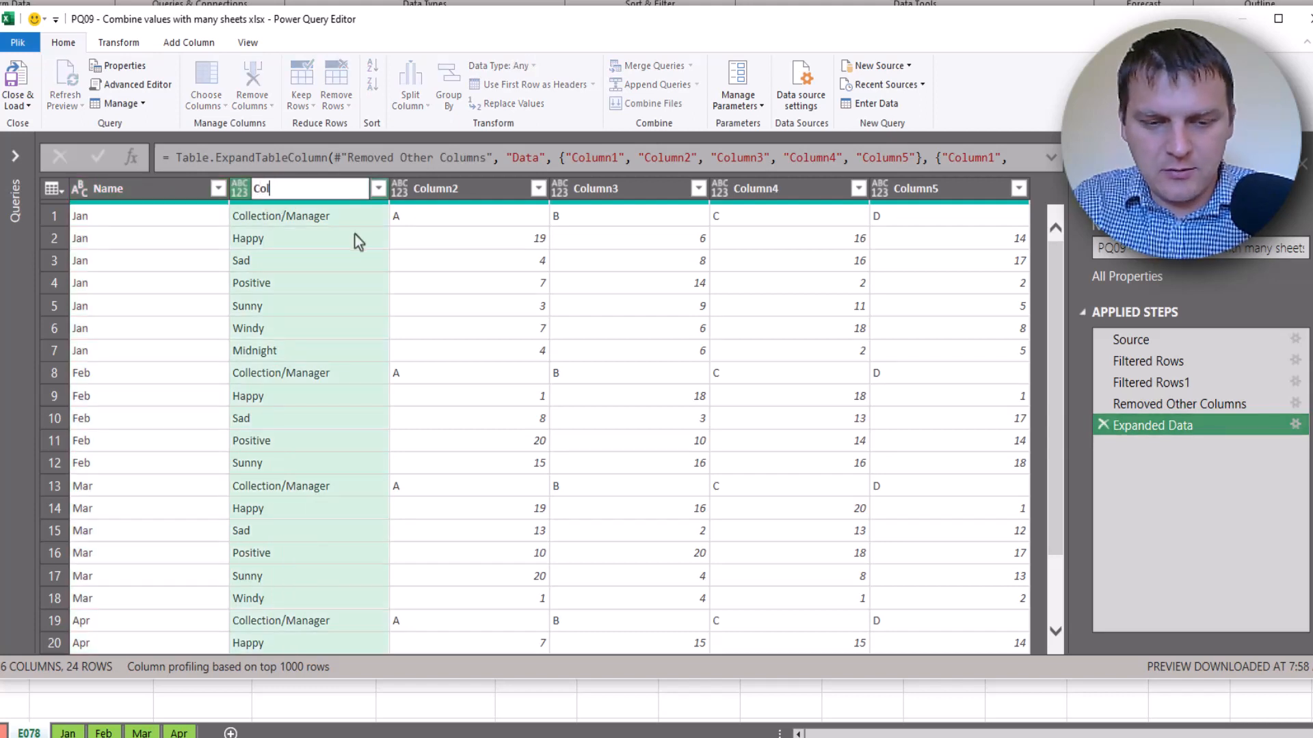
text(lection)
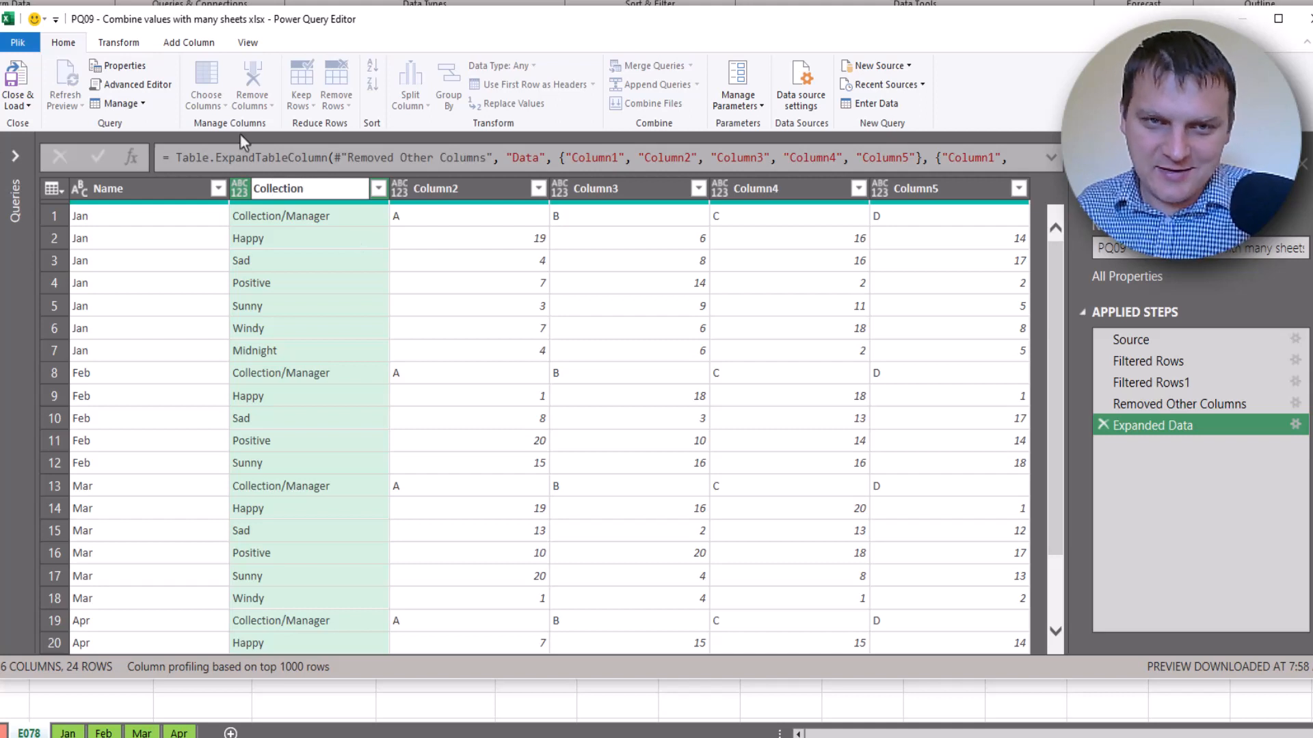
click(456, 195)
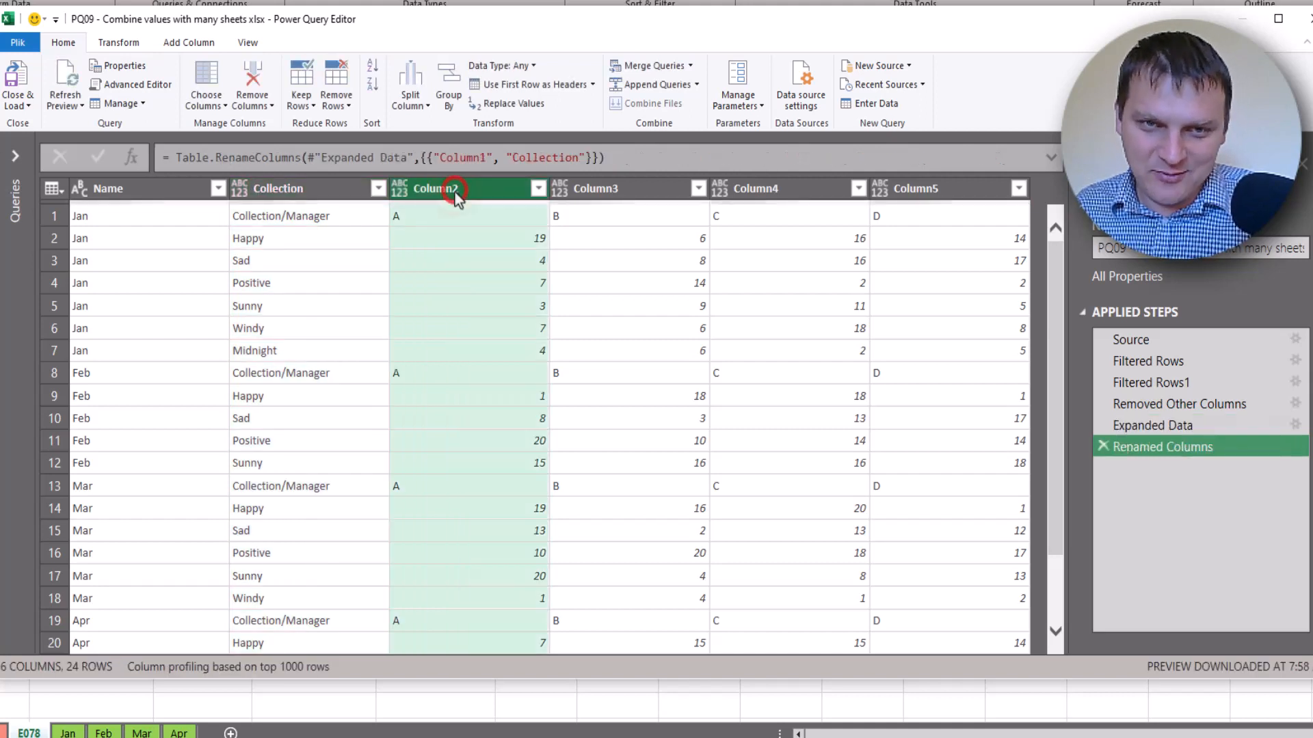
double_click(457, 192)
text(A)
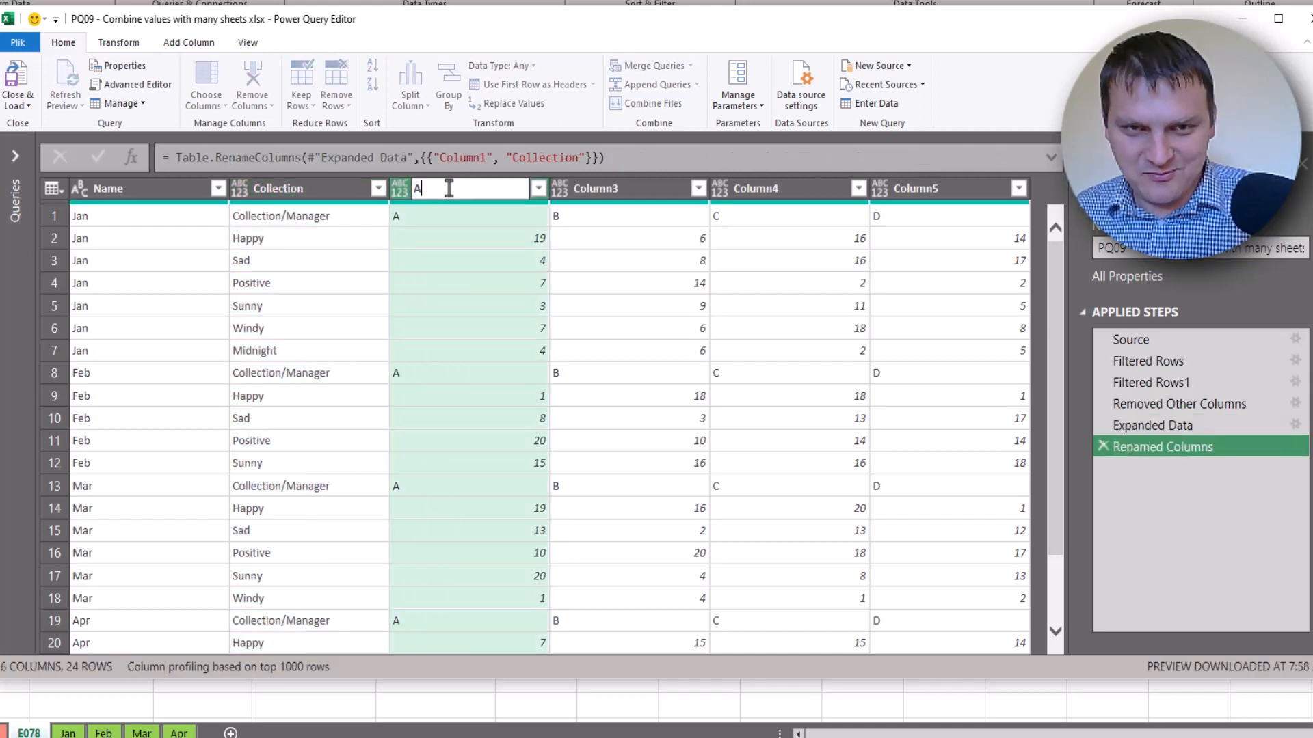
click(623, 195)
double_click(622, 191)
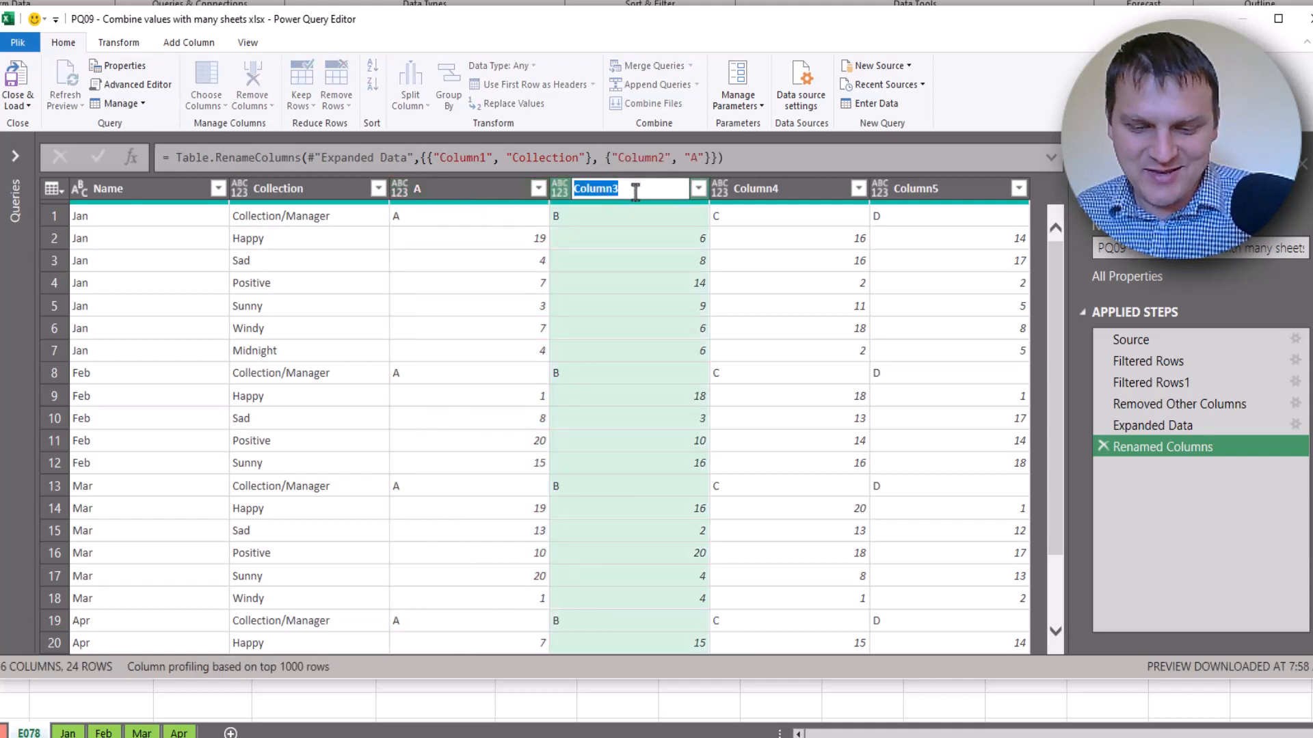
text(B)
click(758, 191)
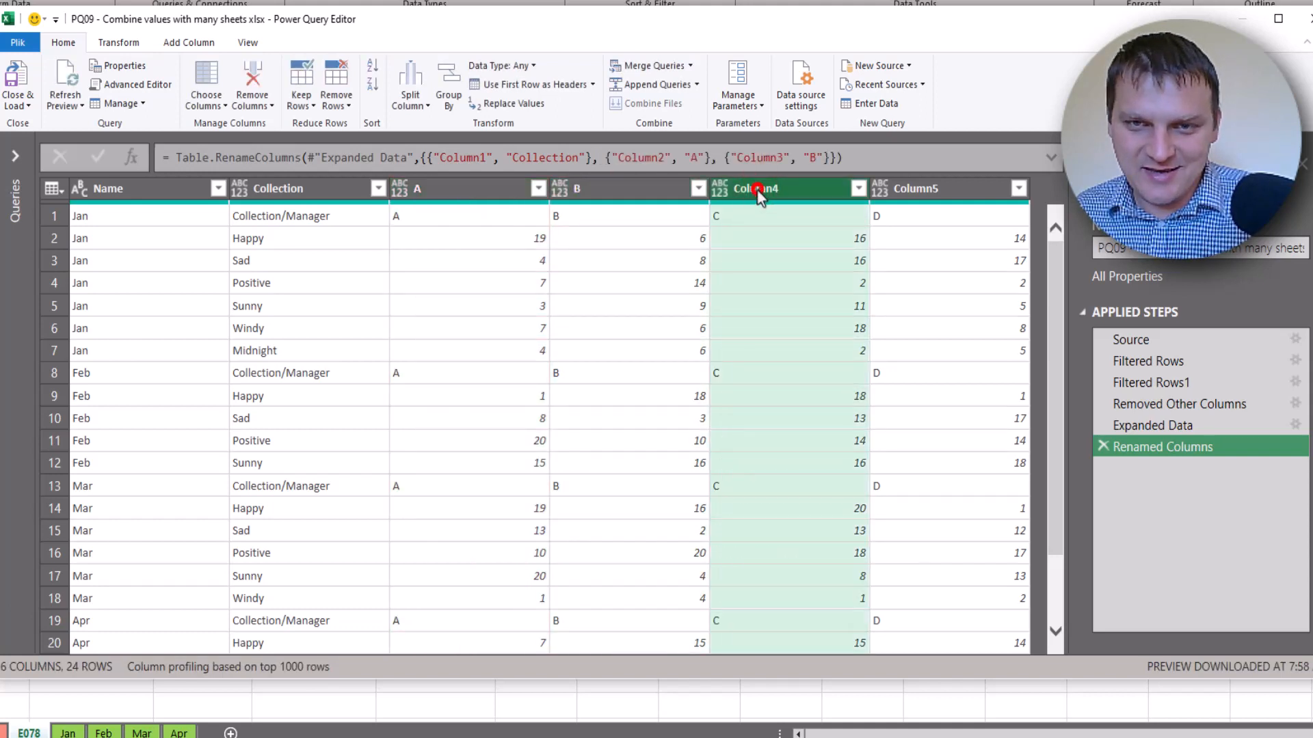
Rename Column4 to C, Column5 to D and the Name column to Month
double_click(759, 190)
text(C)
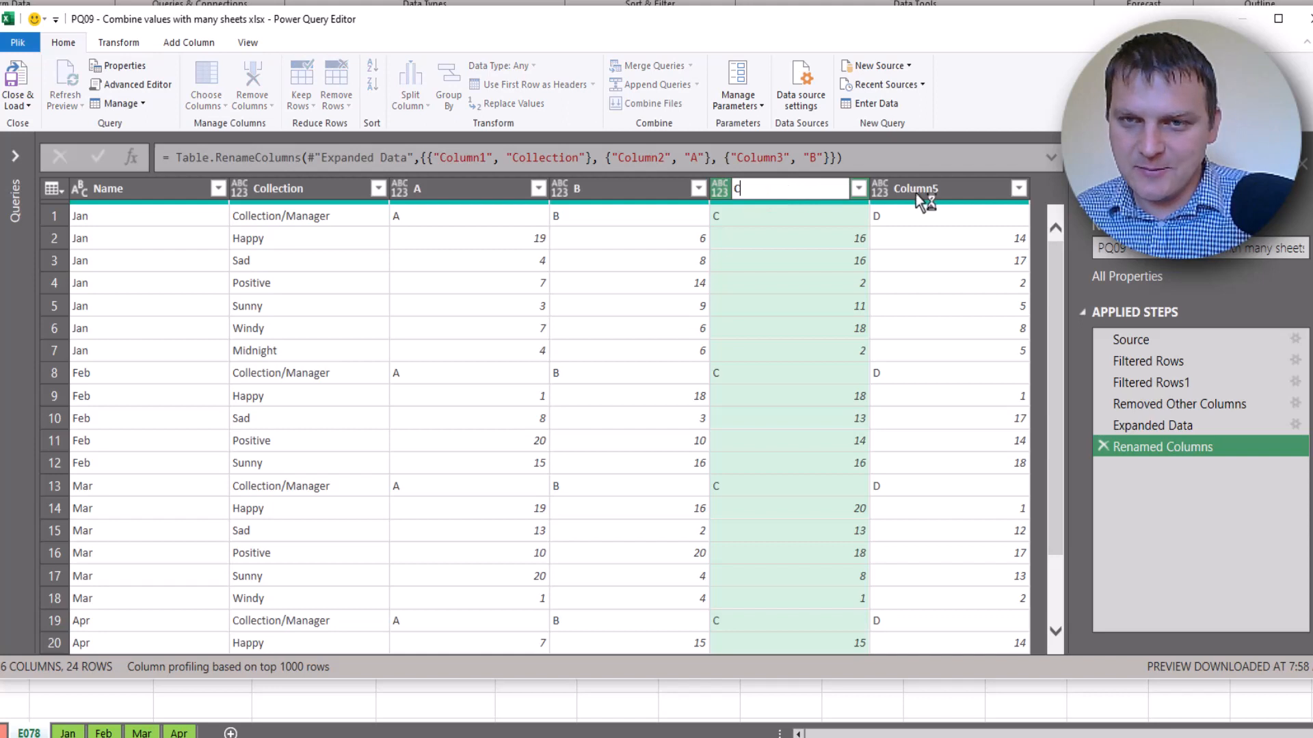
click(917, 194)
double_click(919, 191)
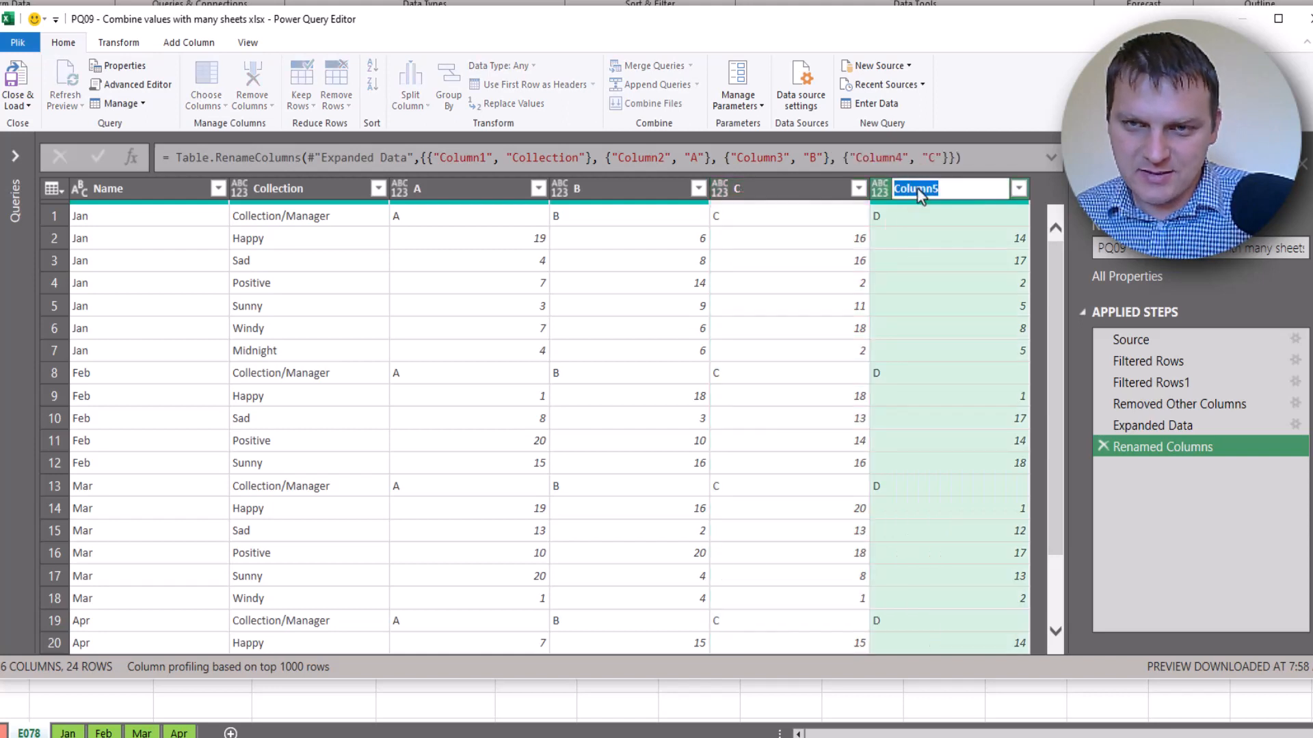
text(D)
click(153, 191)
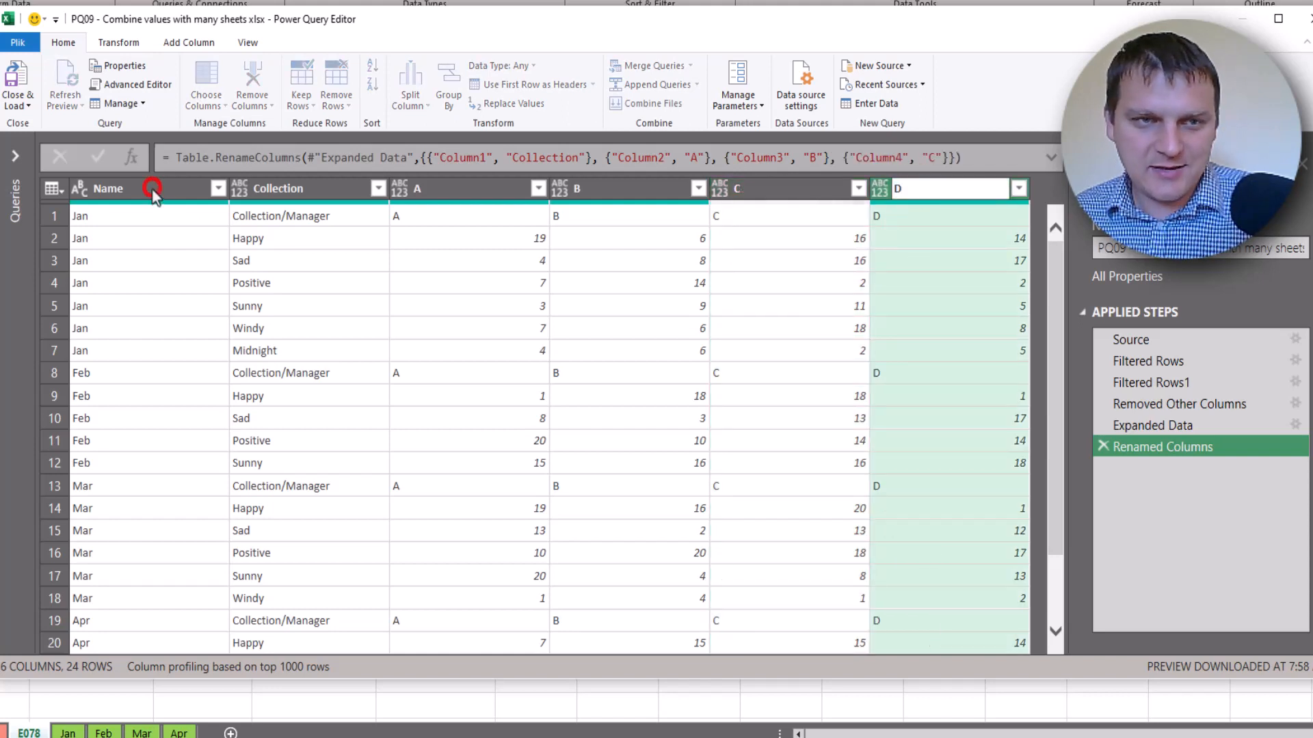
double_click(151, 190)
text(M)
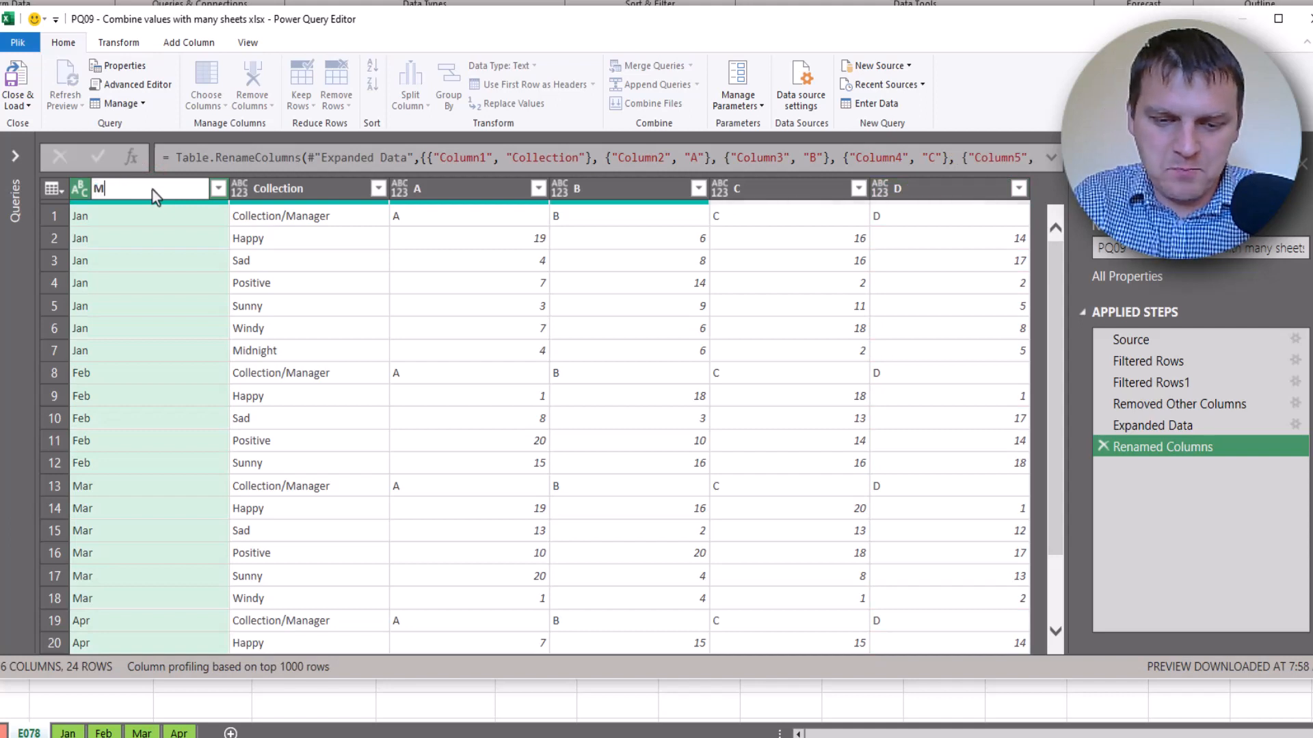
text(onth)
key(Return)
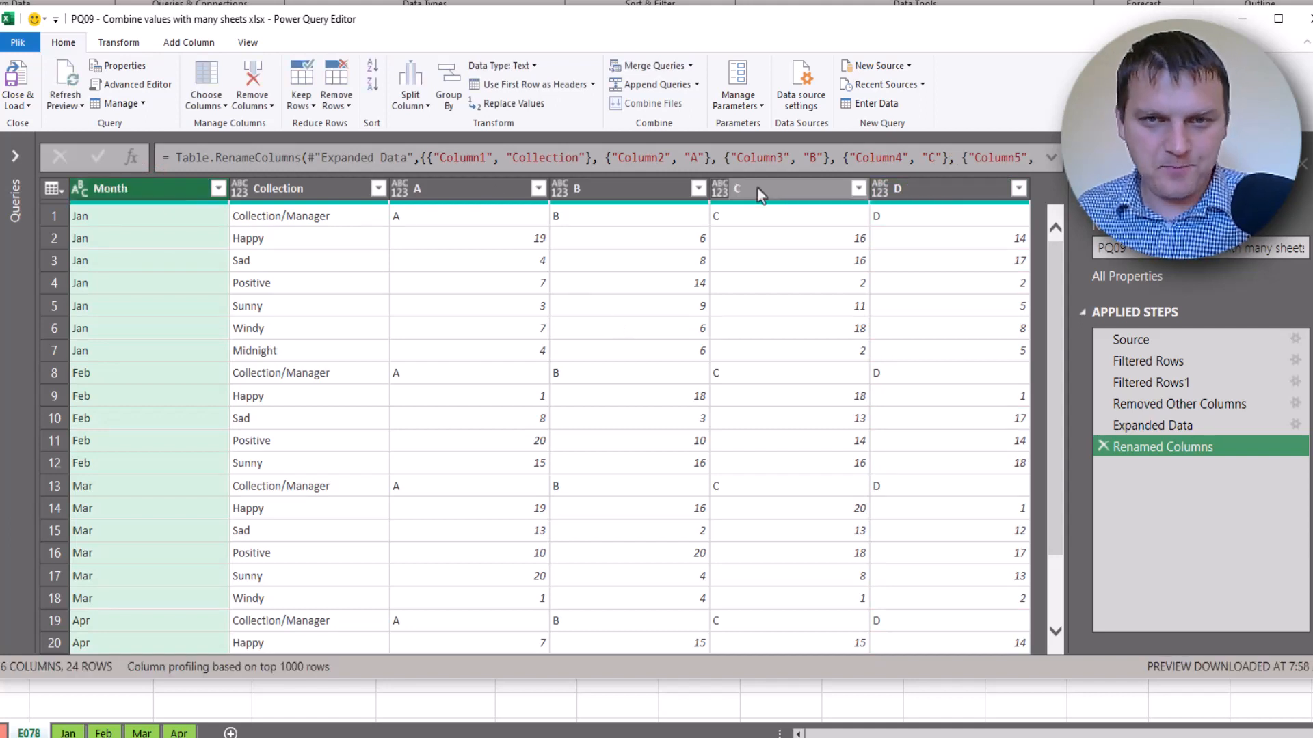
Filter the Collection column to exclude the Collection/Manager header rows
click(437, 217)
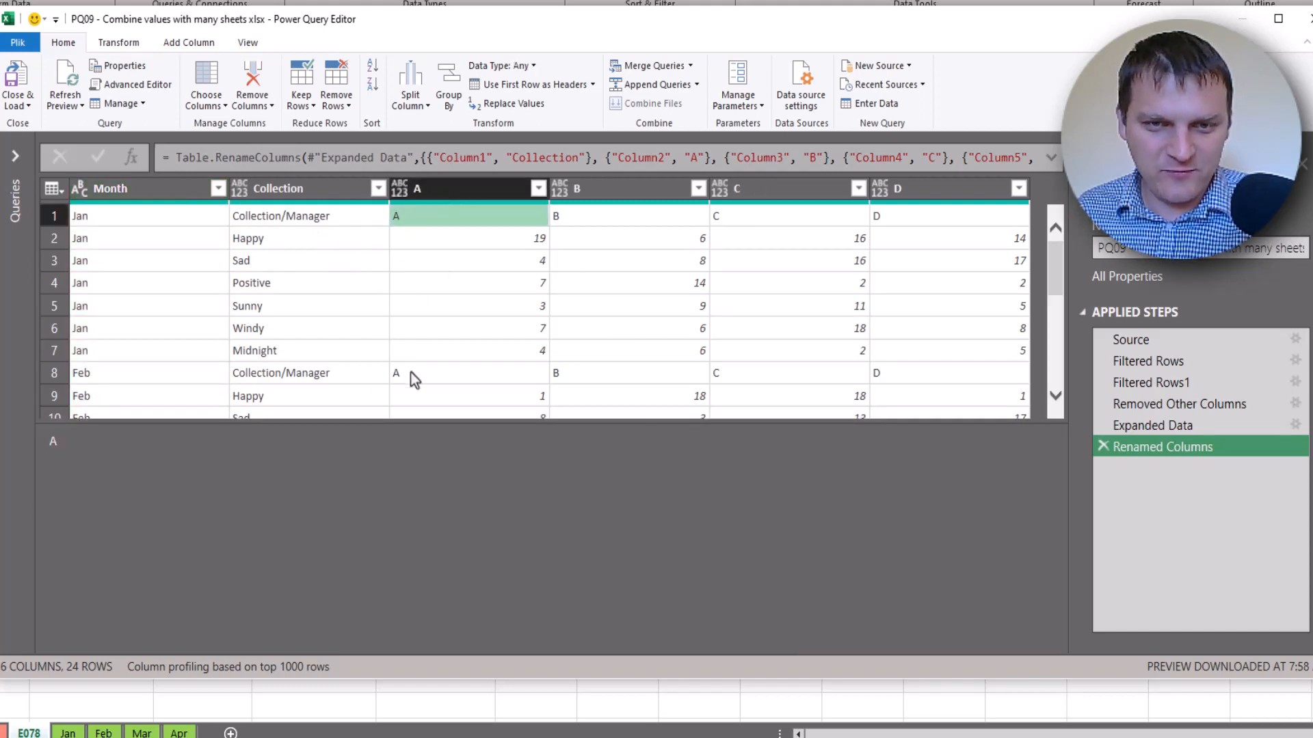
click(343, 190)
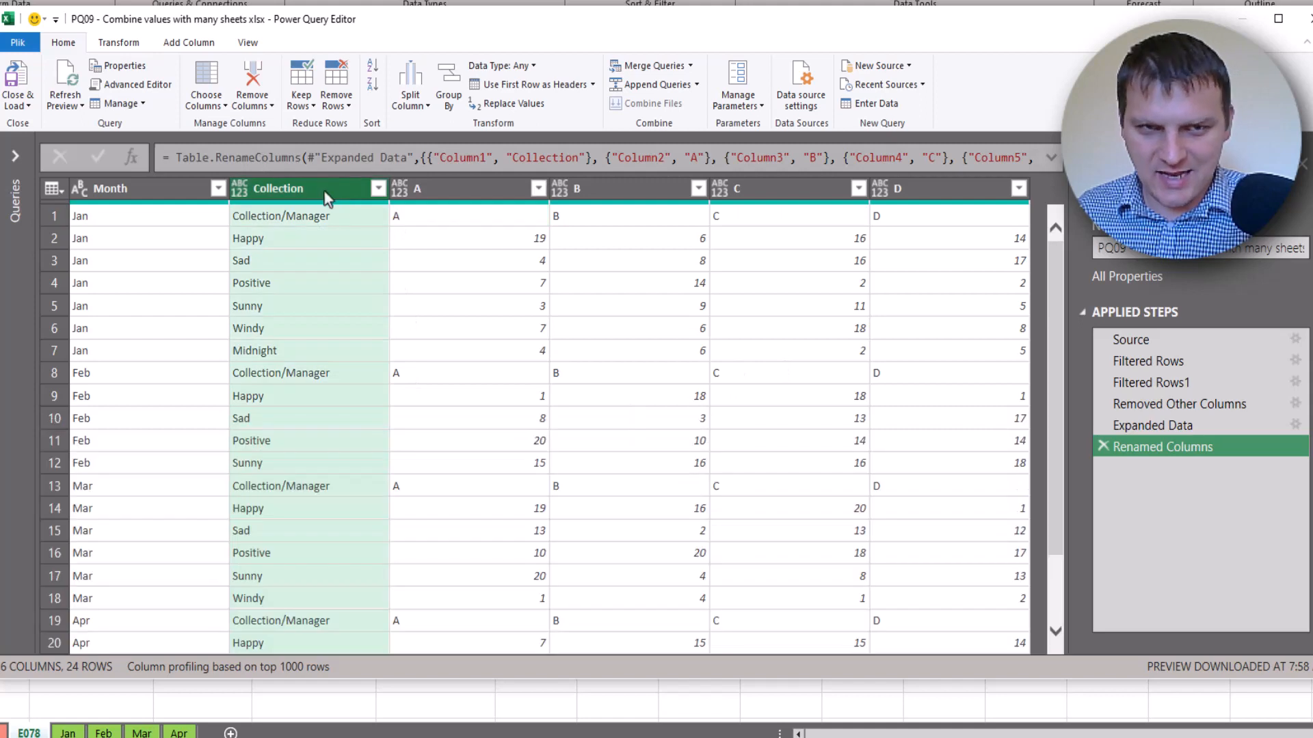
click(377, 190)
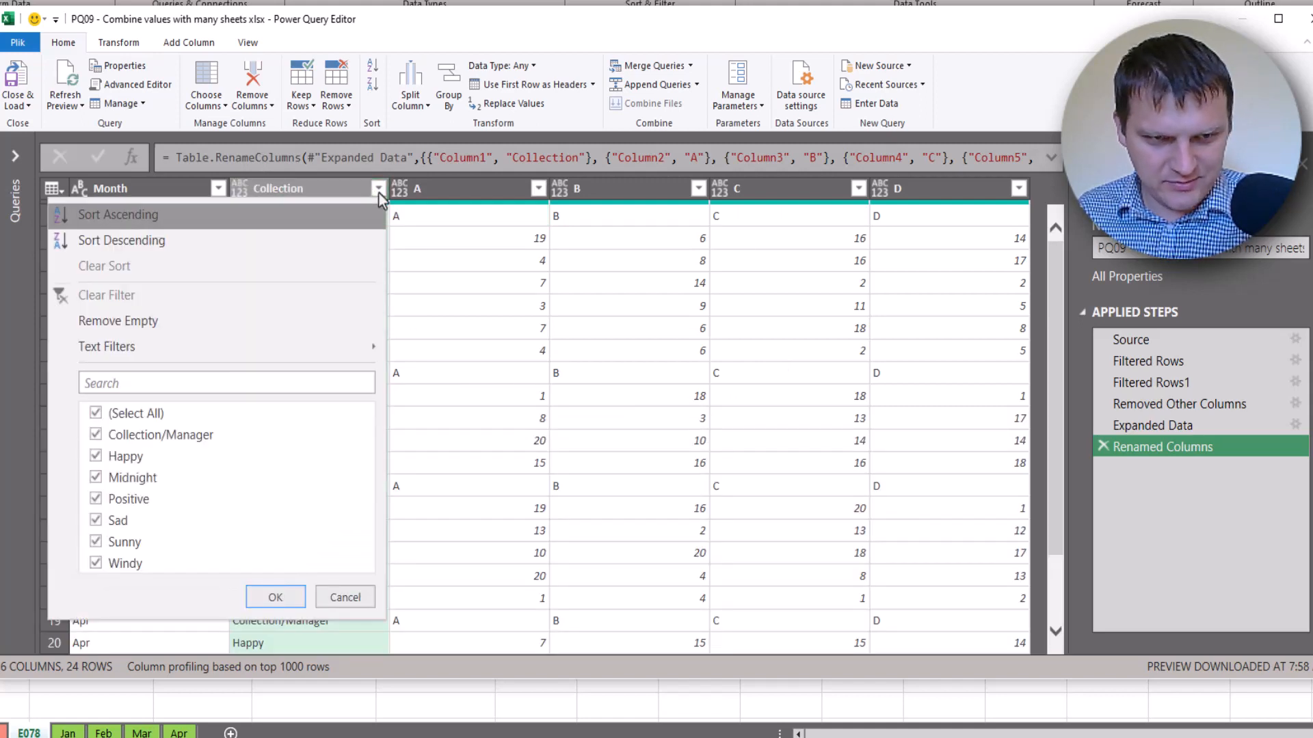
click(191, 441)
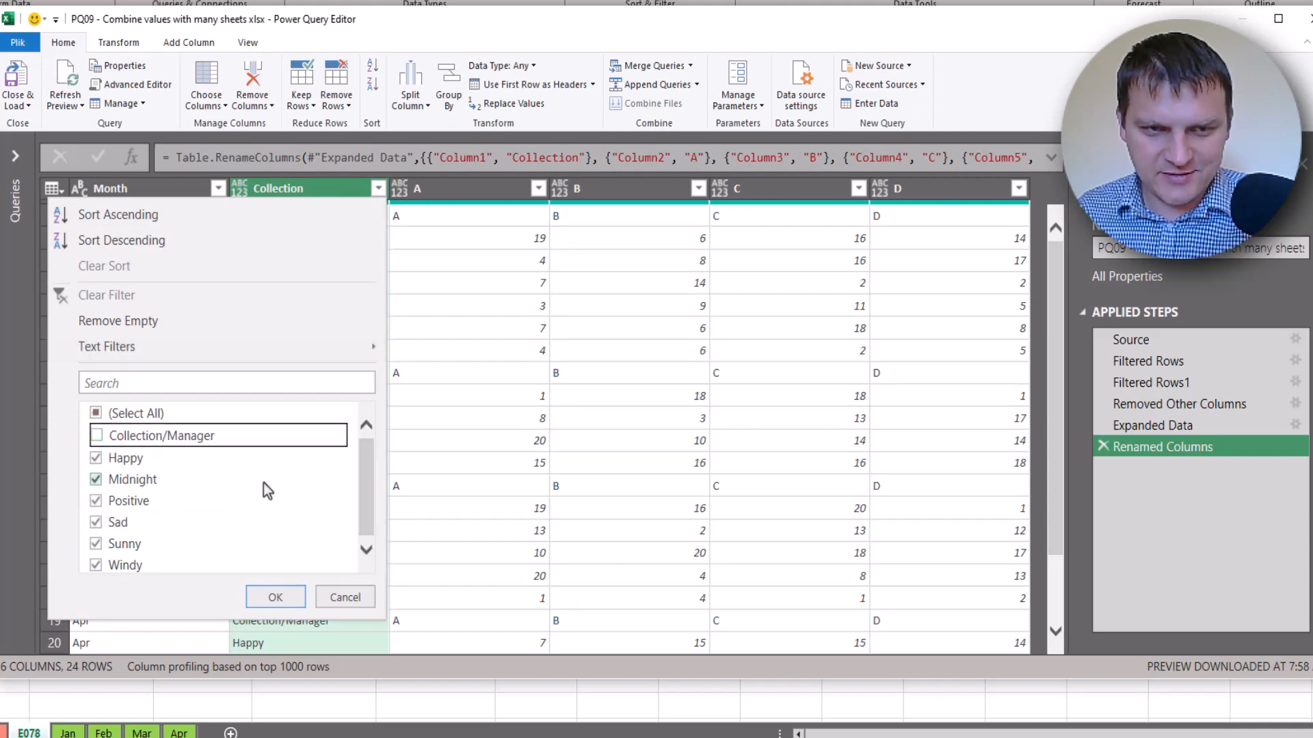
click(274, 597)
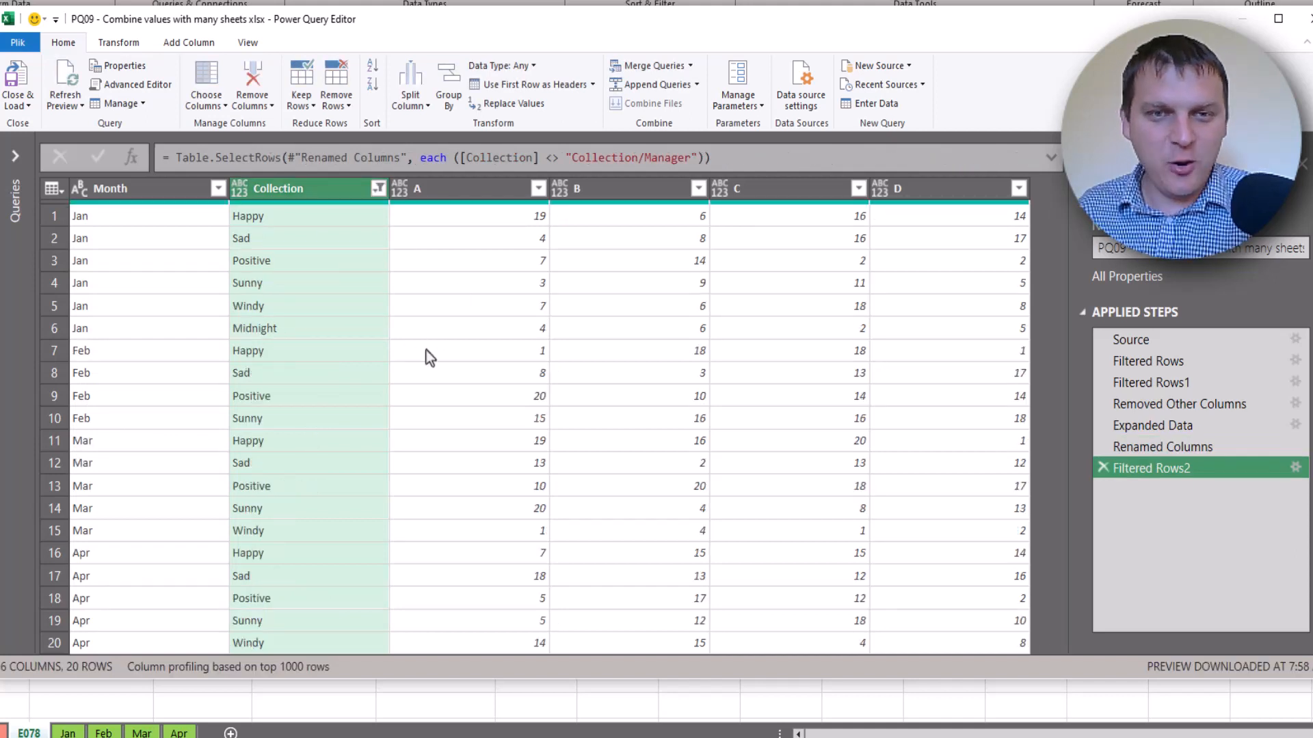
Select the A, B, C, D and Month columns
click(502, 405)
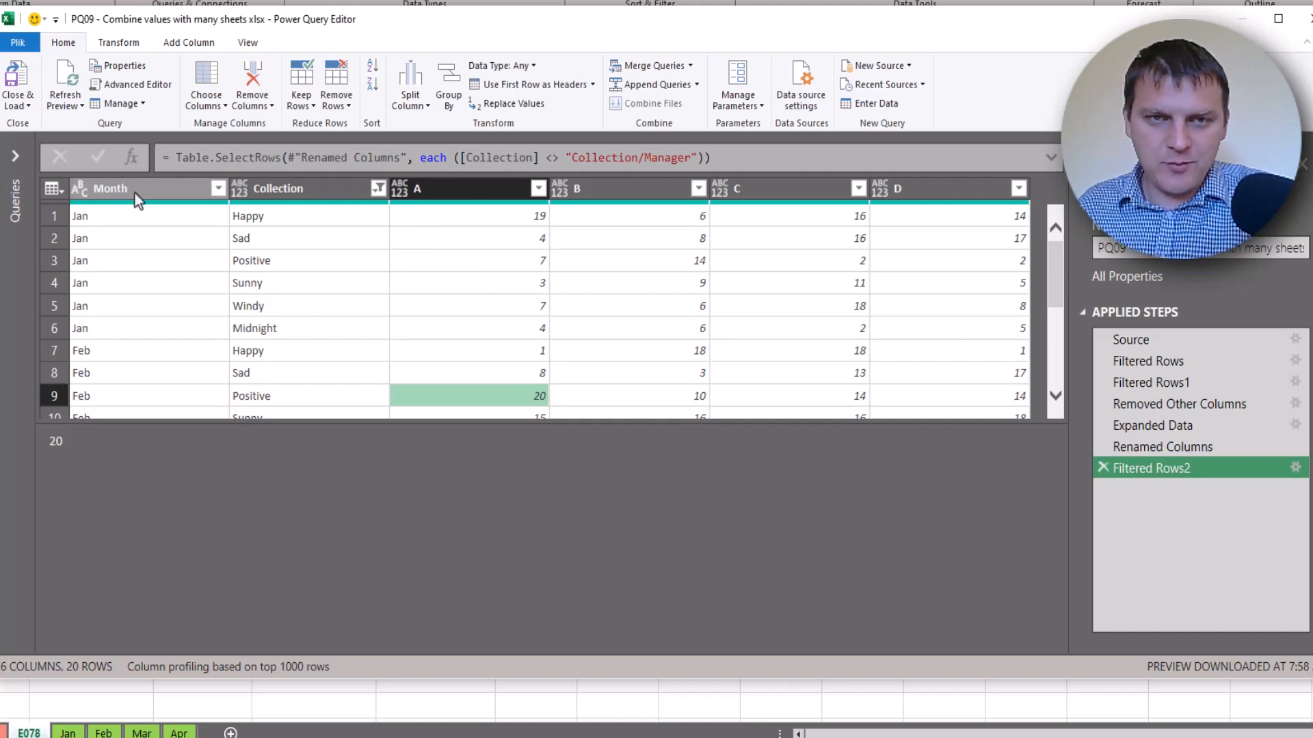
click(472, 189)
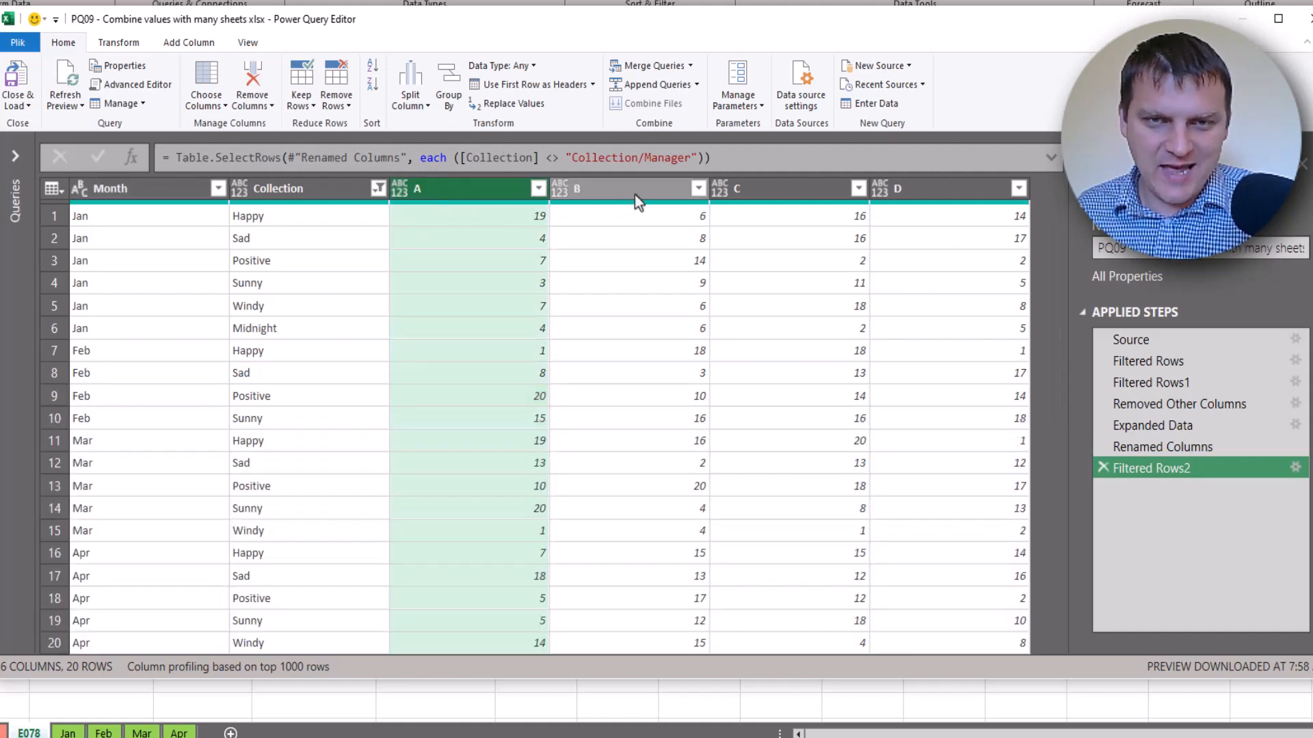
click(635, 191)
click(781, 186)
click(965, 191)
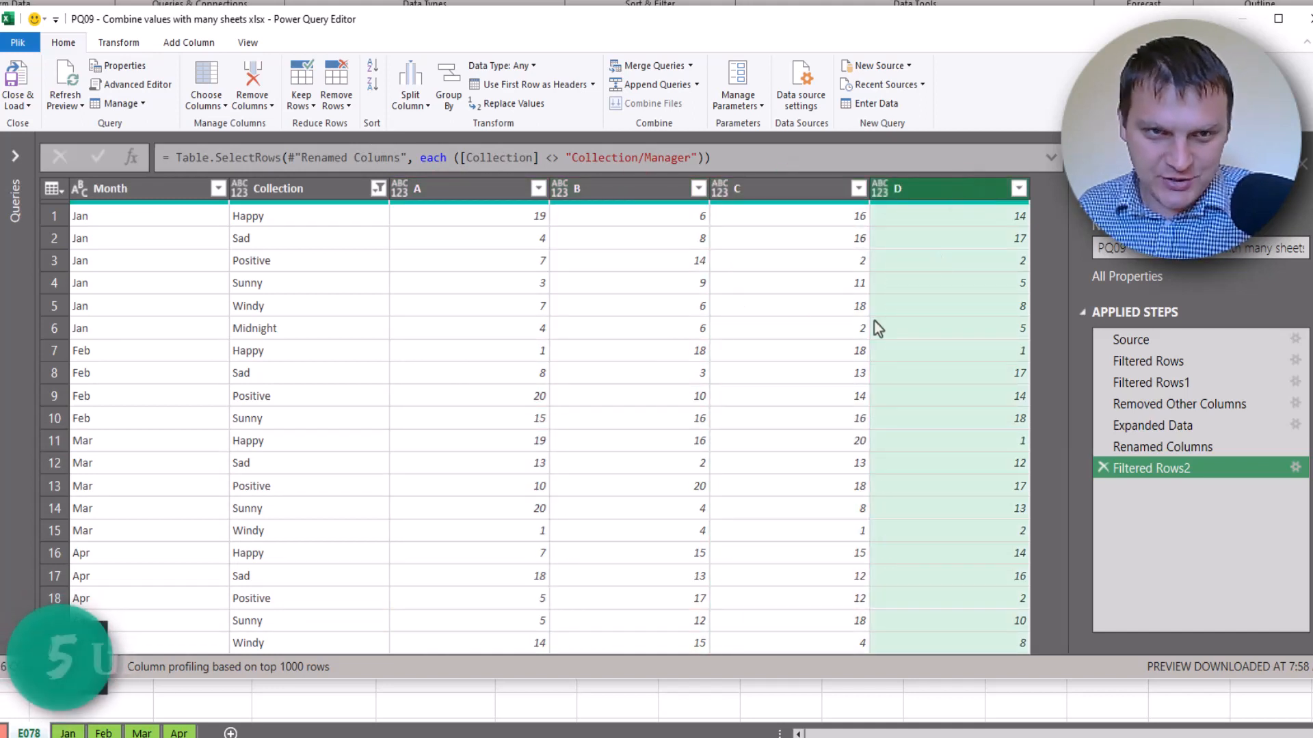
click(157, 190)
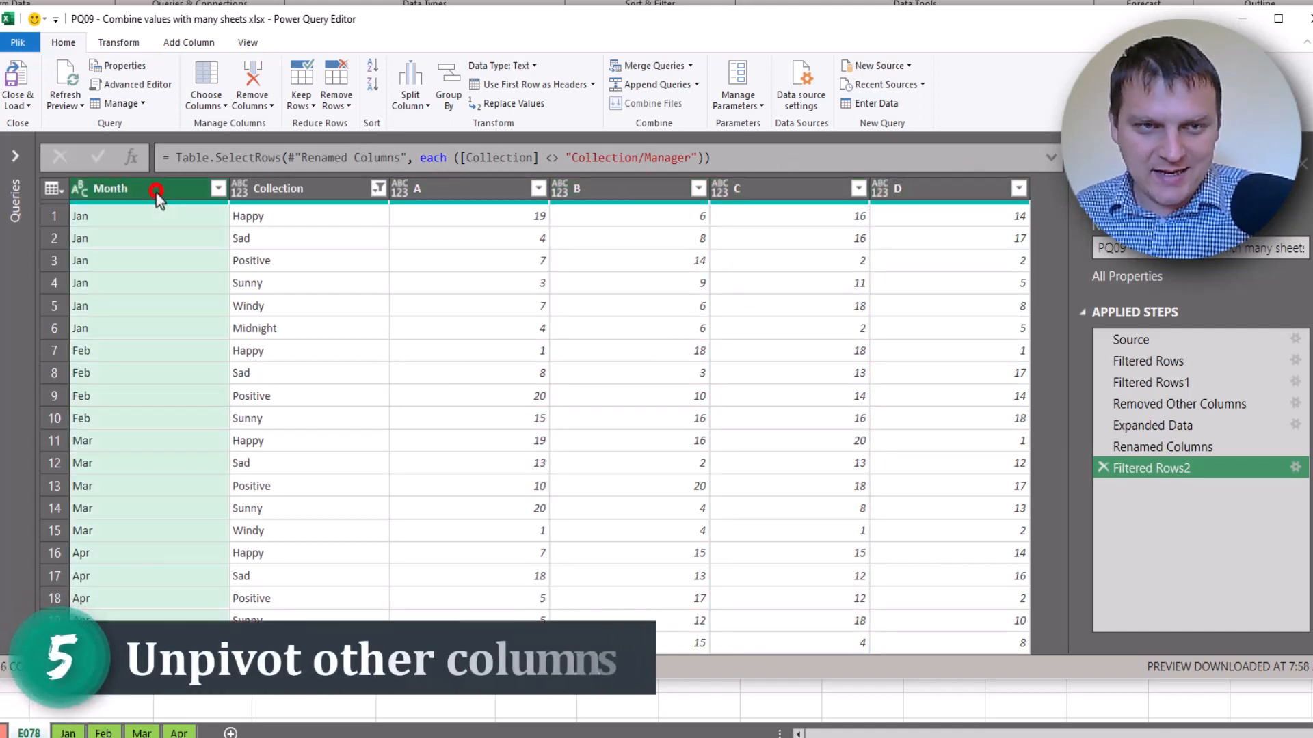
Unpivot all columns except Month and Collection into Attribute and Value
ctrl+click(332, 189)
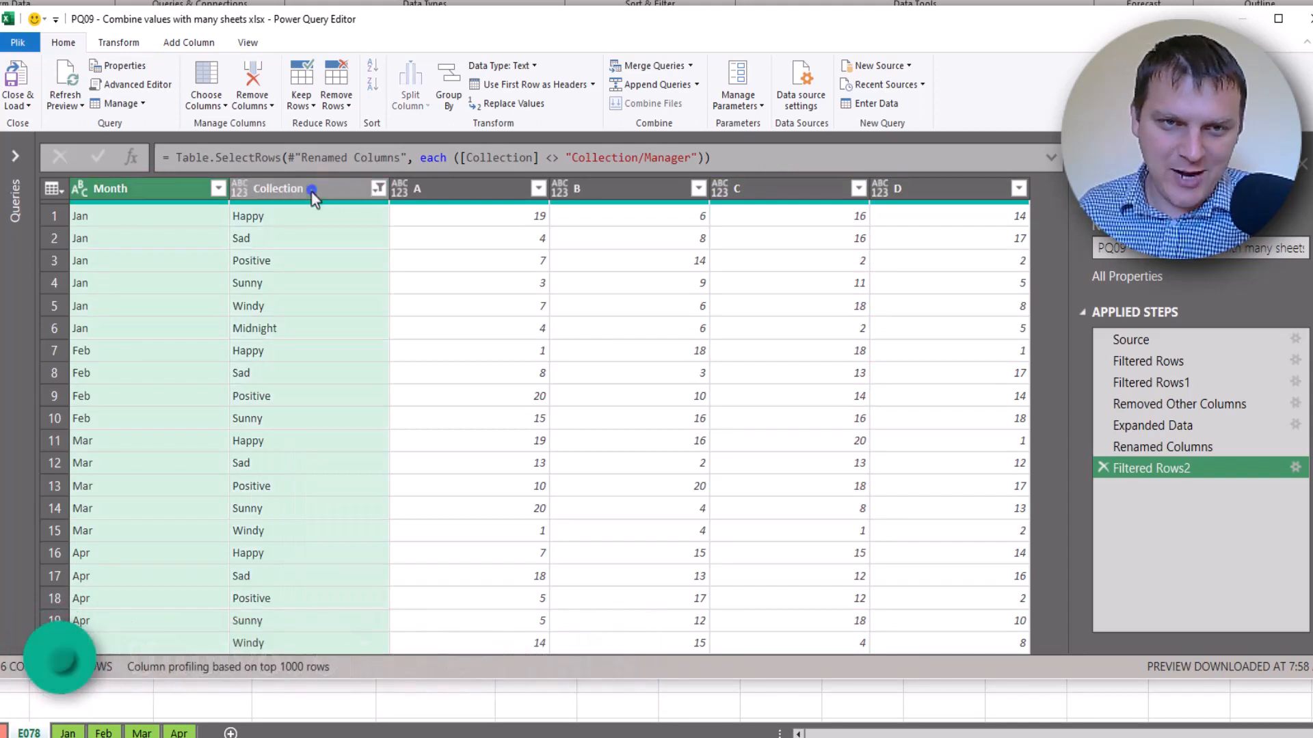
right_click(310, 192)
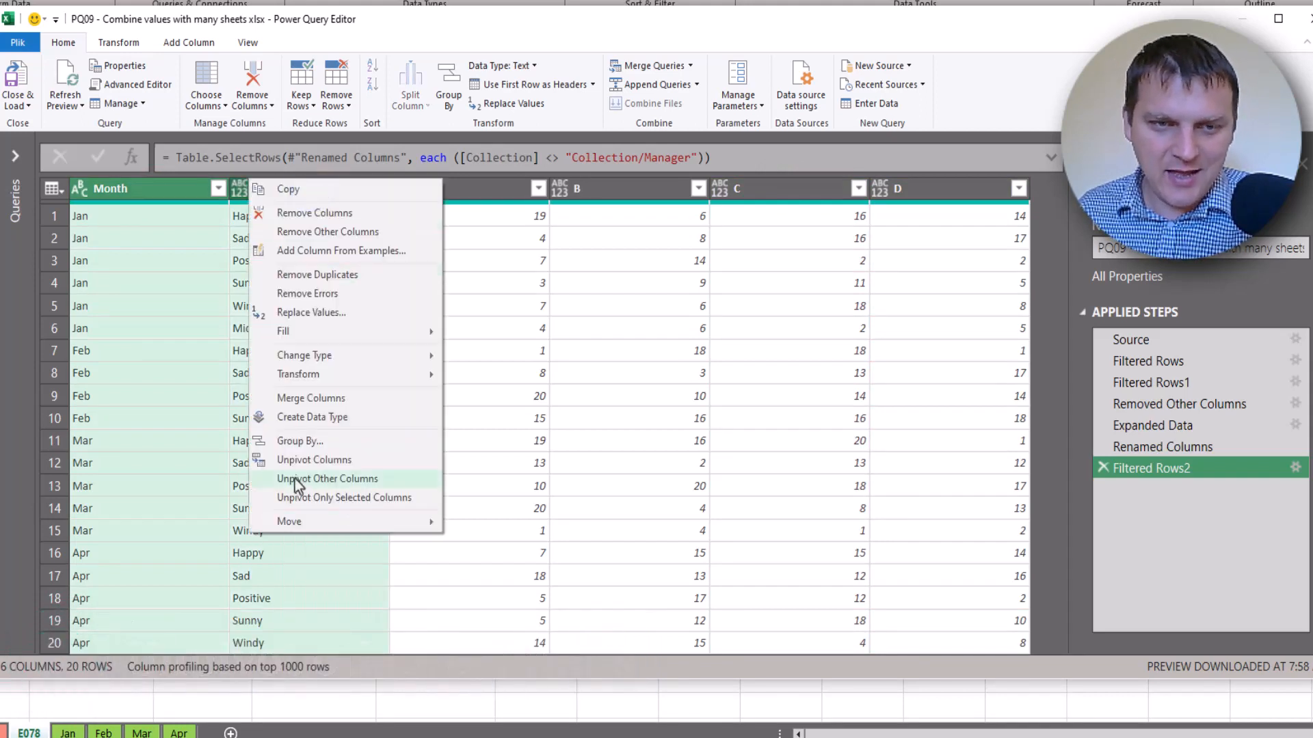
click(345, 479)
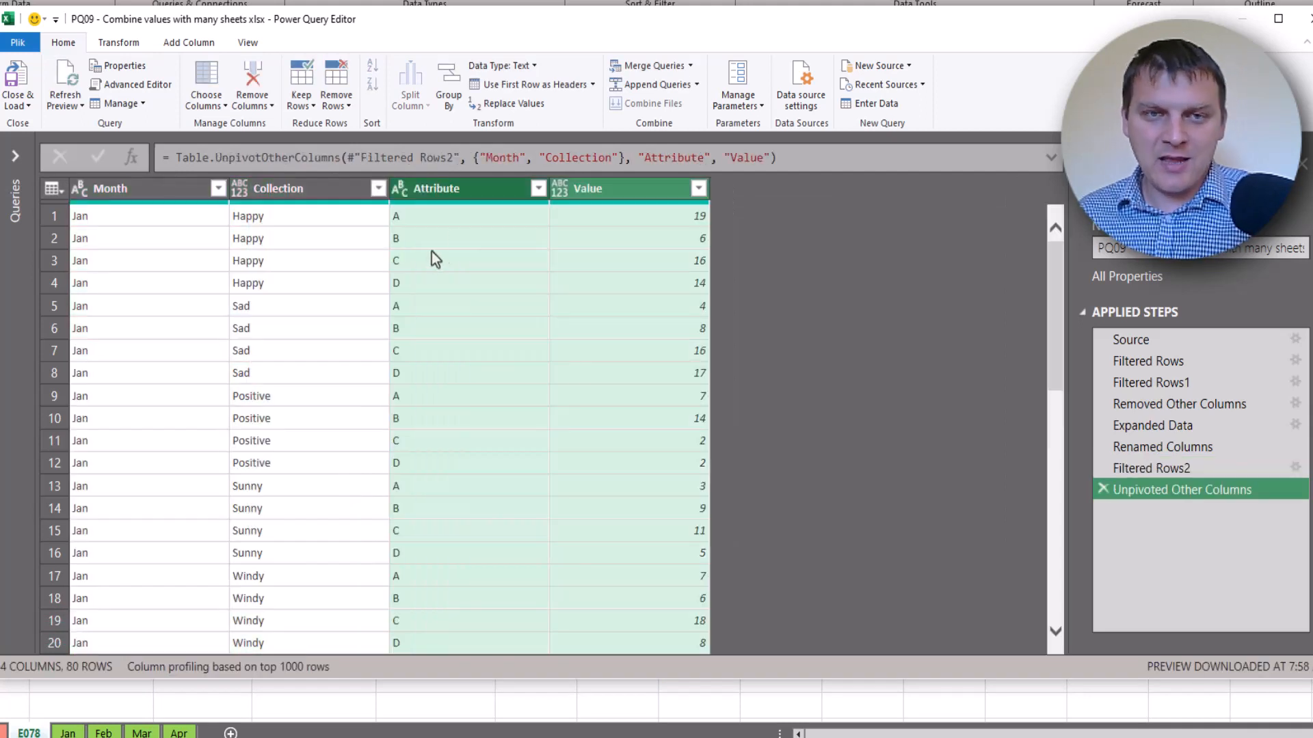
Check the unpivoted Attribute values A–D and their Values, then enter the unpivot formula
click(445, 217)
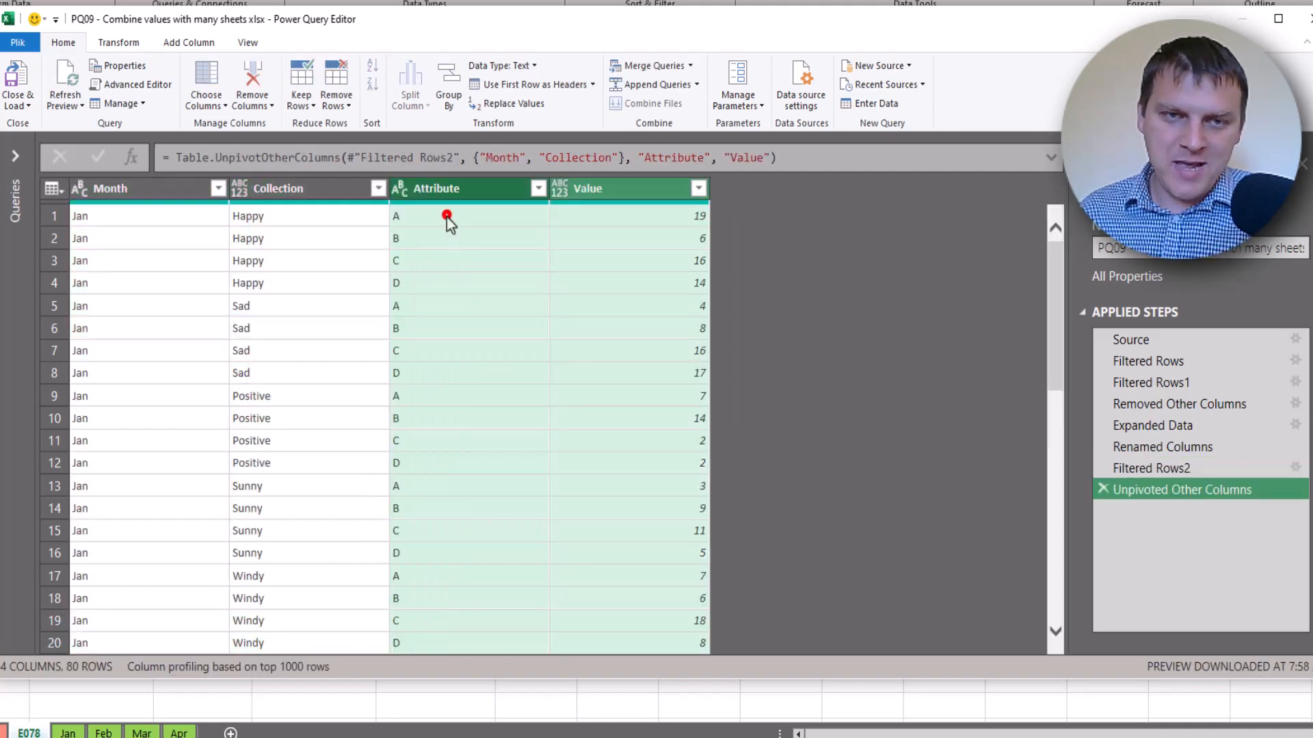
click(441, 238)
click(436, 262)
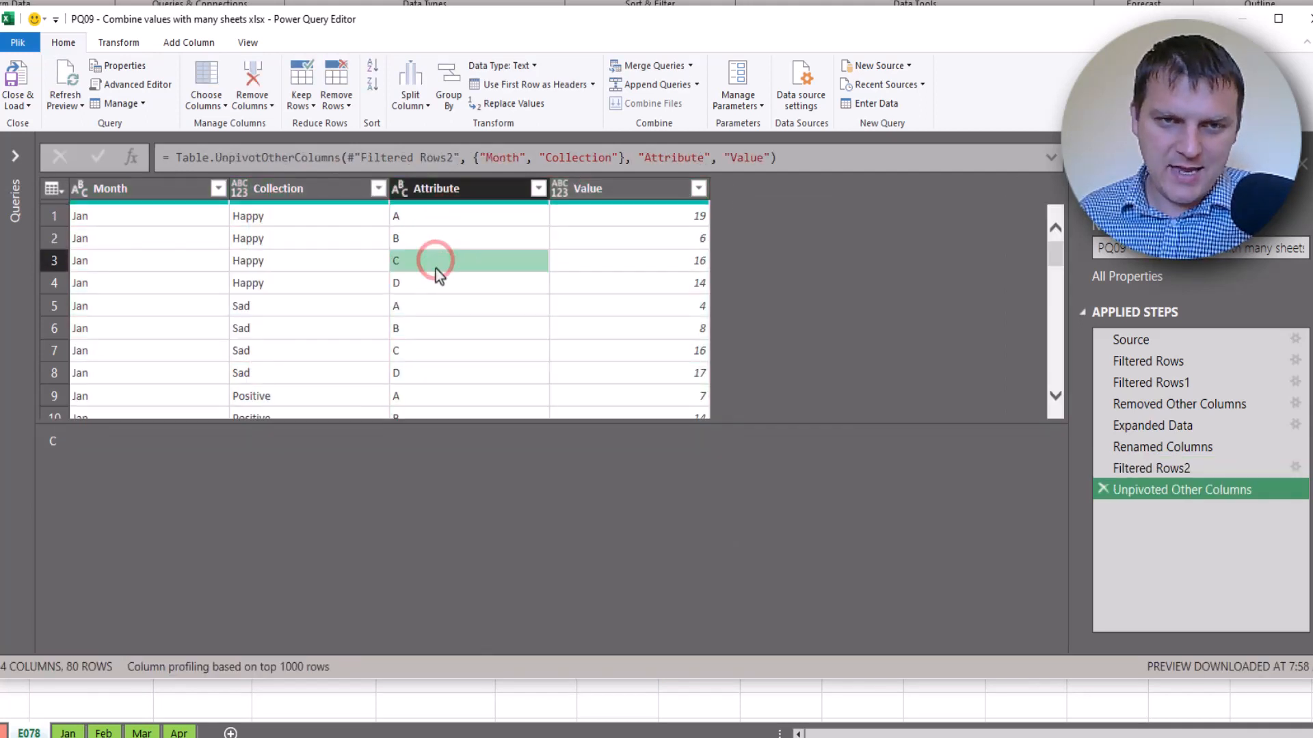
click(437, 283)
click(608, 217)
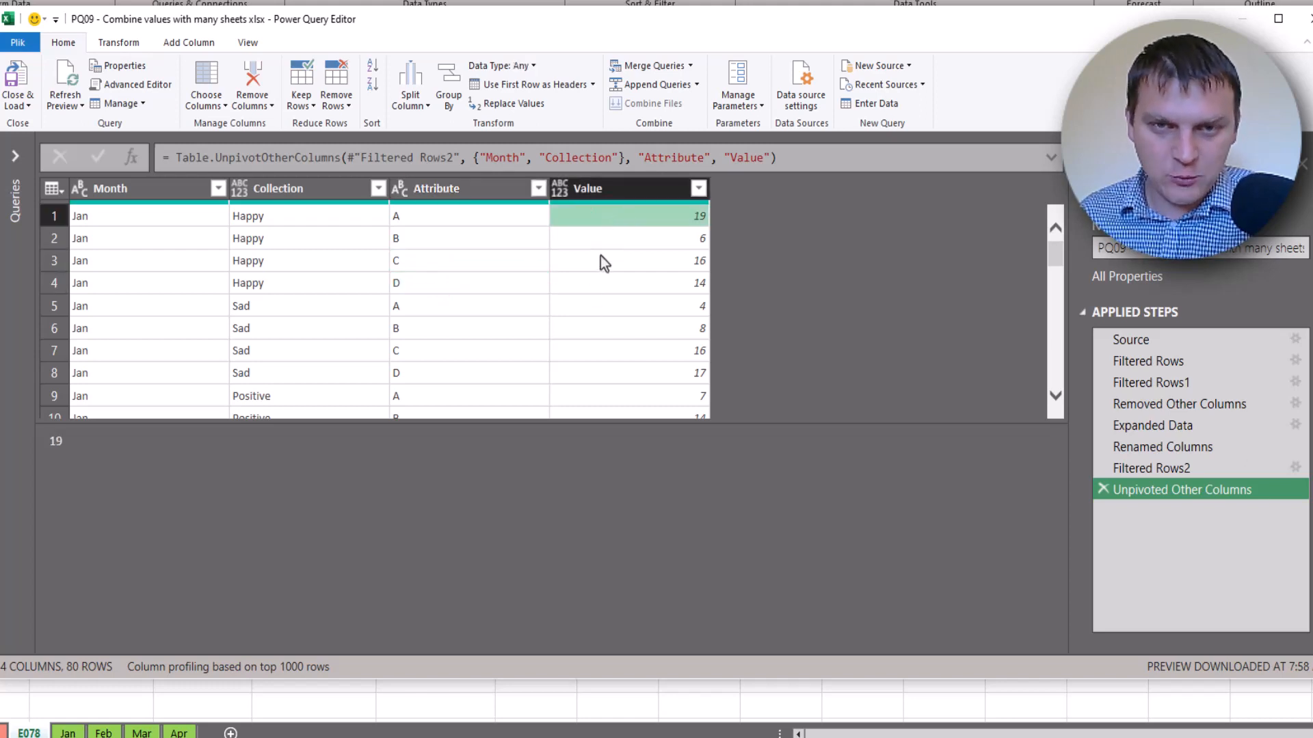
click(615, 238)
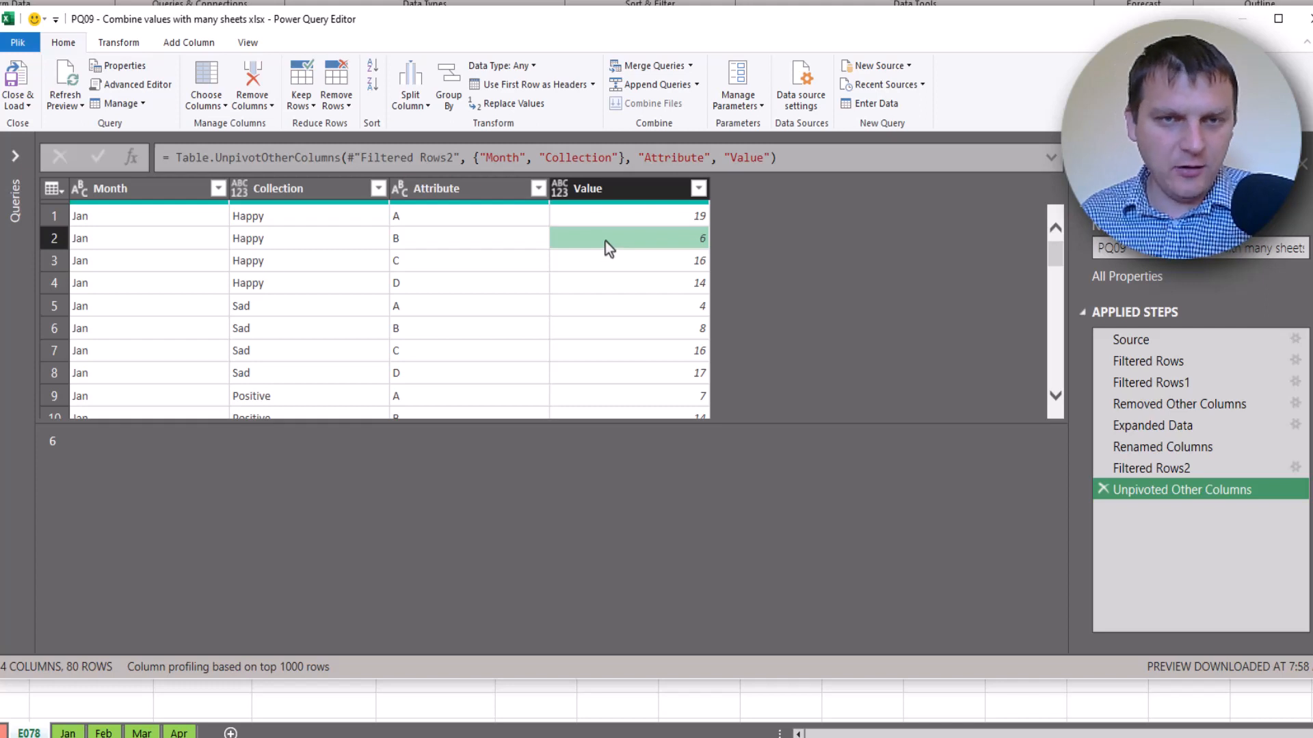
click(658, 158)
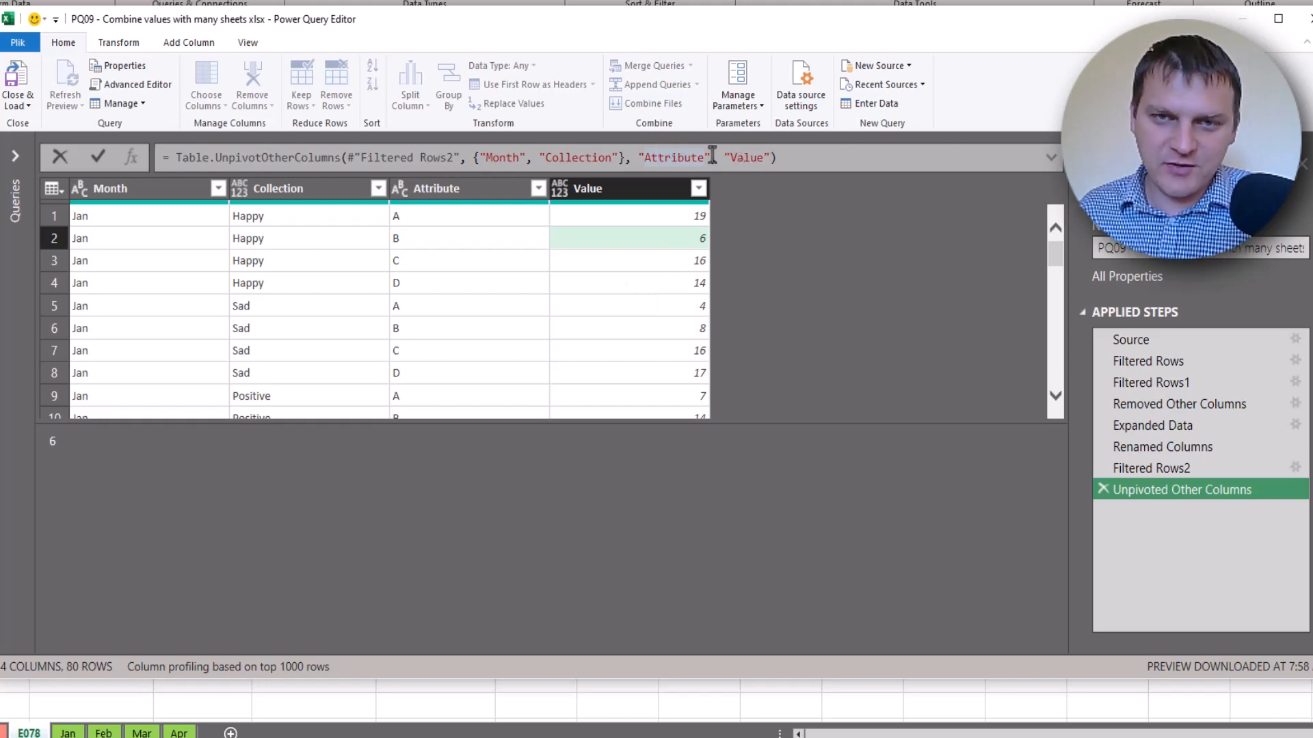
Change the attribute column name in Table.UnpivotOtherColumns from Attribute to Manager
double_click(692, 157)
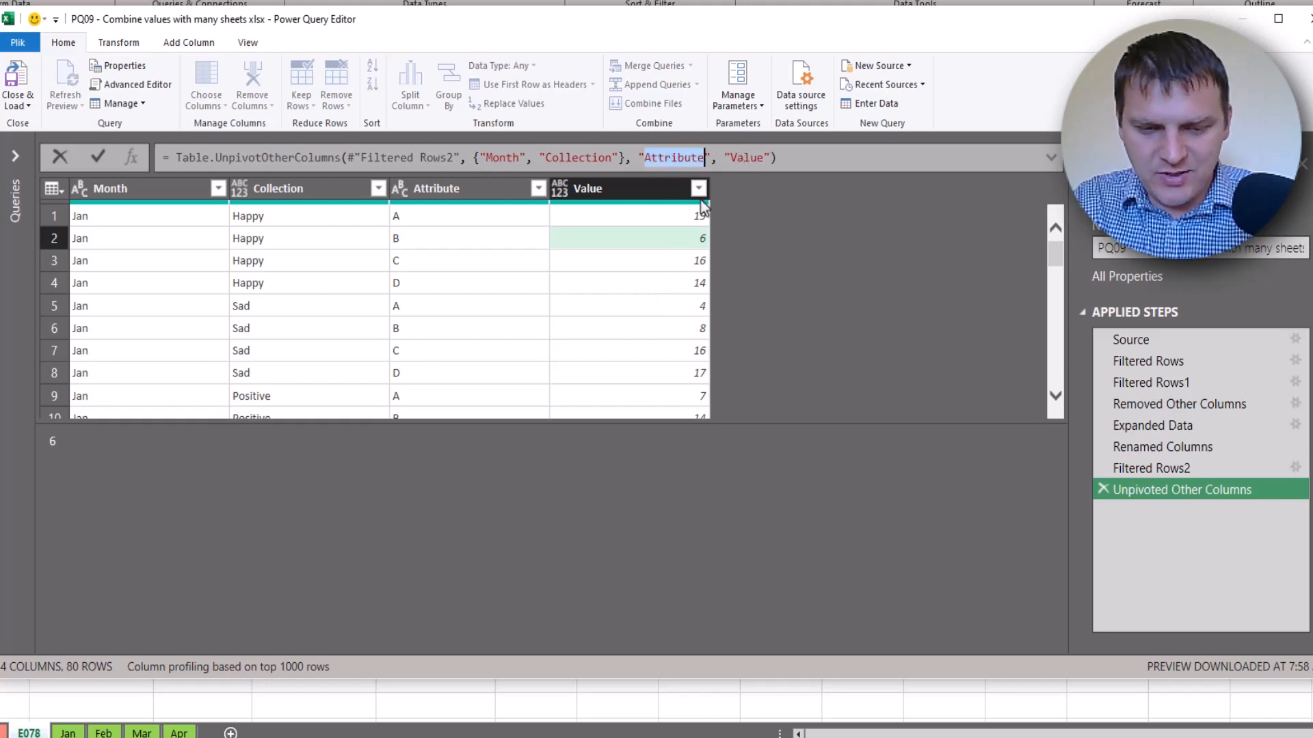
text(Manager)
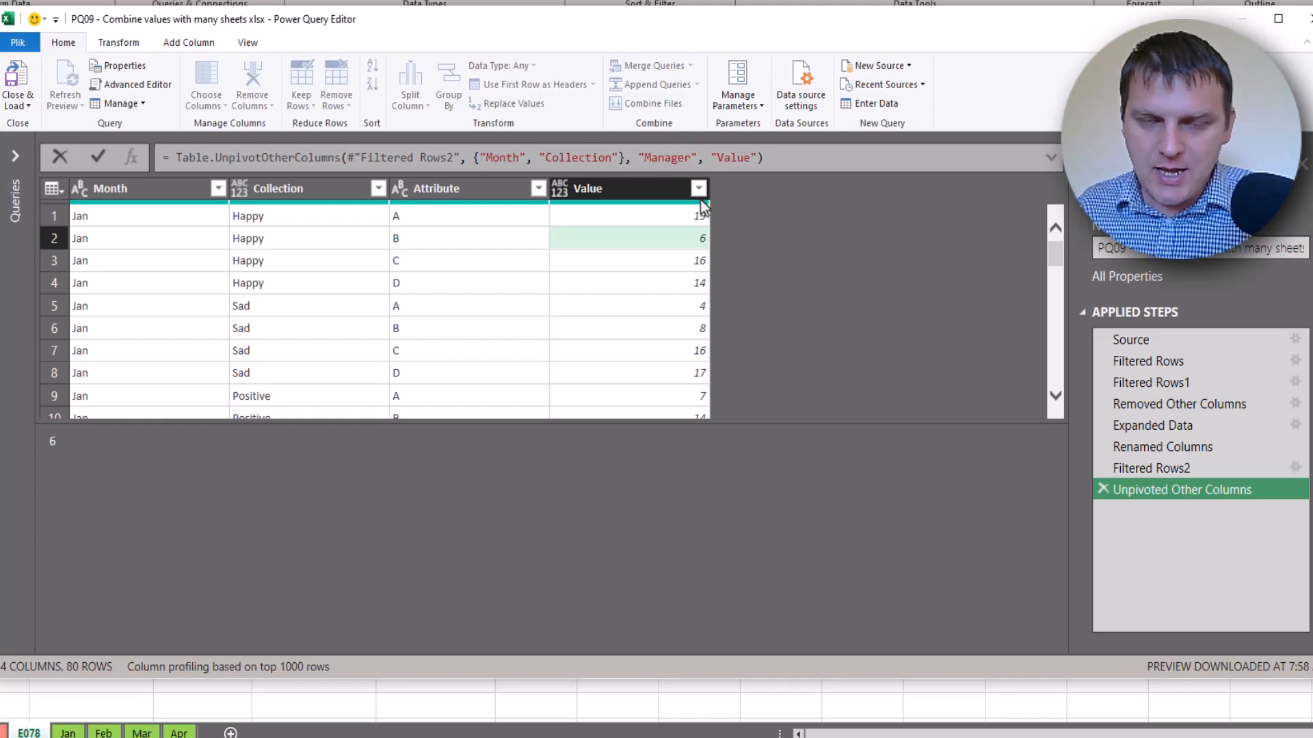
click(747, 162)
click(769, 244)
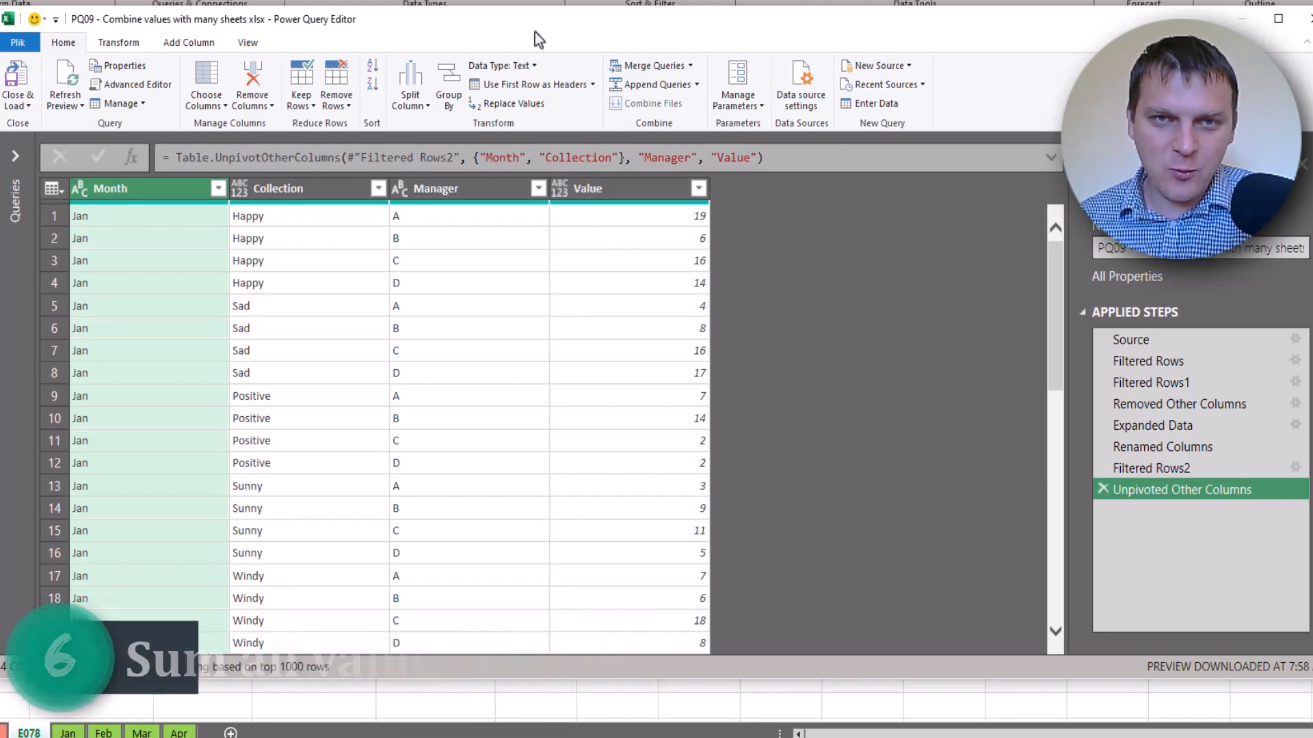
drag(535, 32, 559, 18)
click(606, 214)
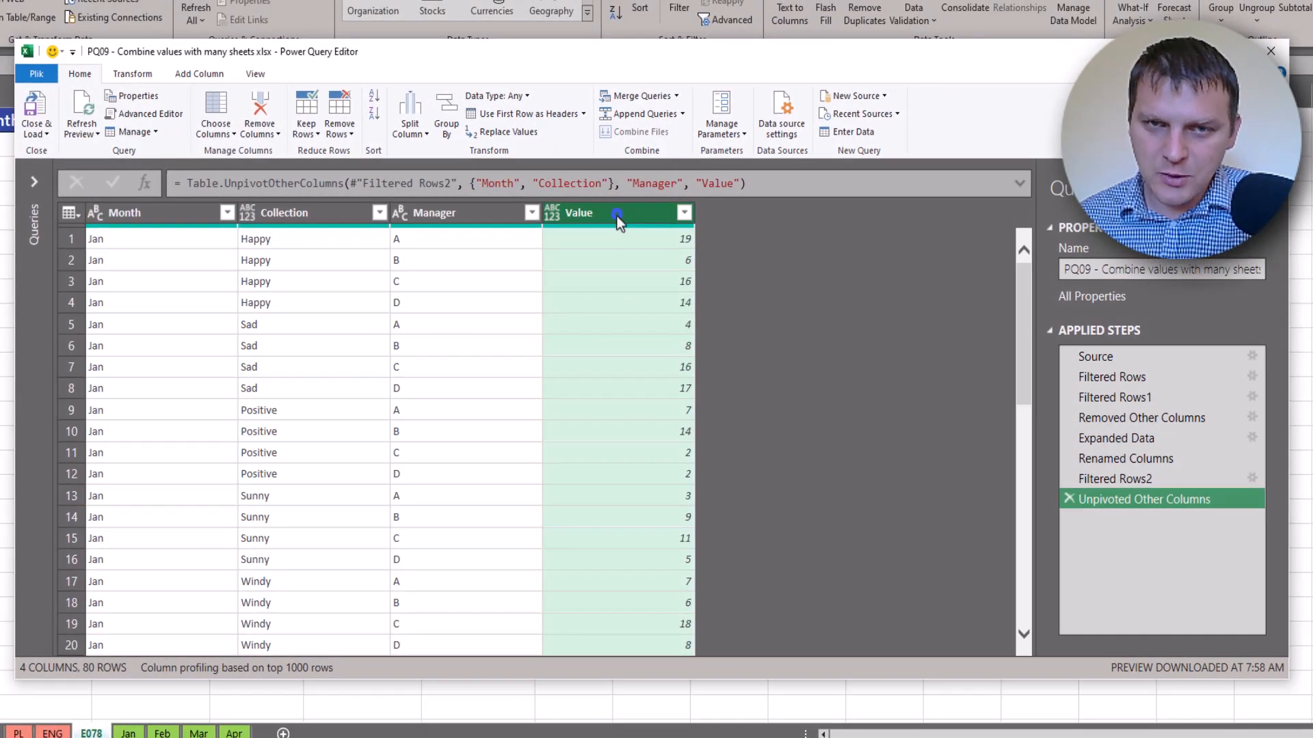
right_click(616, 215)
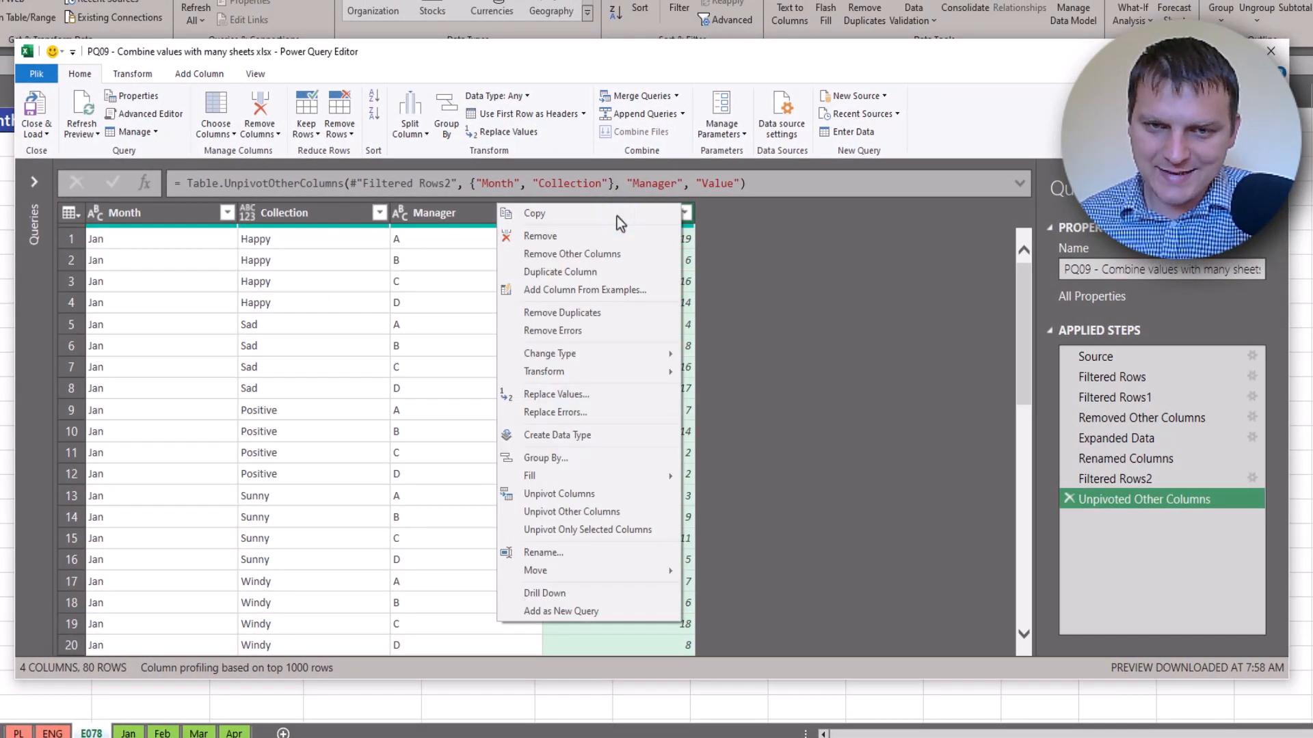
click(545, 593)
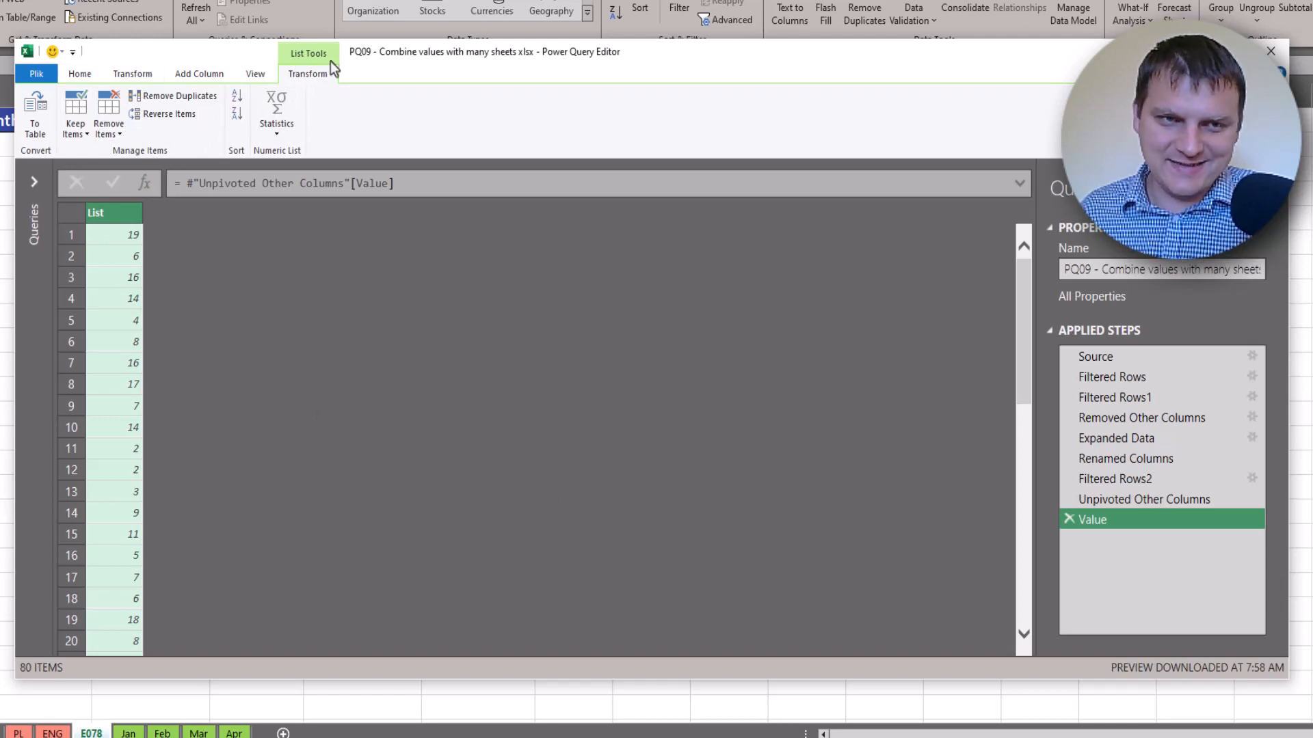
click(283, 129)
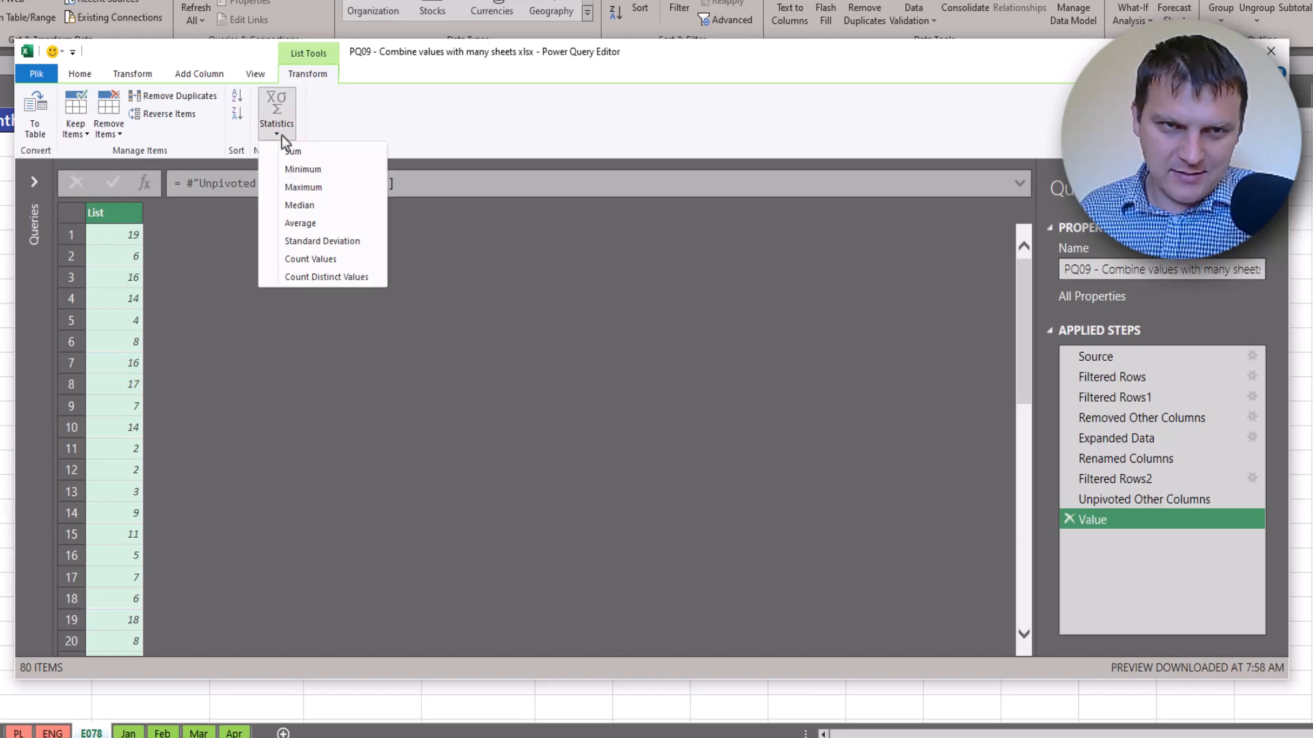
click(294, 152)
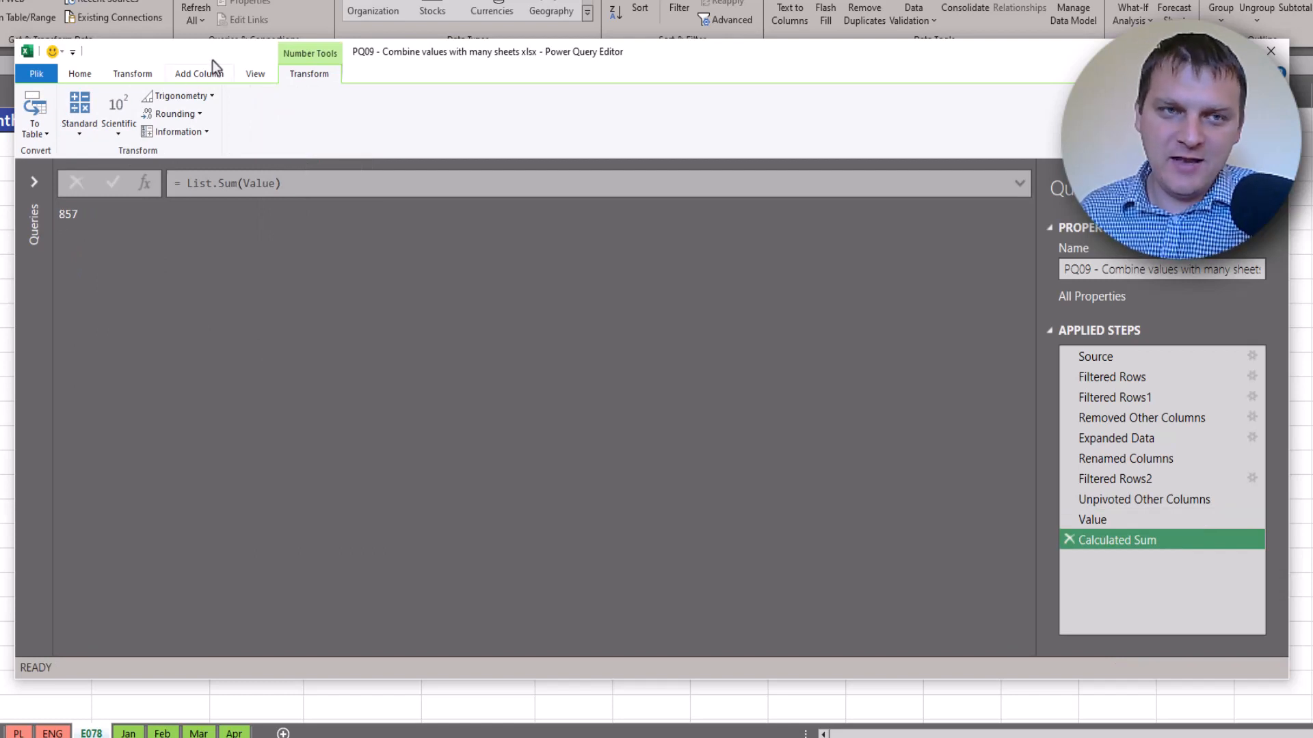
drag(213, 58, 229, 196)
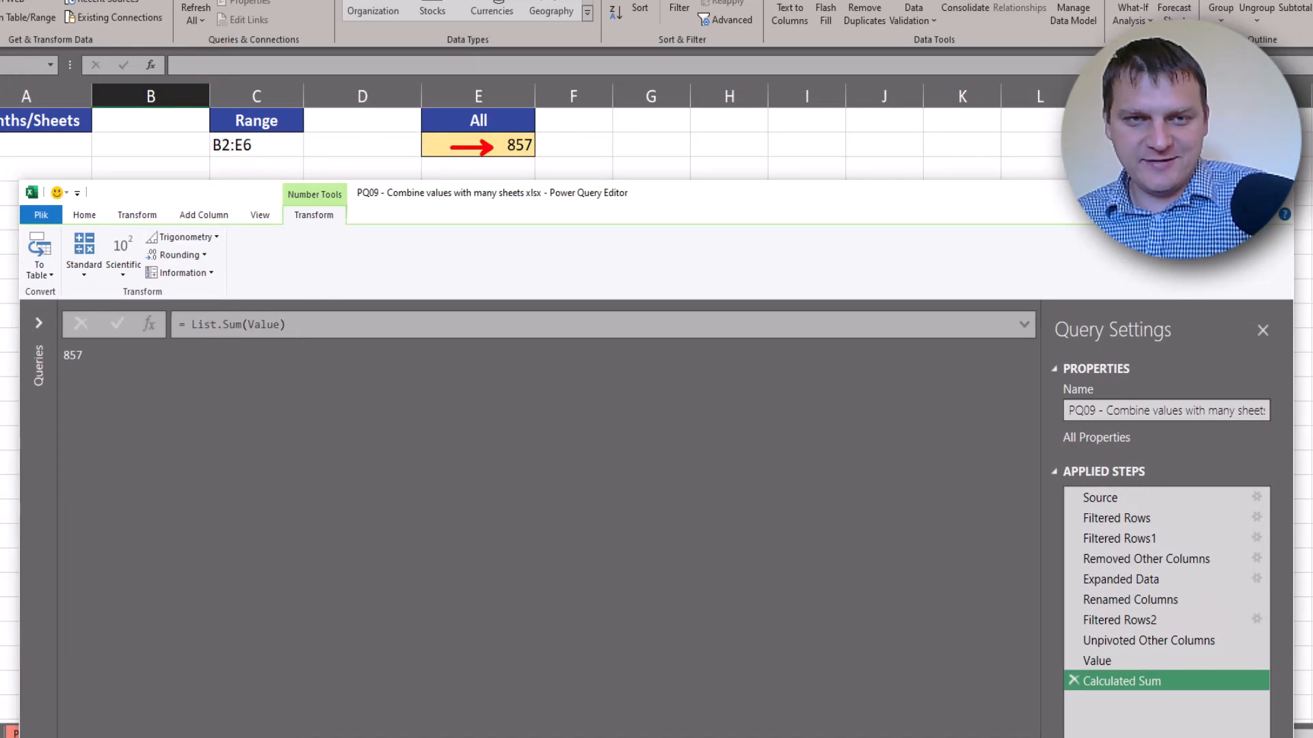
drag(226, 198, 187, 49)
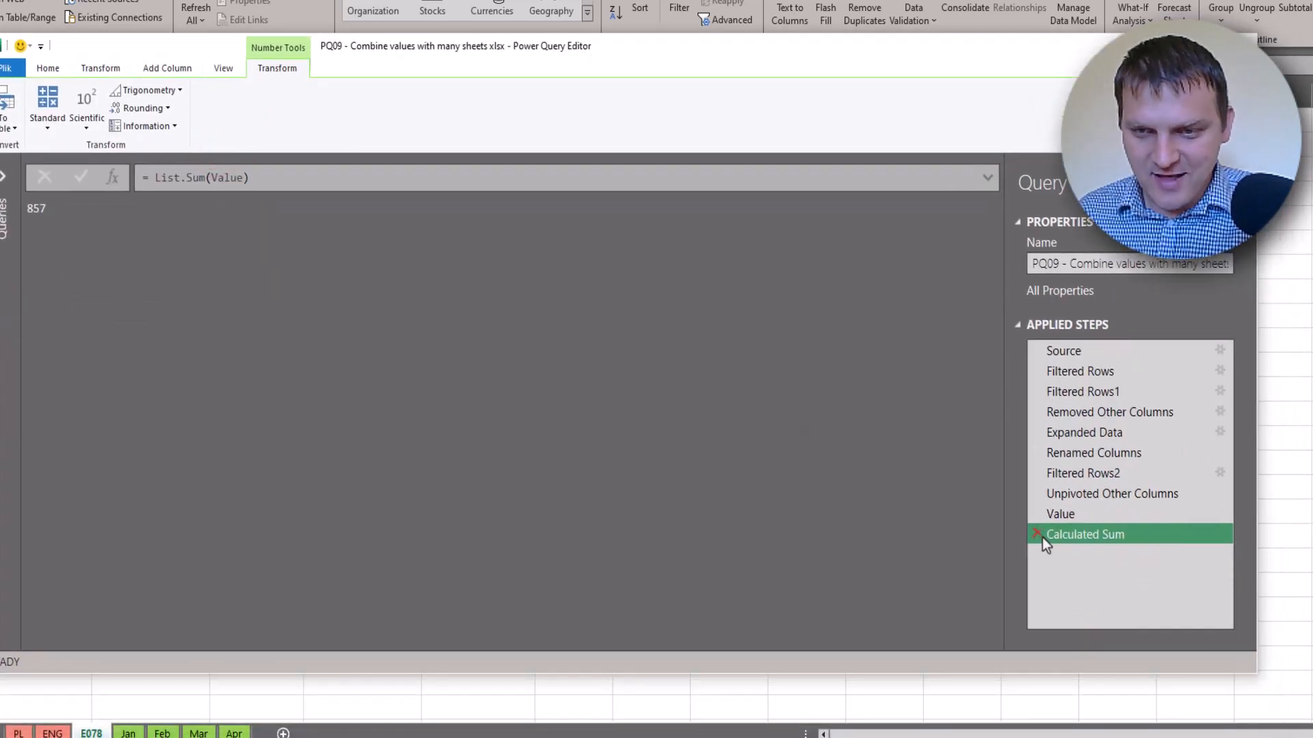
click(1038, 519)
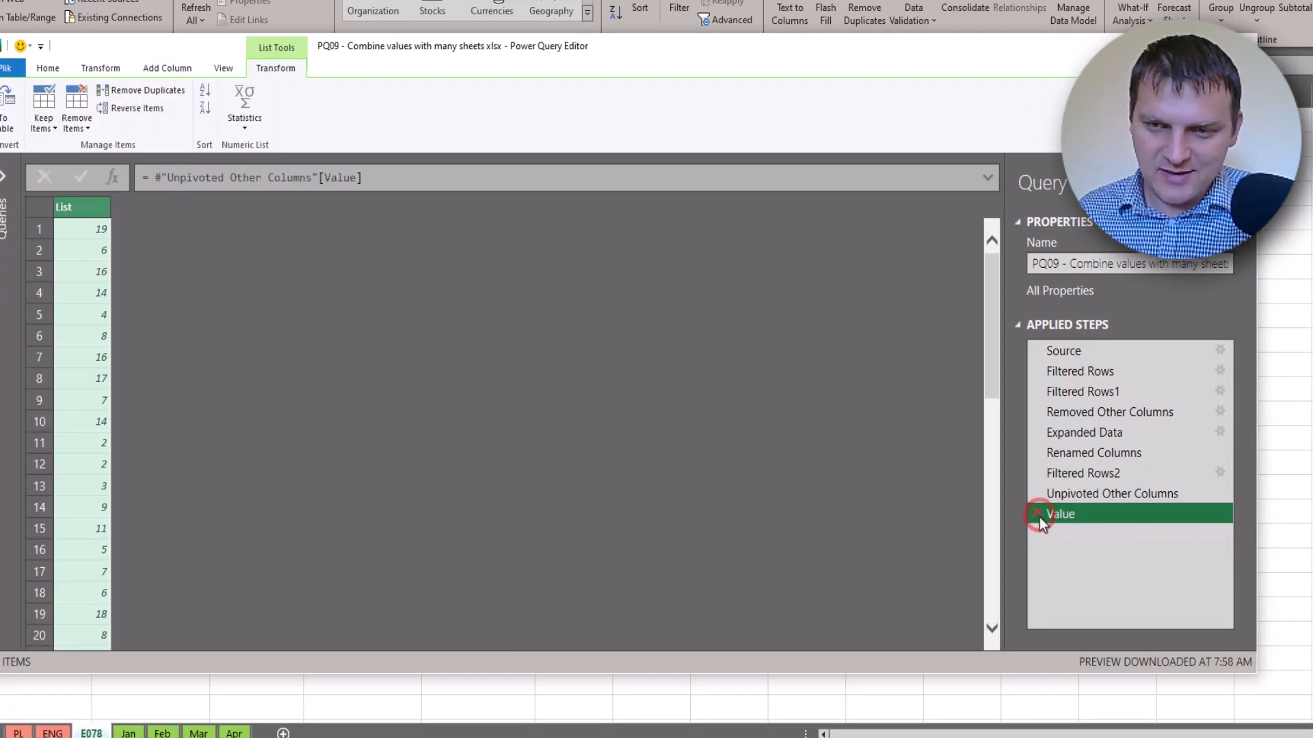
click(1038, 514)
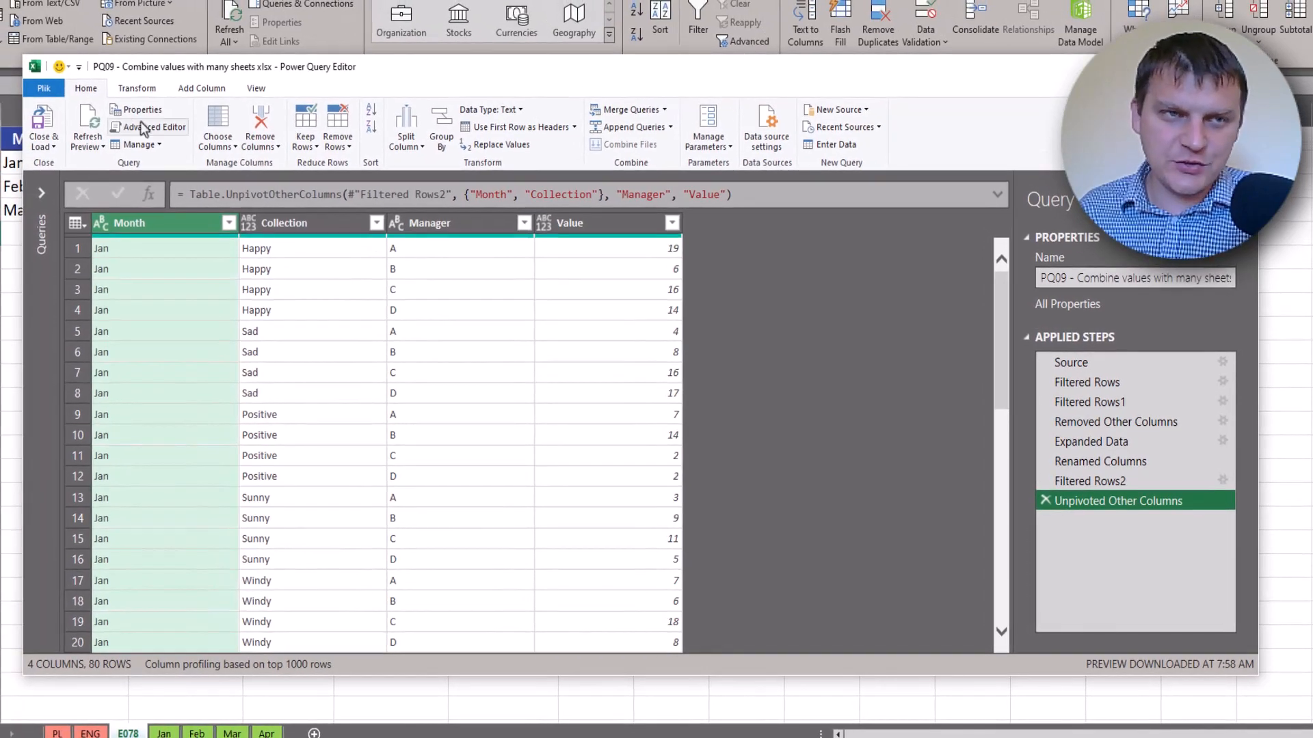
Load the query results to the existing E078 worksheet starting at cell A6
click(55, 142)
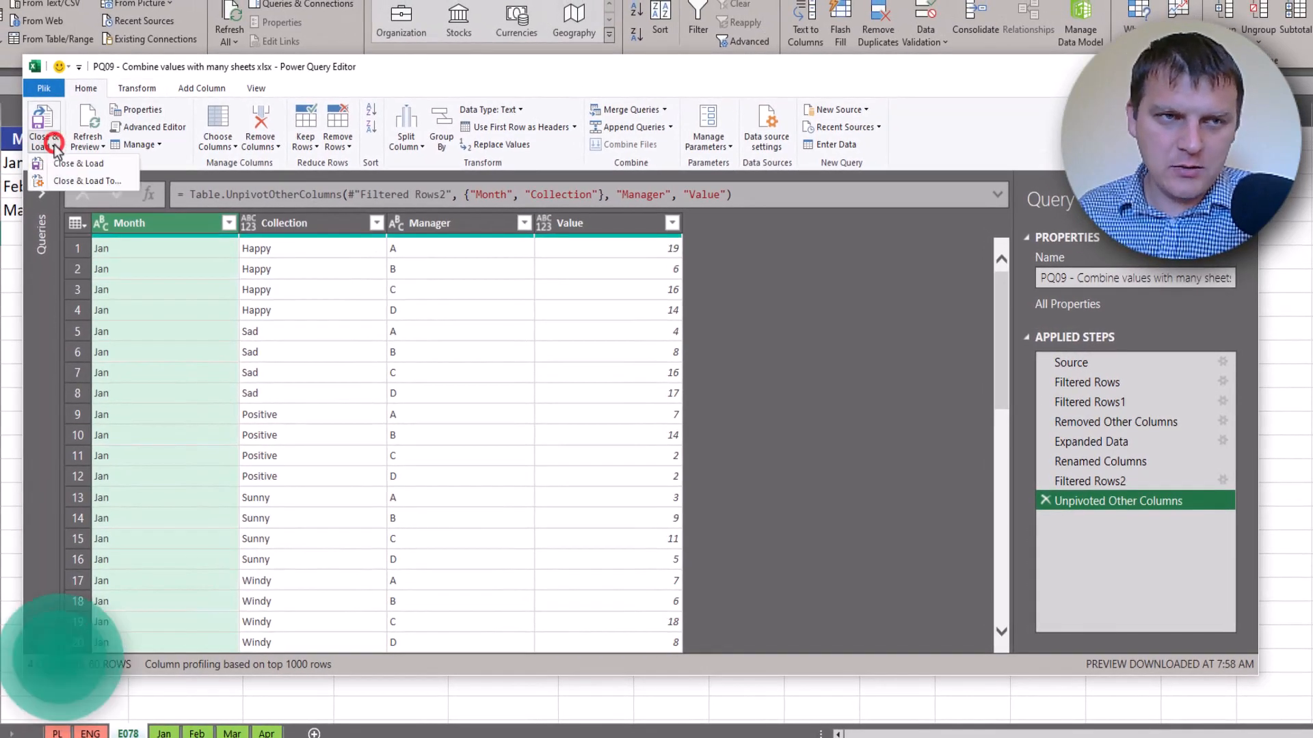
click(88, 182)
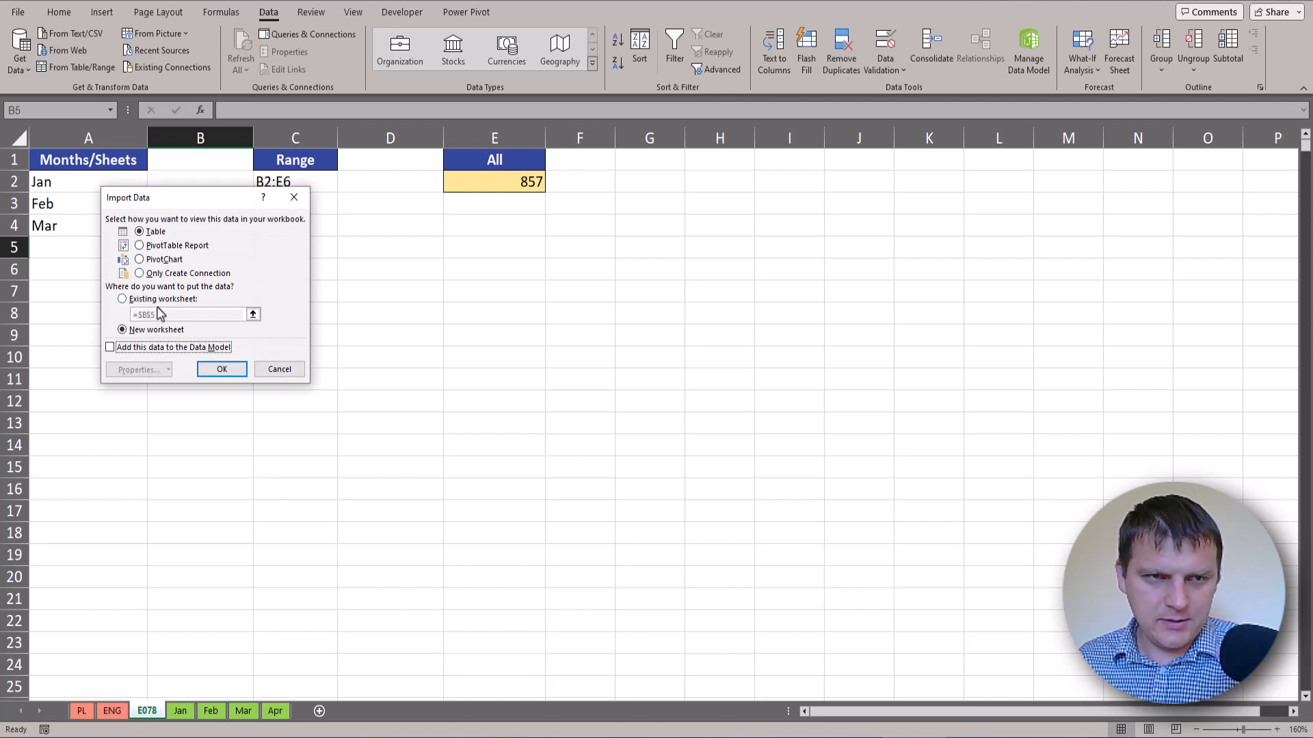
click(152, 299)
click(63, 271)
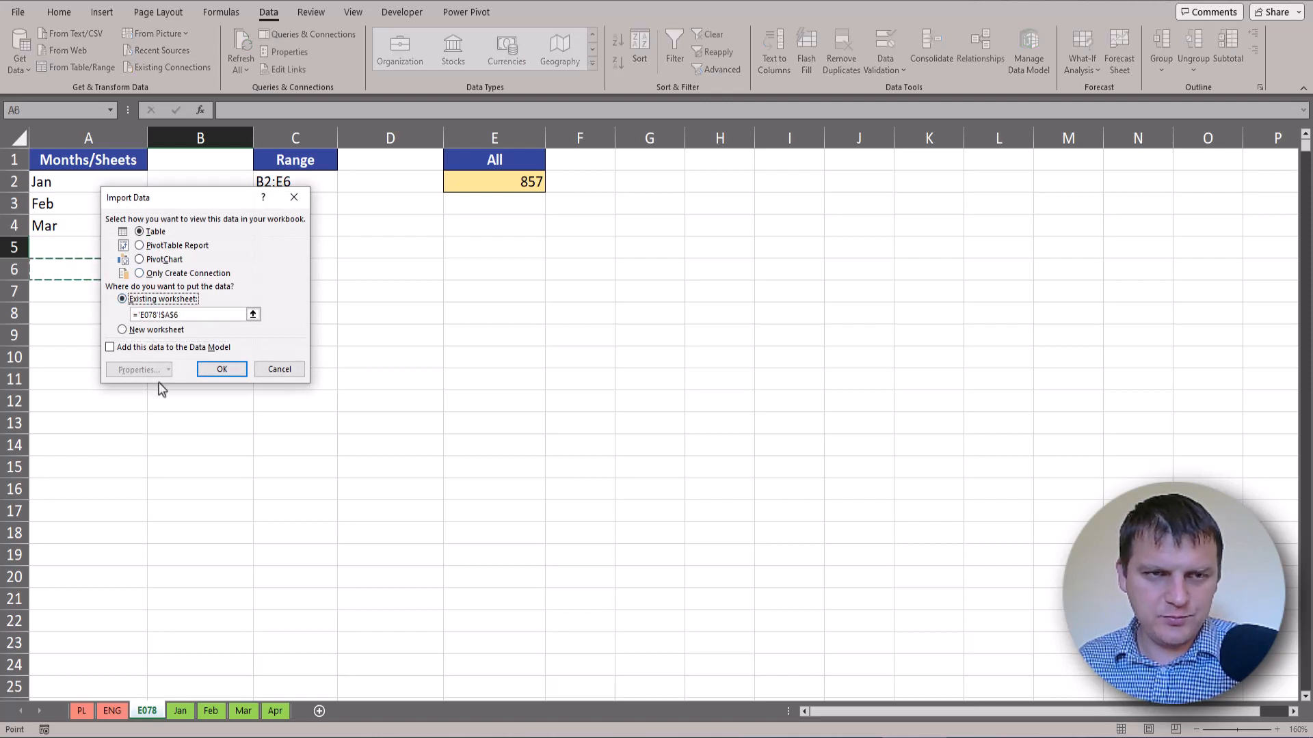
click(217, 373)
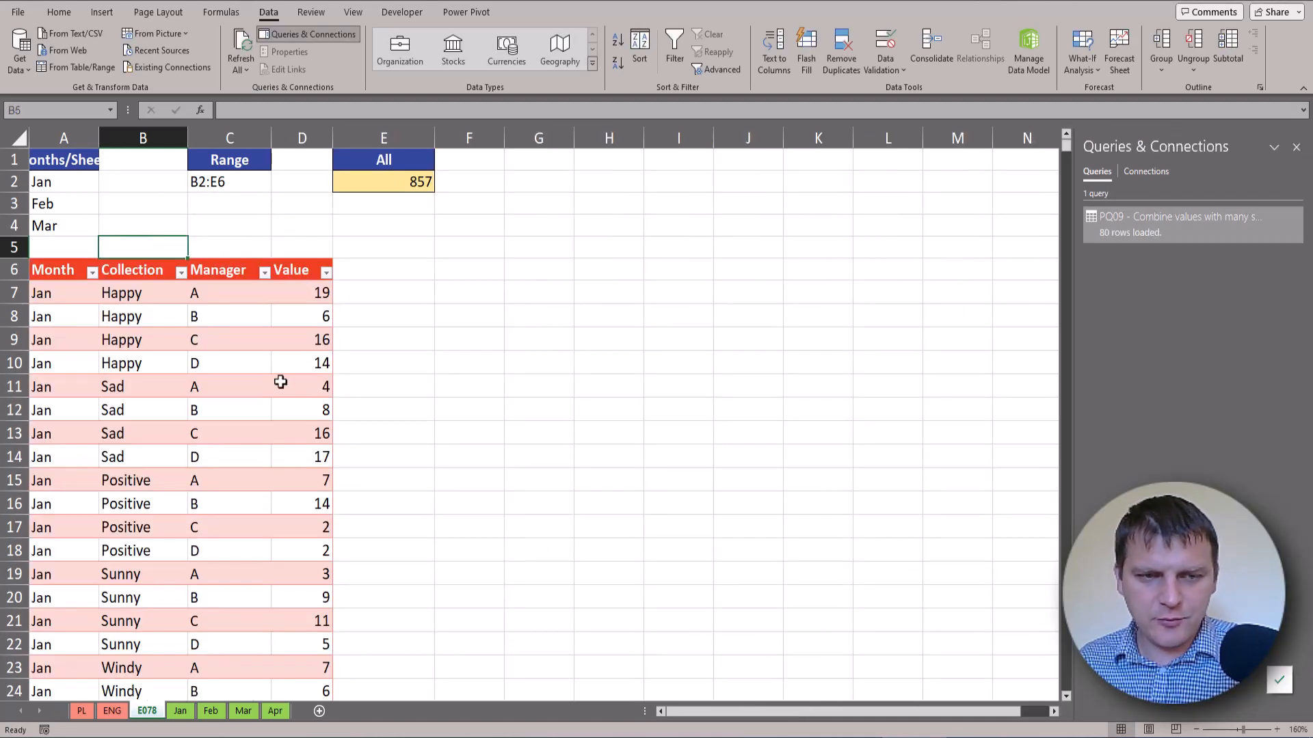
On the Jan sheet, rename the Happy collection in A2 to H
click(180, 711)
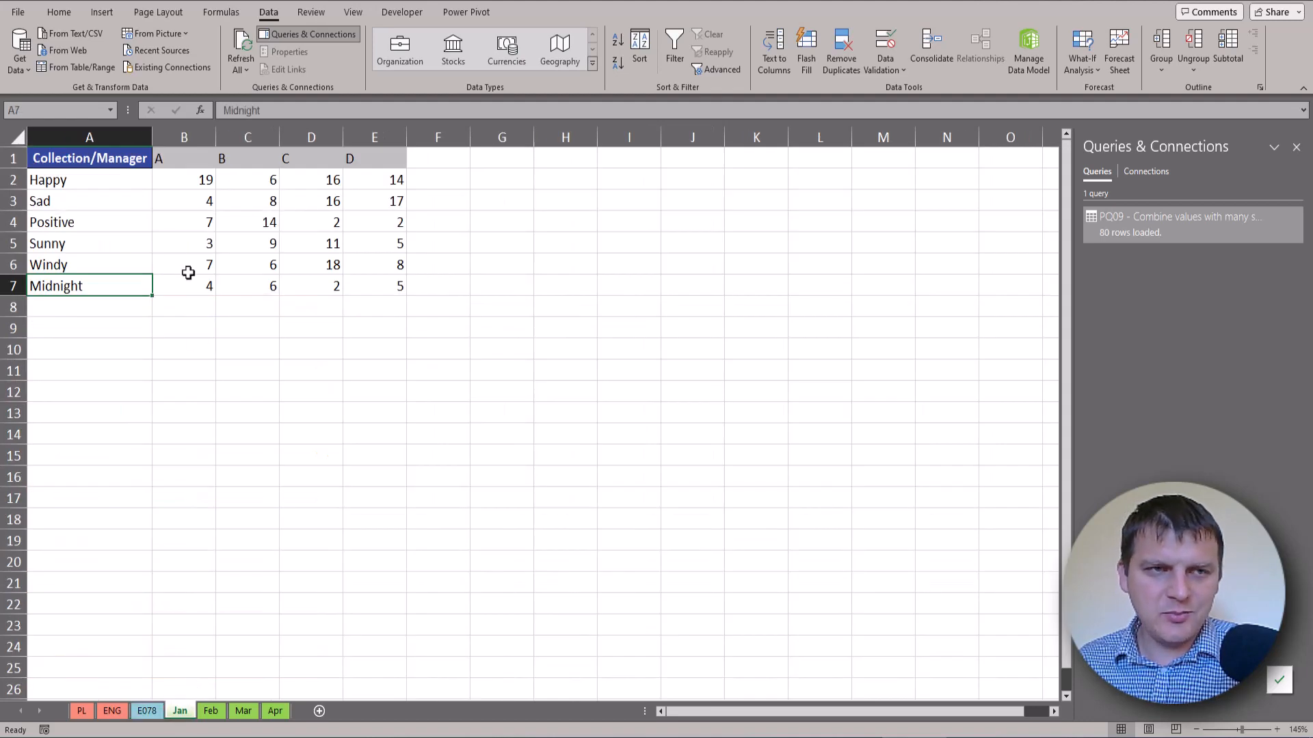
click(97, 183)
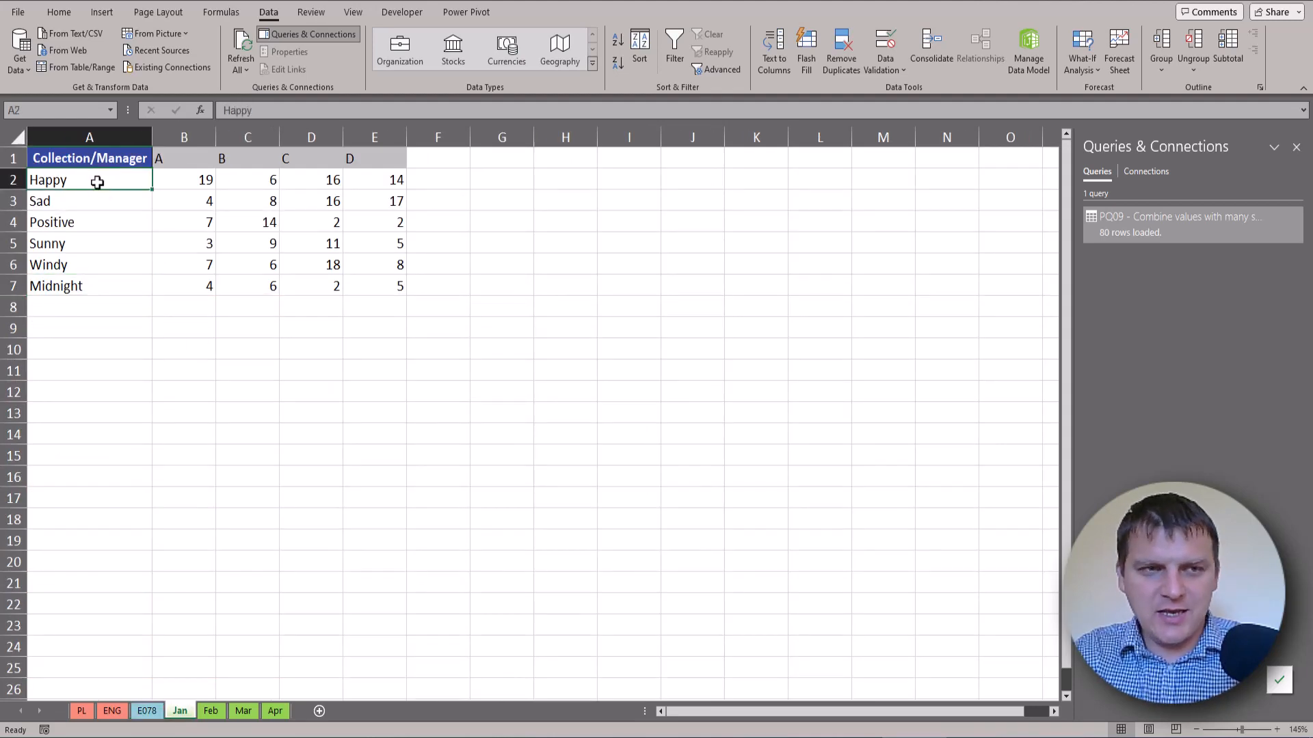
text(H)
key(Return)
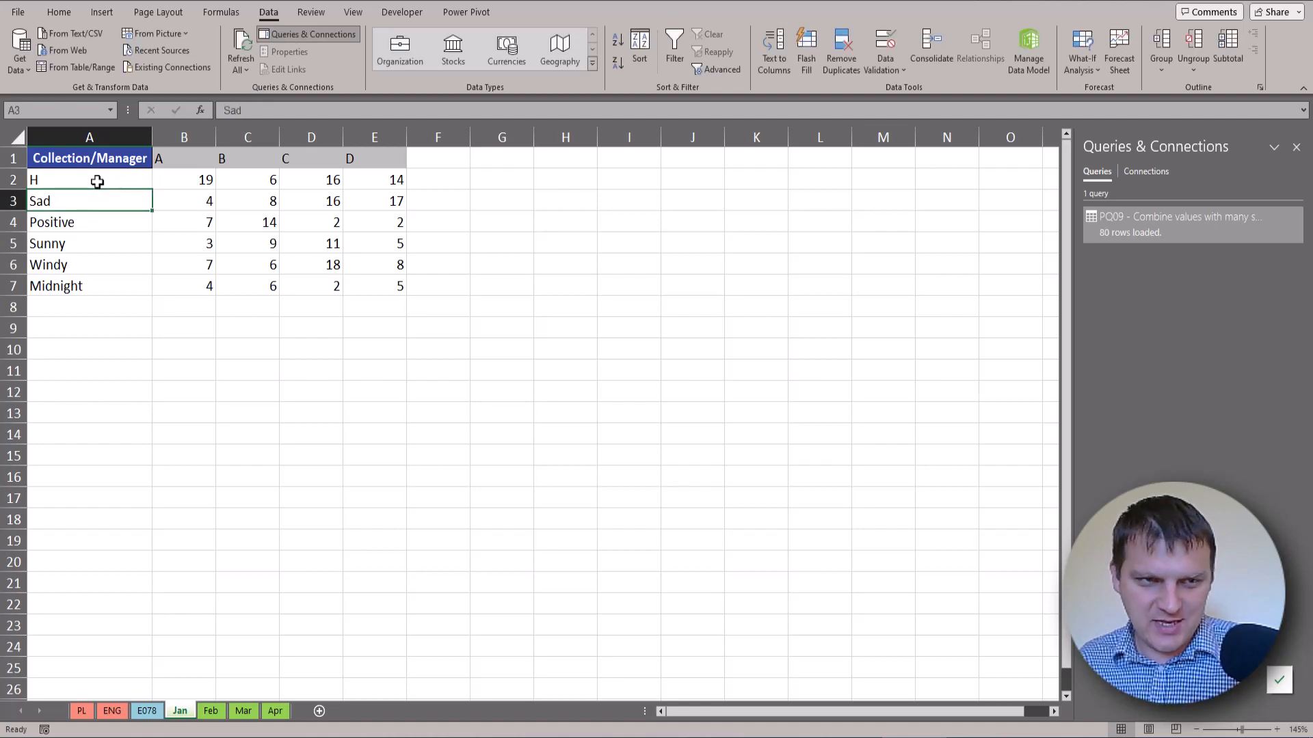
Refresh the loaded table on E078 and save the workbook
click(147, 711)
click(137, 314)
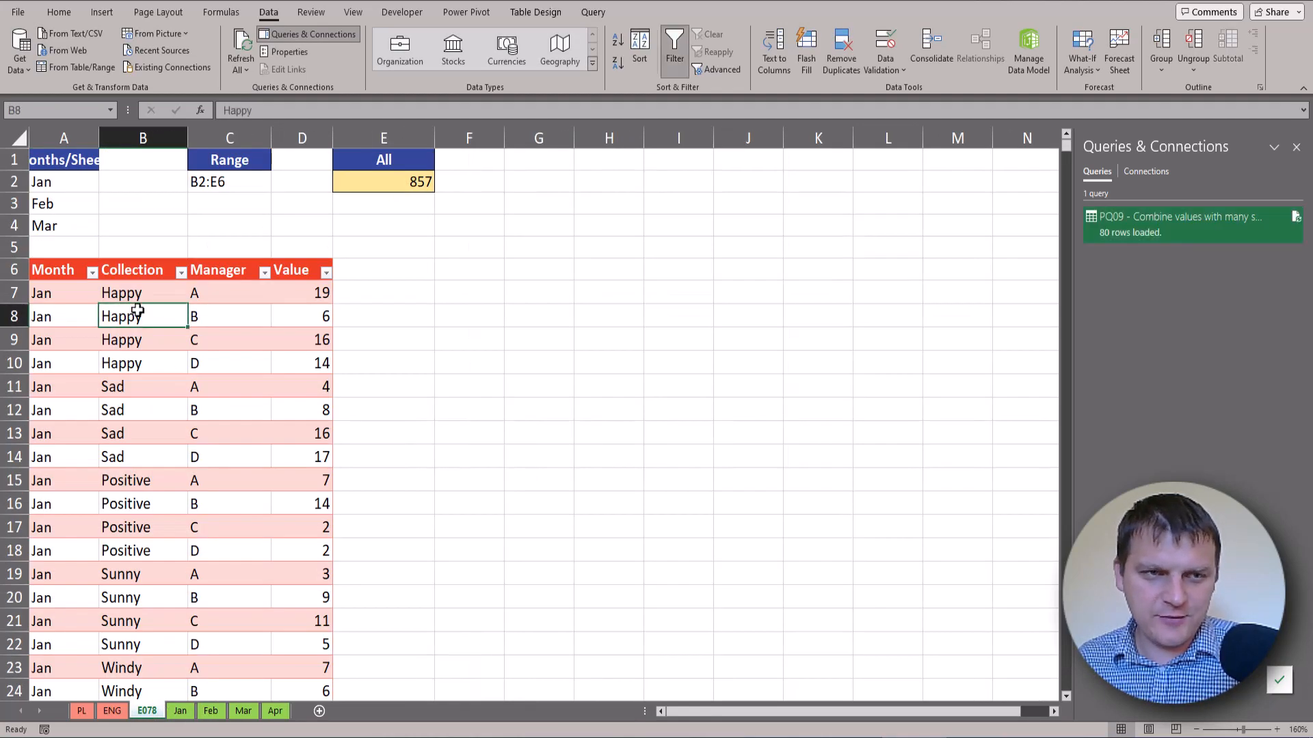
right_click(137, 312)
click(205, 403)
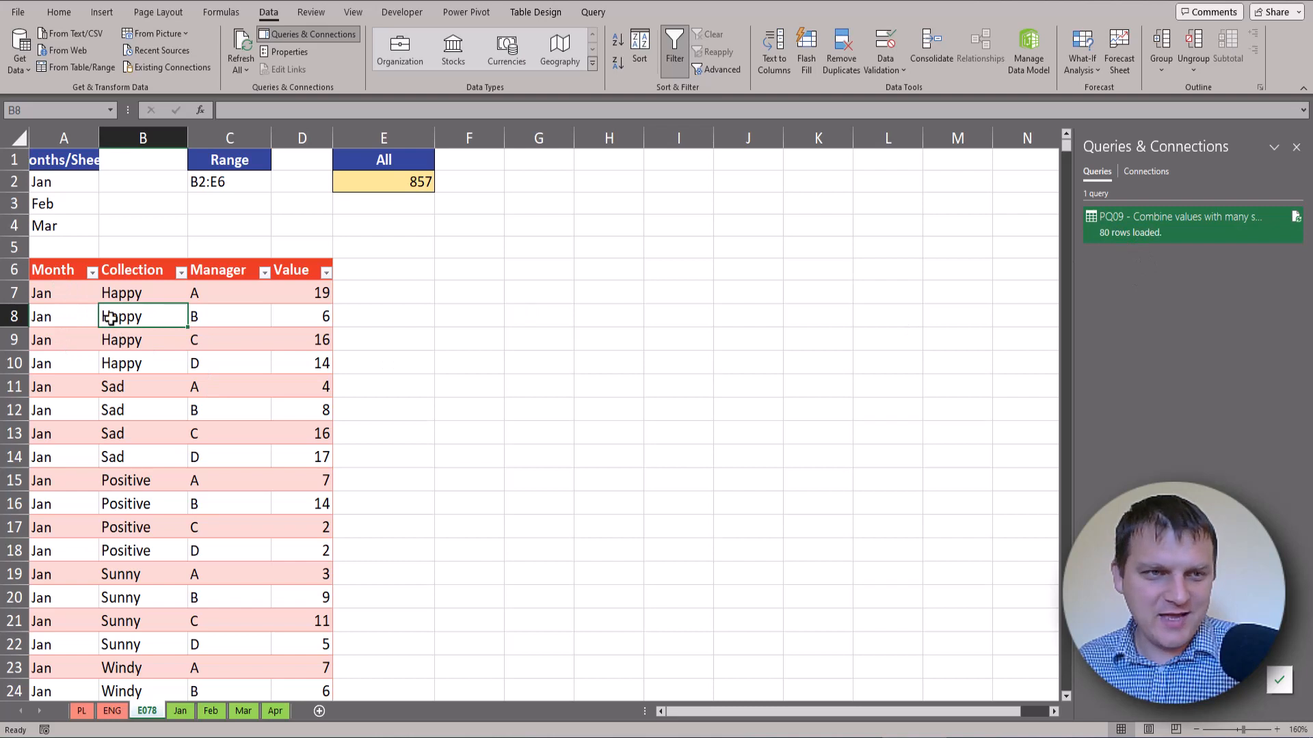
key(ctrl+s)
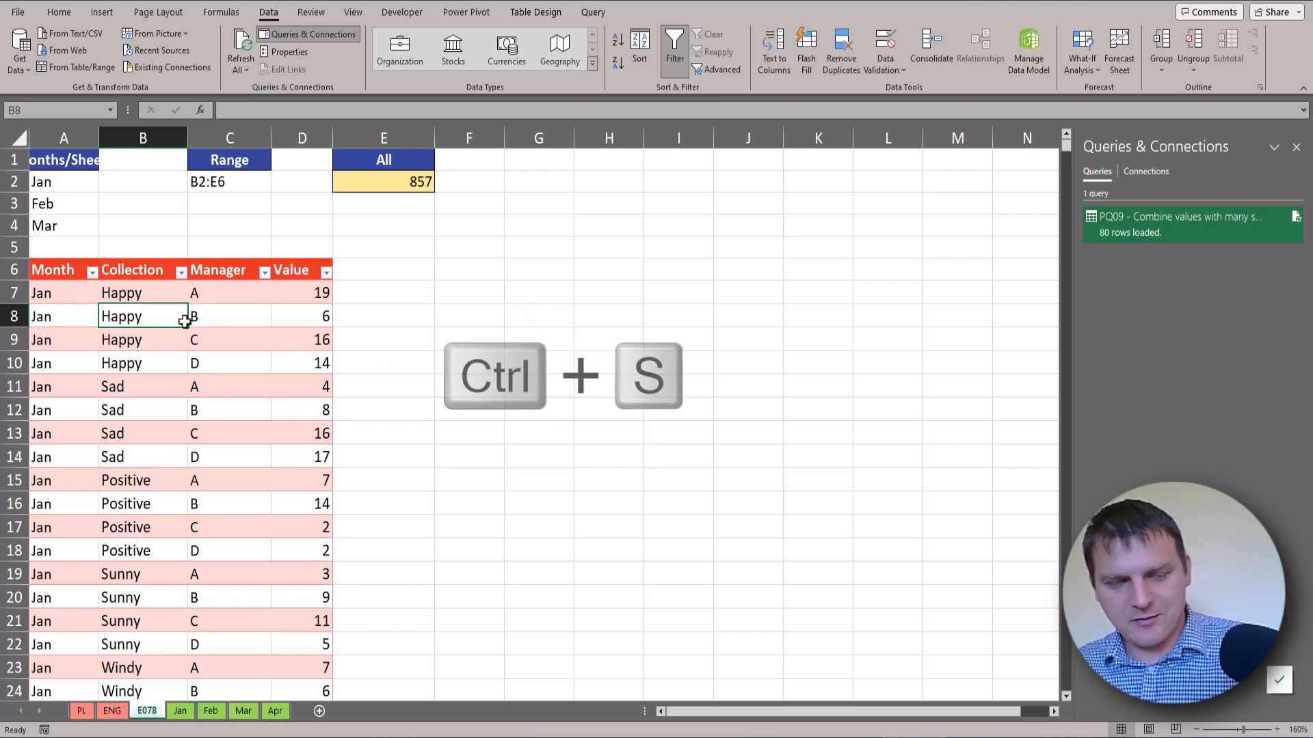
Refresh the E078 table again and verify cells B7:B10 now show H
right_click(150, 320)
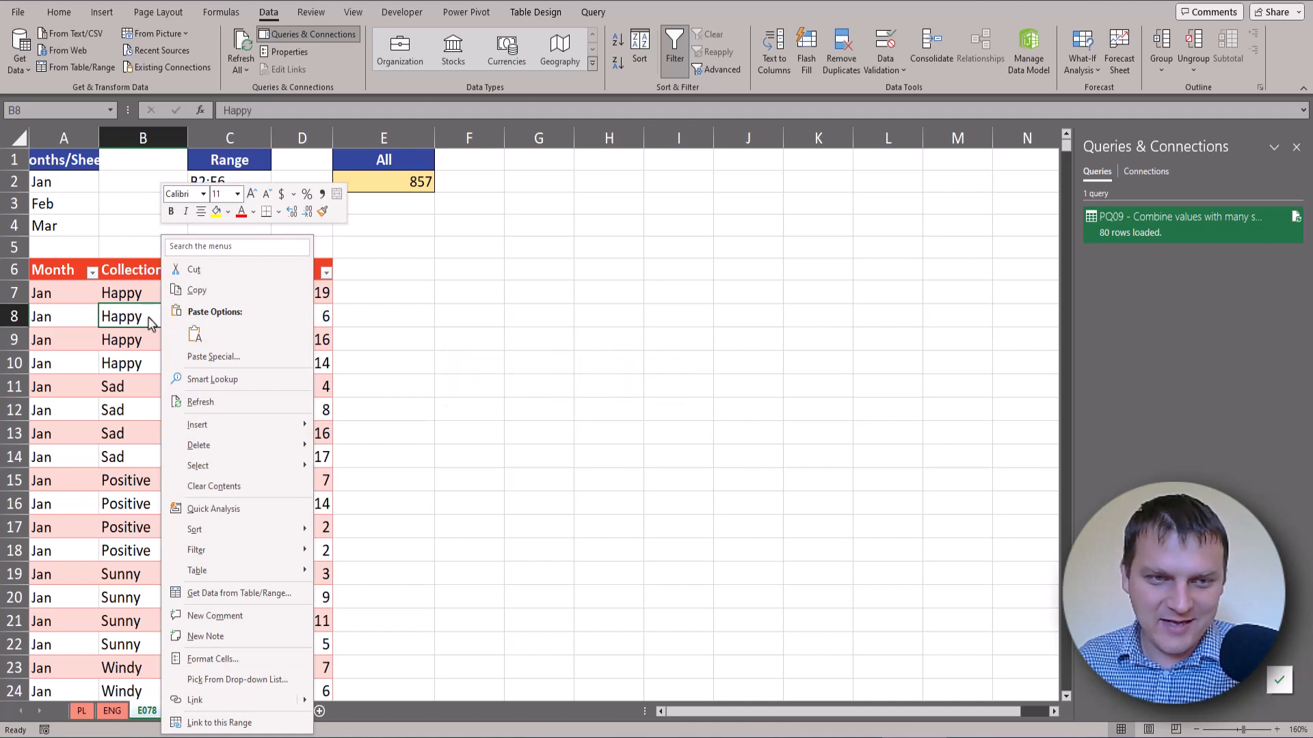
click(220, 407)
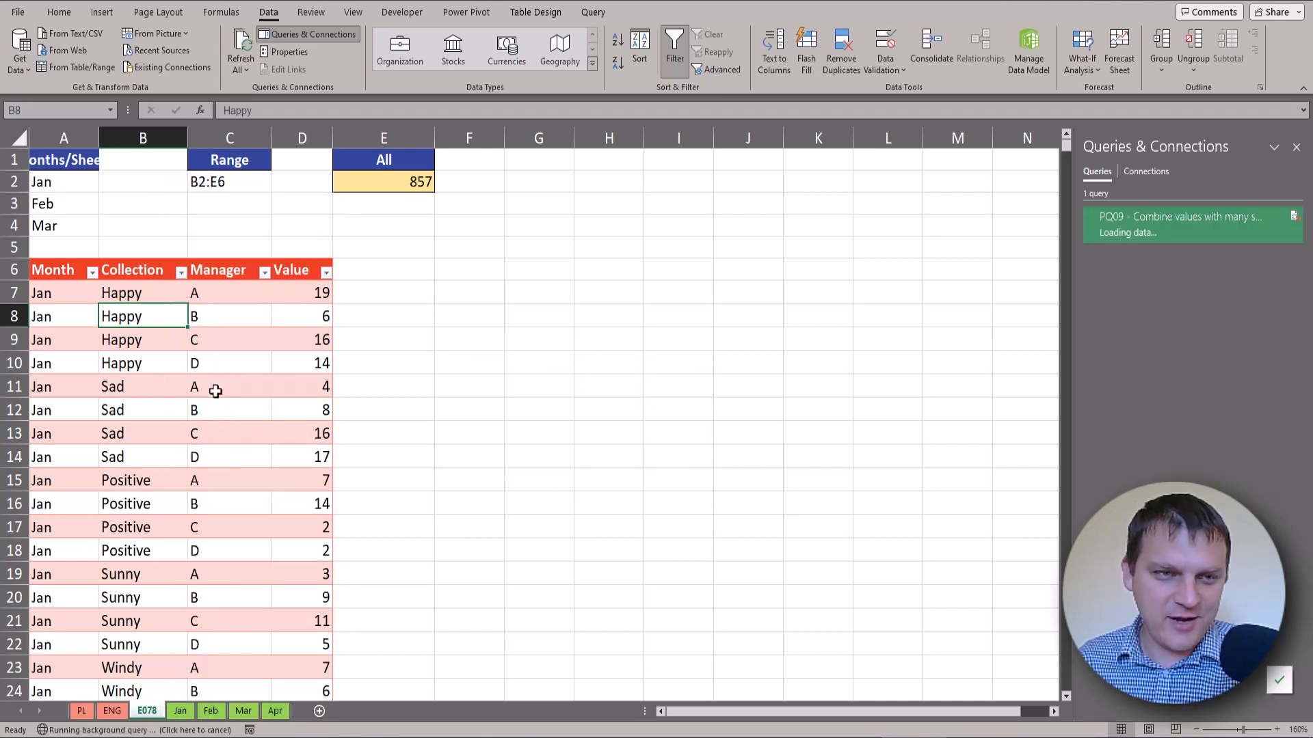
drag(141, 285, 143, 355)
scroll(144, 357, down, 17)
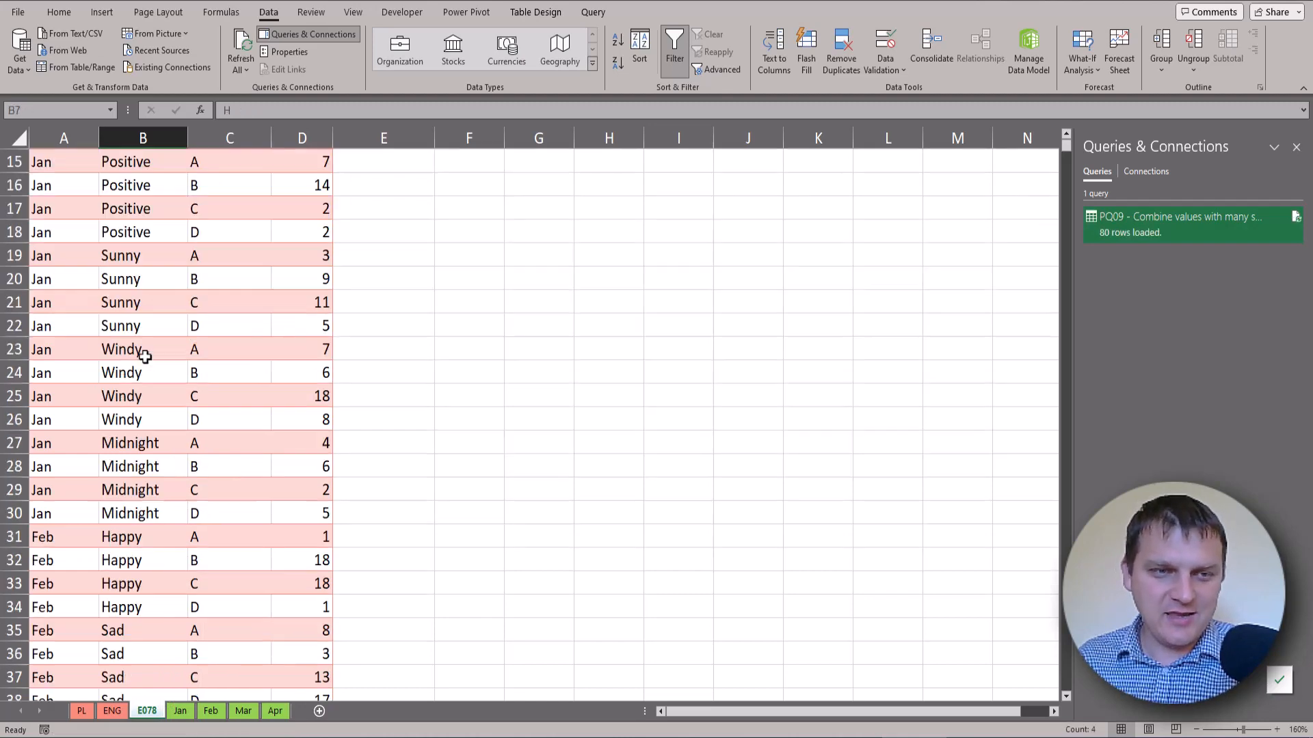
scroll(145, 357, down, 8)
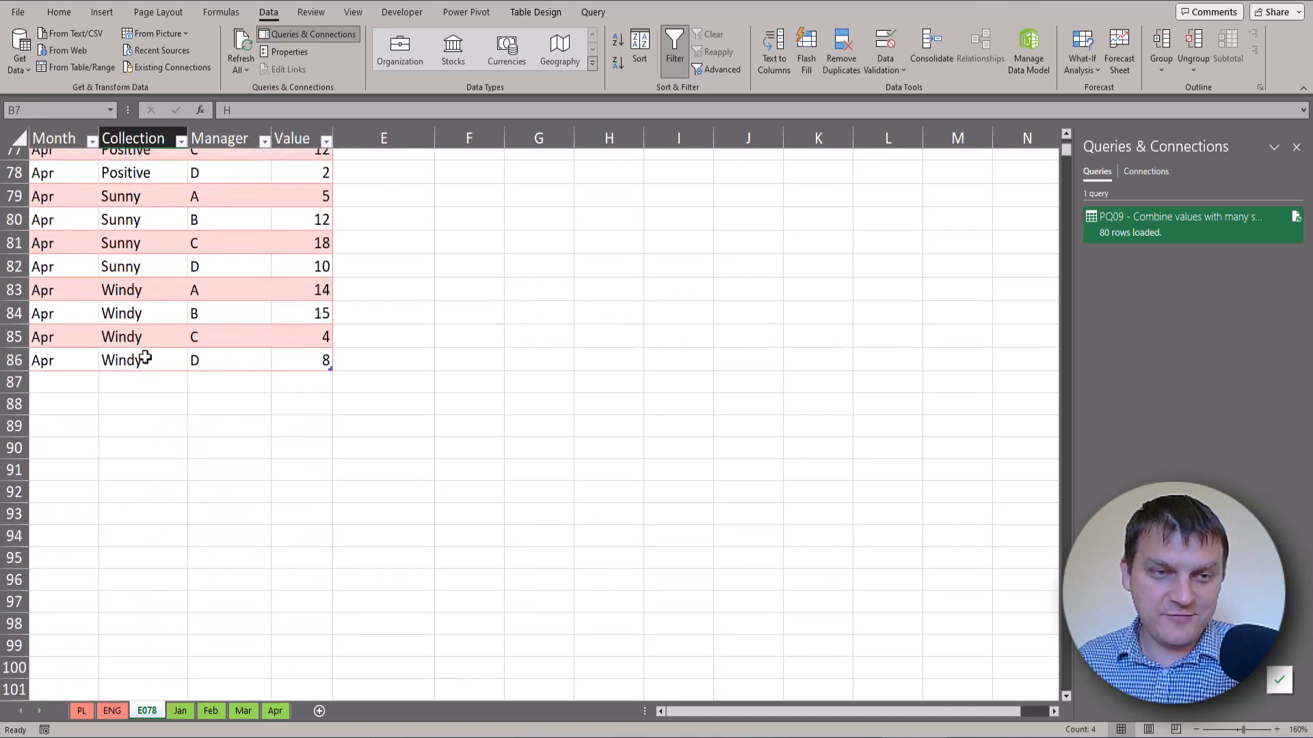
scroll(145, 356, up, 20)
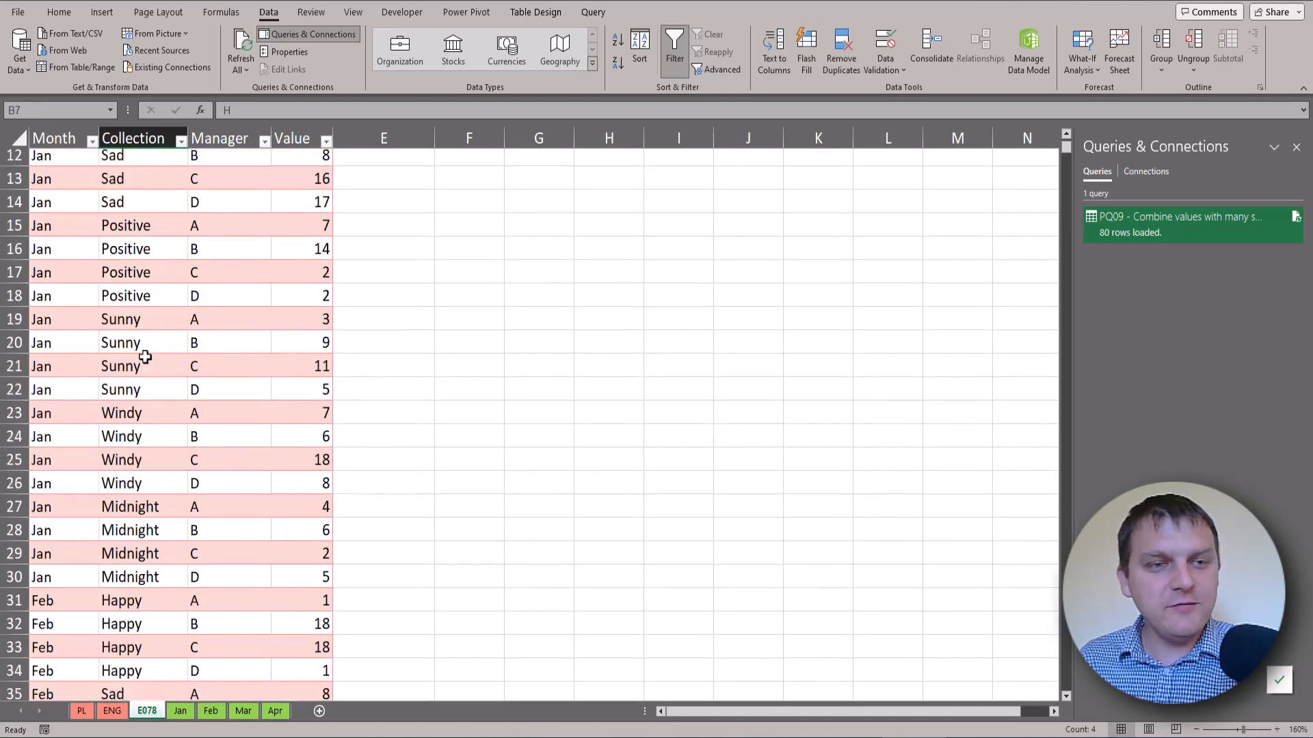